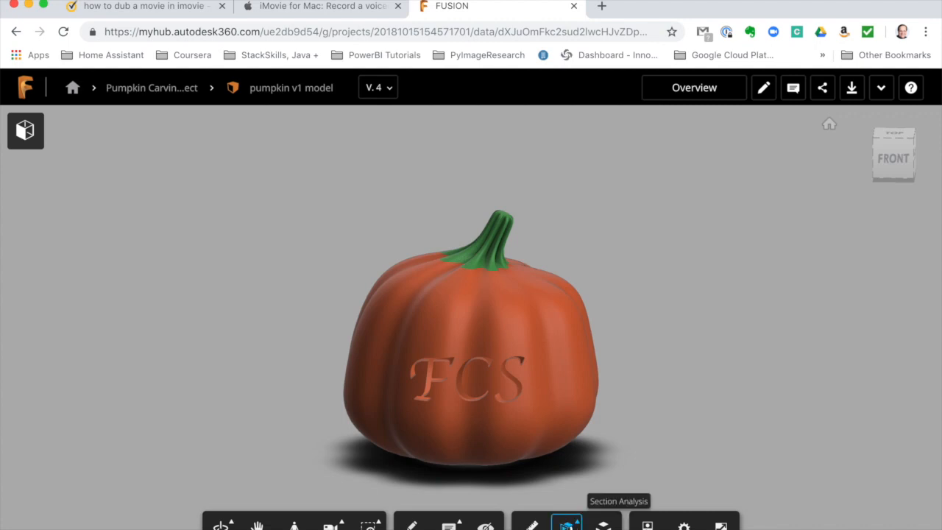
# - Explode the carved pumpkin model to inspect its stem, lid and body from different angles, and collapse it again
pyautogui.click(603, 522)
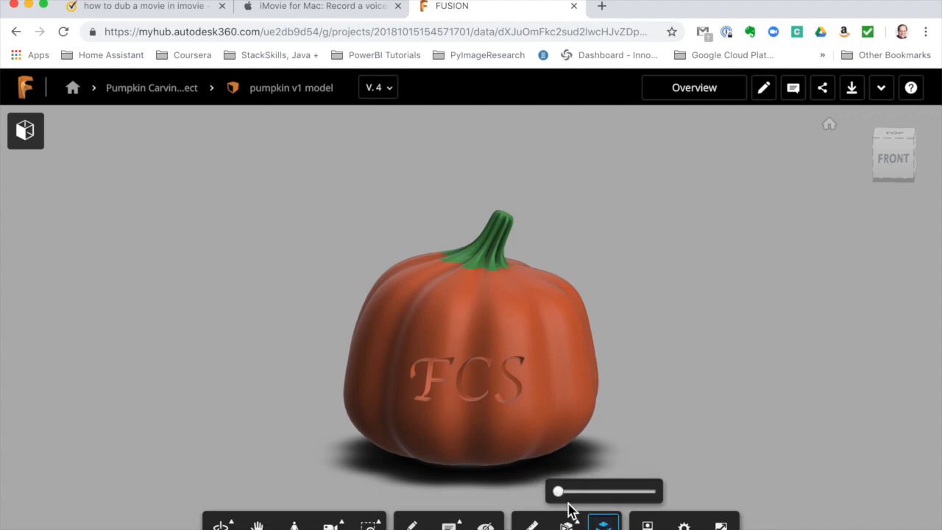
pyautogui.moveTo(573, 503); pyautogui.dragTo(584, 503)
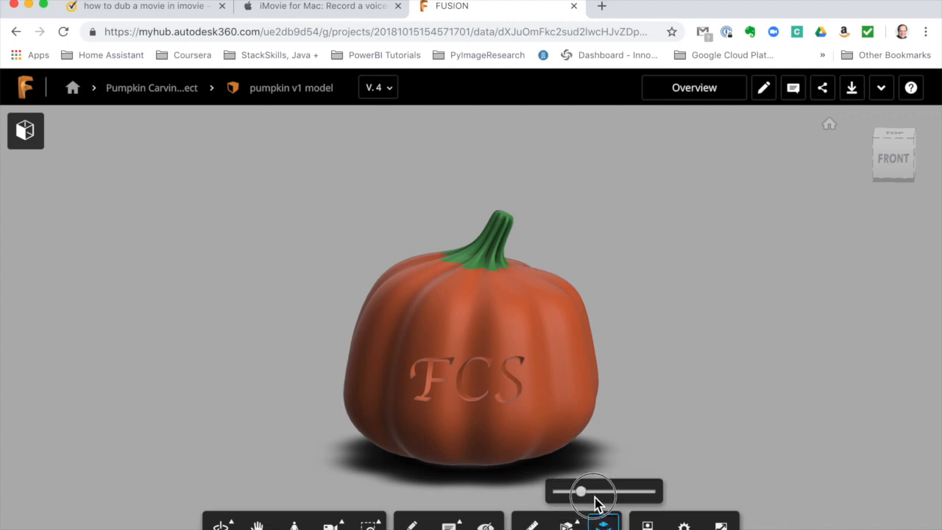
pyautogui.moveTo(624, 500)
pyautogui.mouseDown()
pyautogui.moveTo(631, 494)
pyautogui.moveTo(593, 500)
pyautogui.moveTo(630, 500)
pyautogui.mouseUp()
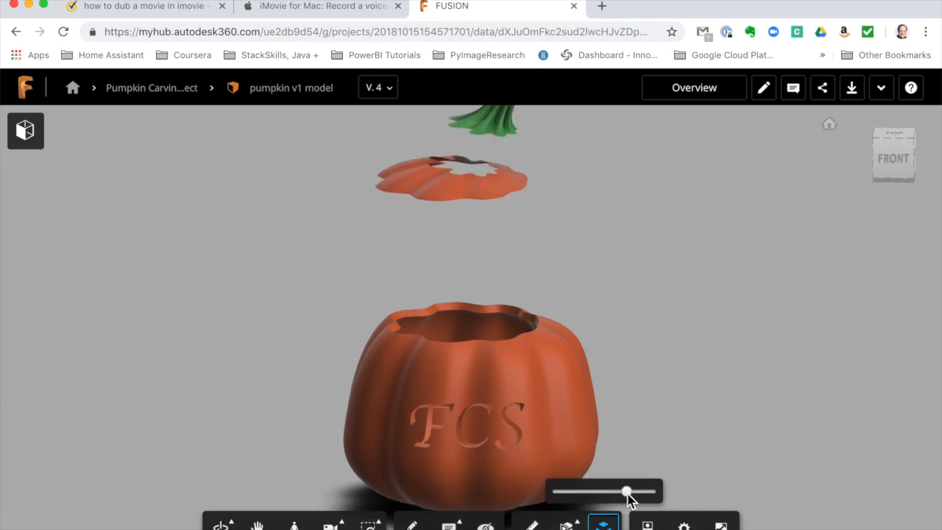
pyautogui.moveTo(679, 315); pyautogui.dragTo(667, 418)
pyautogui.moveTo(662, 336); pyautogui.dragTo(662, 316)
pyautogui.moveTo(629, 491); pyautogui.dragTo(555, 493)
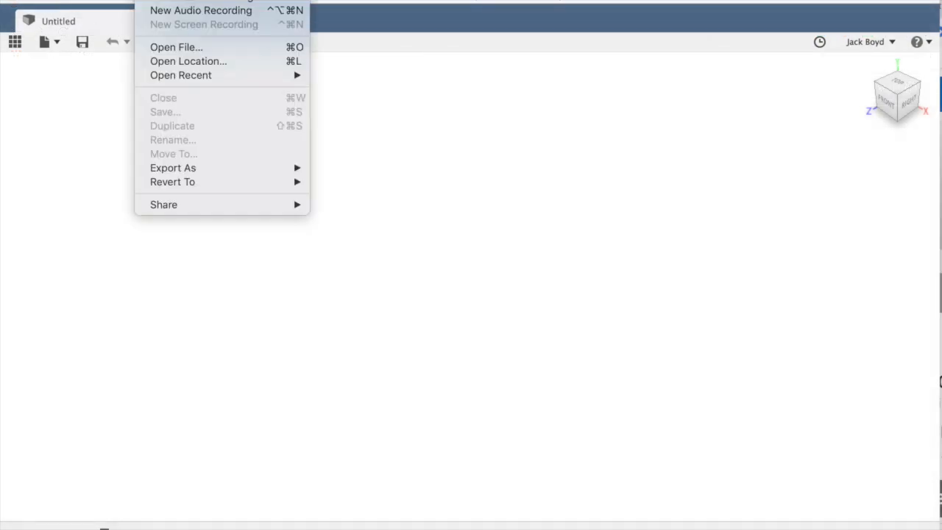
# - Switch to Fusion 360, create a new blank design and close the other untitled design
pyautogui.click(90, 25)
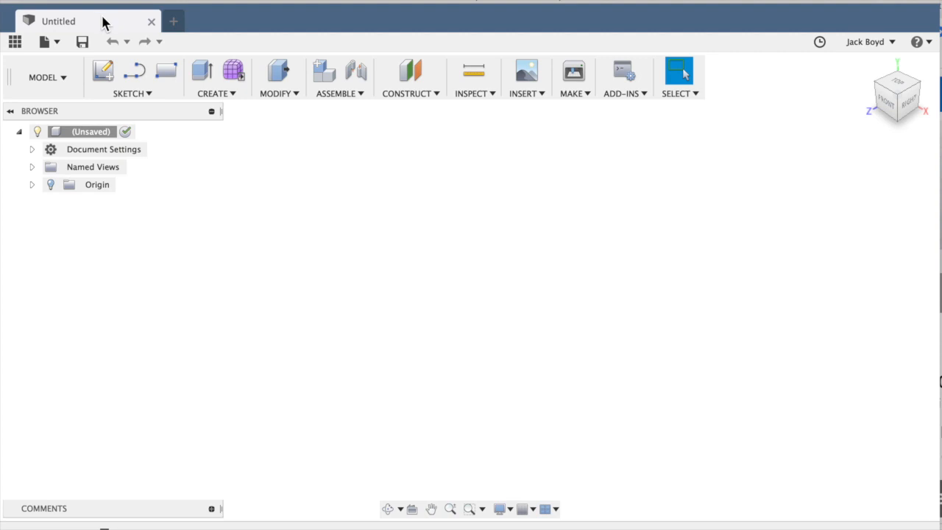
pyautogui.click(52, 42)
pyautogui.click(59, 62)
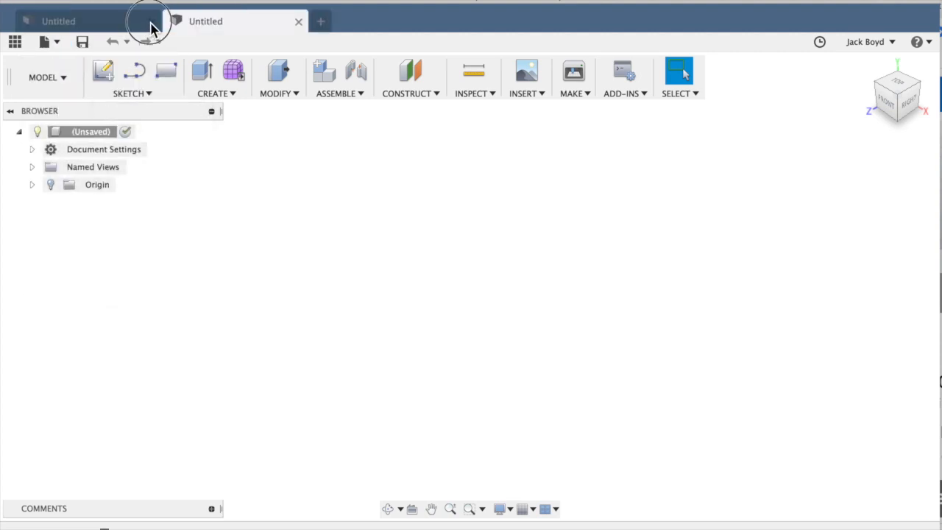
pyautogui.click(150, 23)
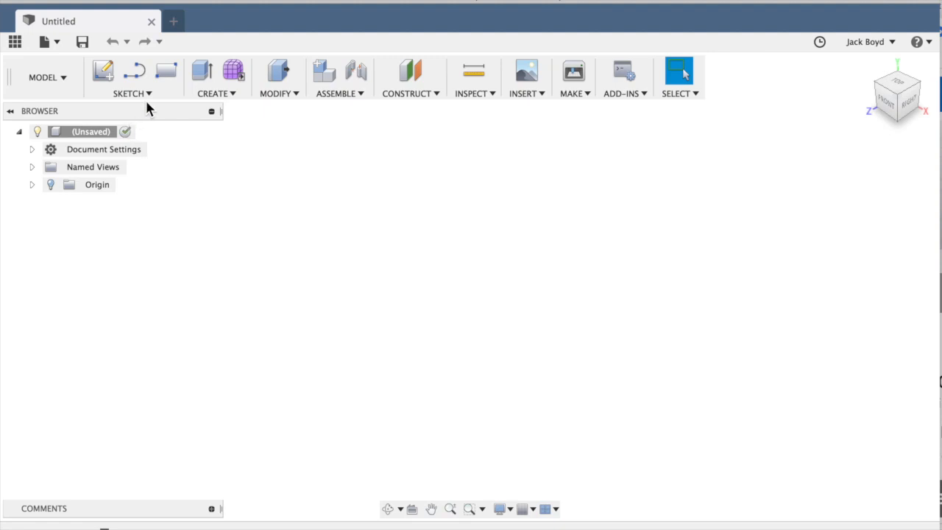
# - Start a form and draw a T-Spline cylinder about 7.9 in in diameter, centred on the origin of the horizontal plane
pyautogui.click(235, 77)
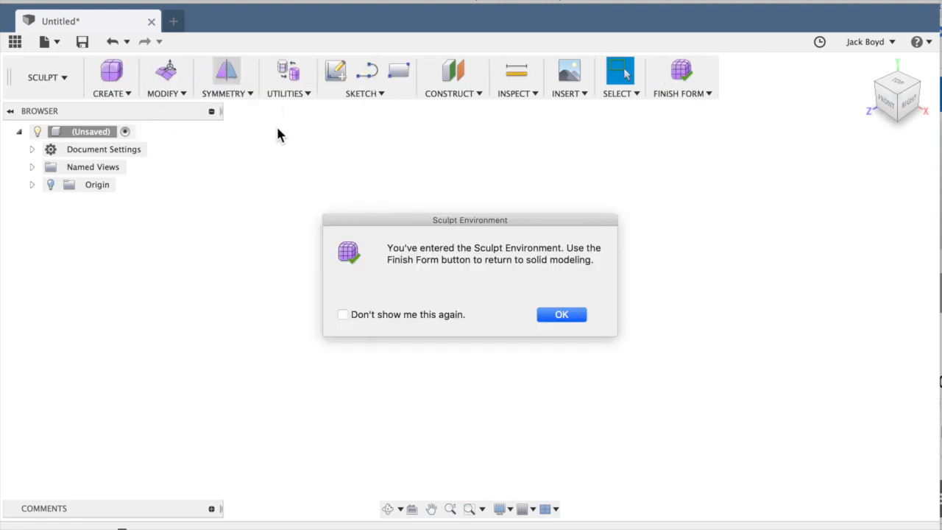
pyautogui.click(548, 315)
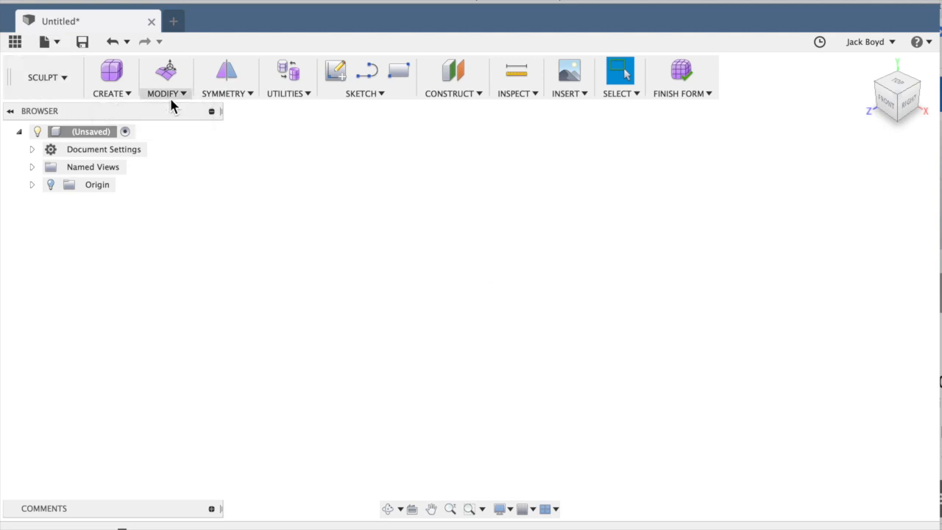
pyautogui.click(126, 94)
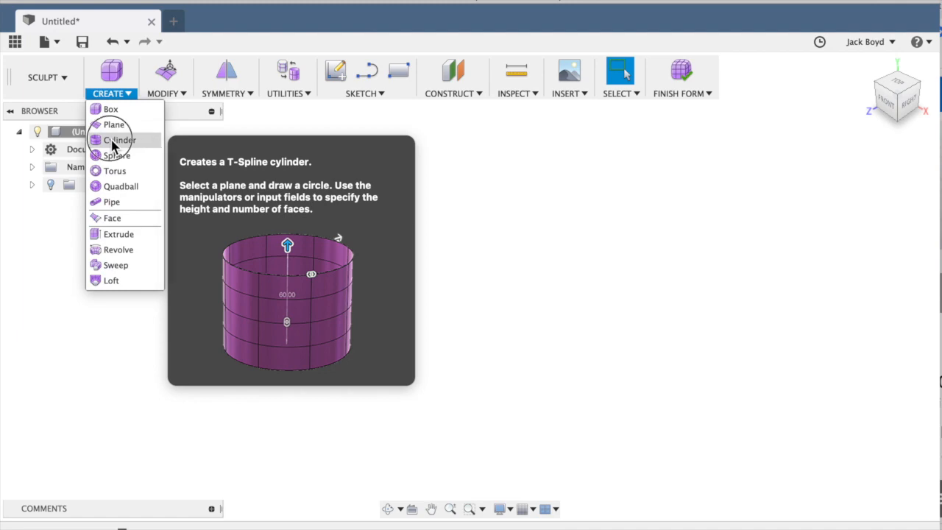
pyautogui.click(117, 141)
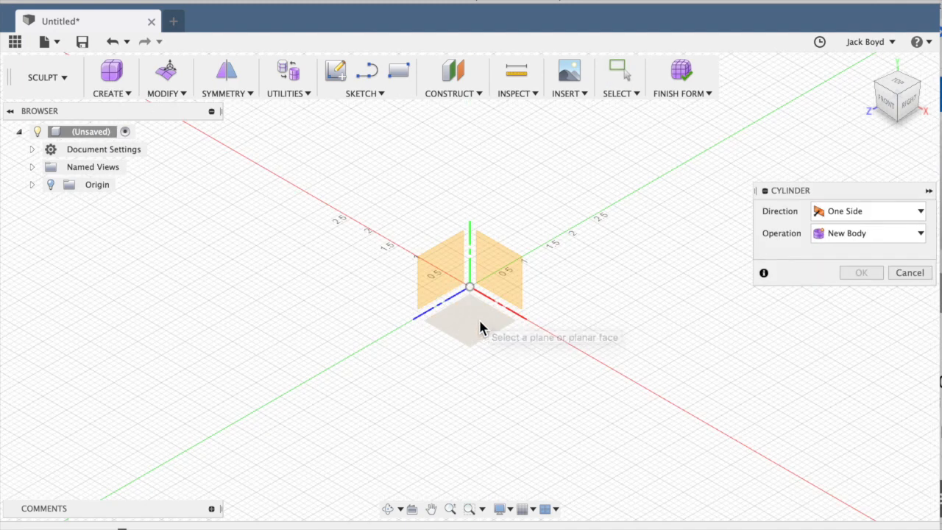
pyautogui.click(479, 328)
pyautogui.click(470, 287)
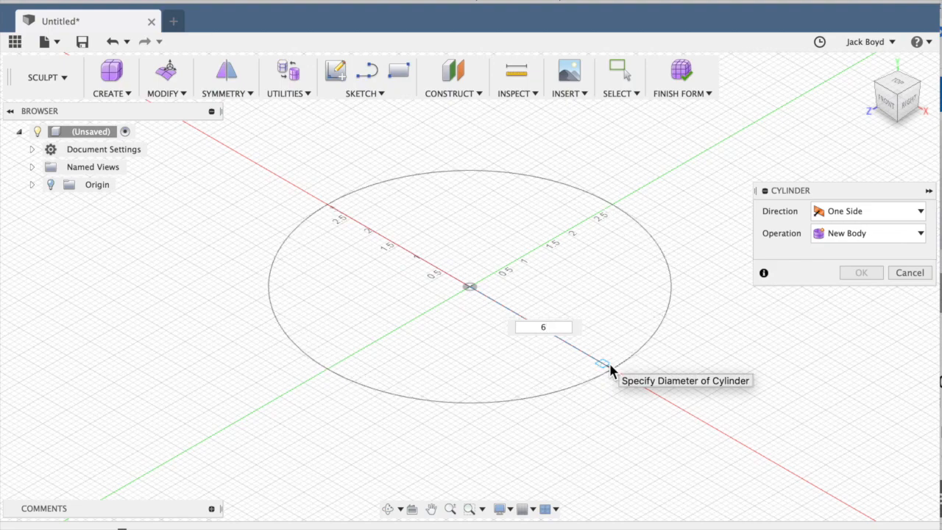
pyautogui.click(740, 269)
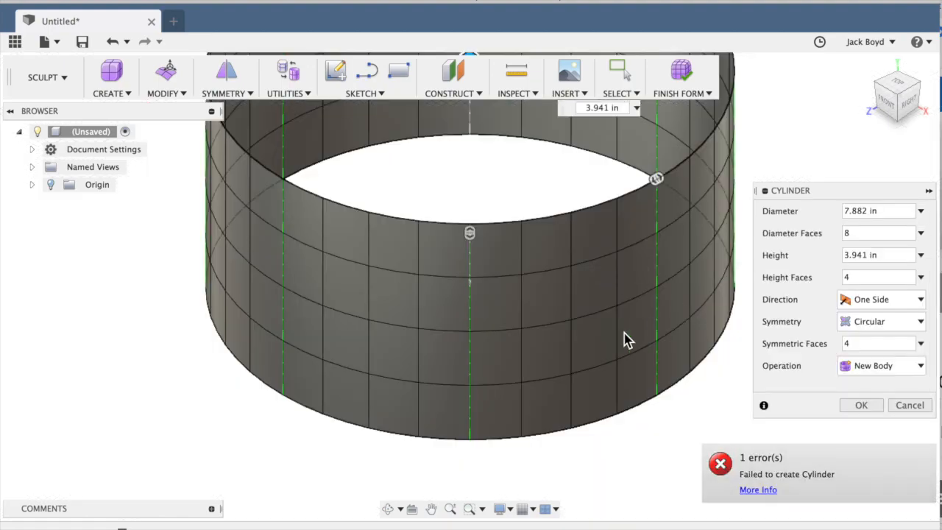
# - Set the cylinder's diameter to 6 in and its height to 6 in
pyautogui.moveTo(875, 212); pyautogui.dragTo(829, 220)
pyautogui.press('Tab')
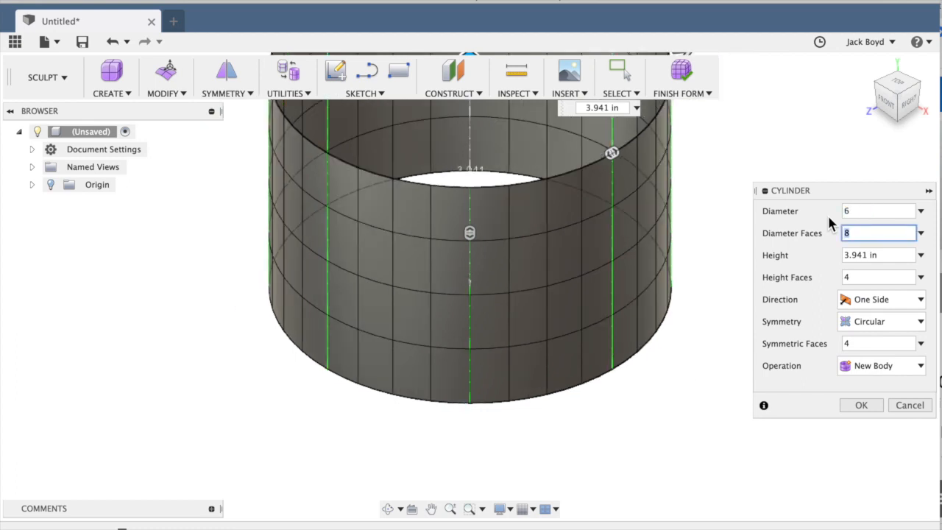
pyautogui.press('Tab')
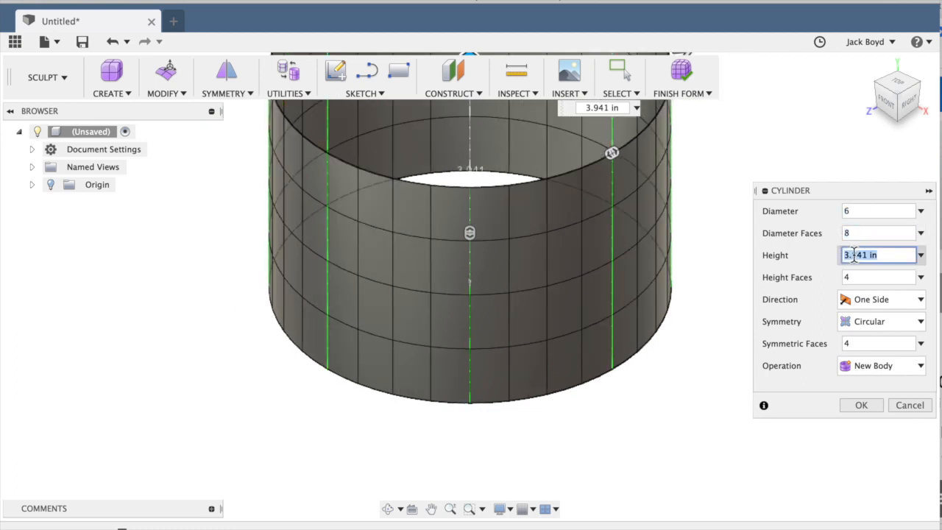
pyautogui.write('6')
pyautogui.press('Tab')
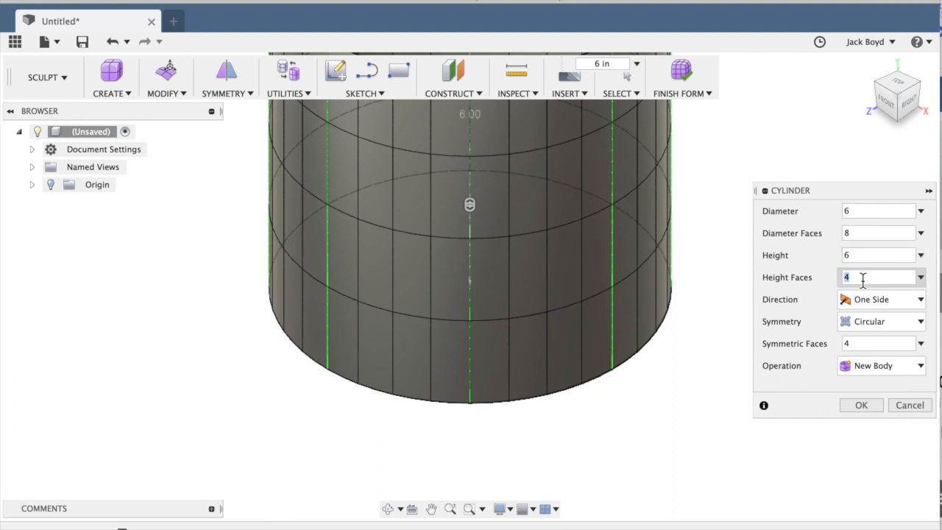
# - Set the cylinder's height faces to 8 and create it as a new body with circular symmetry
pyautogui.write('8')
pyautogui.press('Tab')
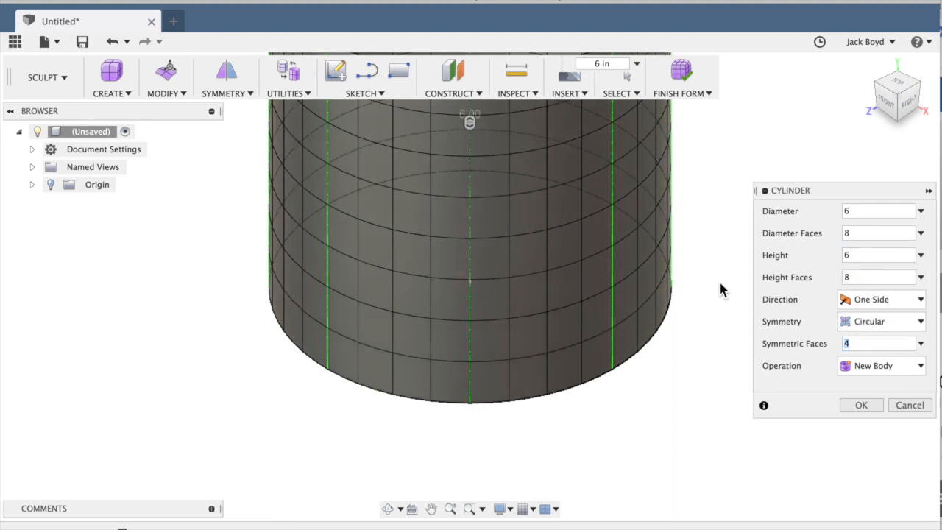
pyautogui.scroll(5, 721, 289)
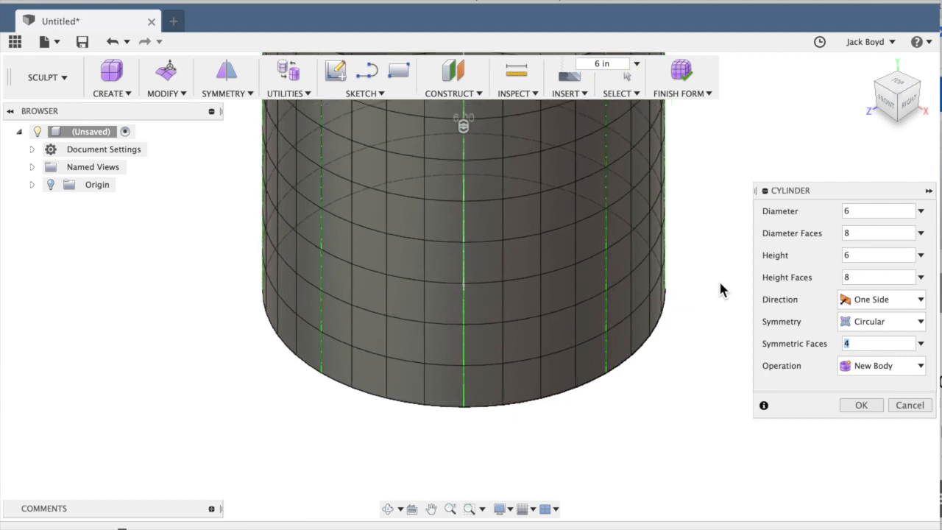
pyautogui.scroll(5, 721, 290)
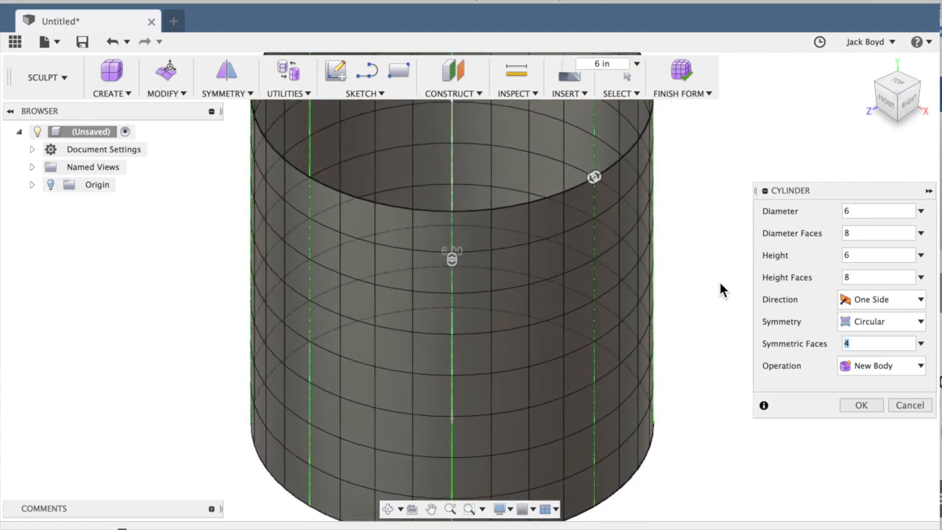
pyautogui.scroll(-2, 721, 290)
pyautogui.scroll(-3, 721, 290)
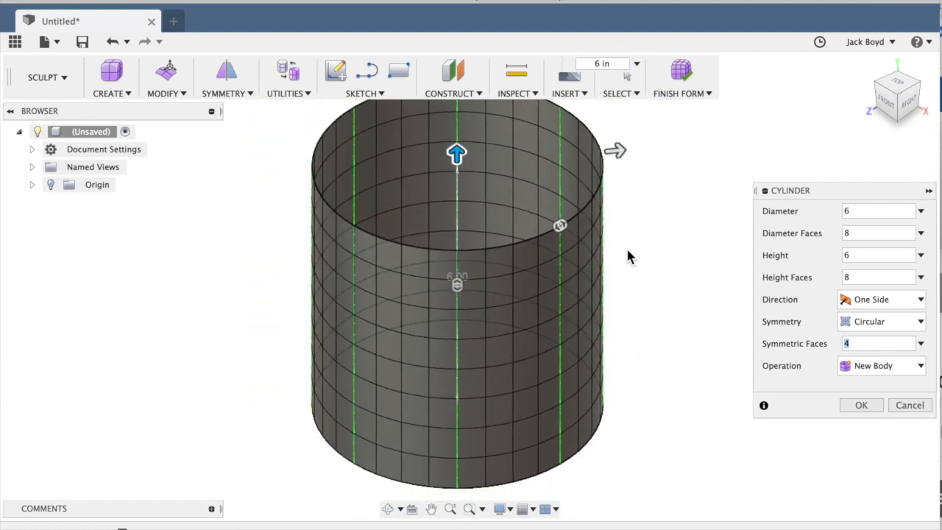
pyautogui.moveTo(562, 228)
pyautogui.mouseDown()
pyautogui.moveTo(578, 222)
pyautogui.moveTo(547, 244)
pyautogui.moveTo(574, 226)
pyautogui.moveTo(548, 234)
pyautogui.moveTo(560, 234)
pyautogui.mouseUp()
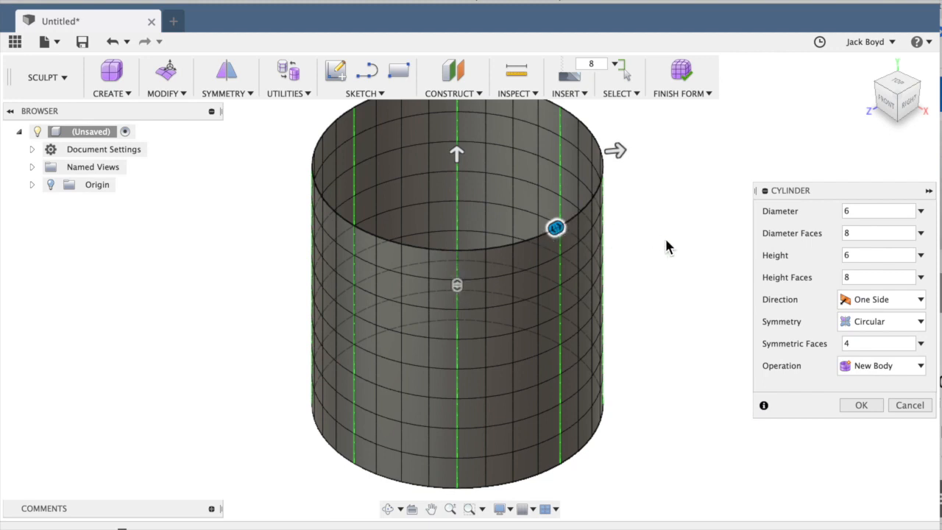
pyautogui.click(862, 405)
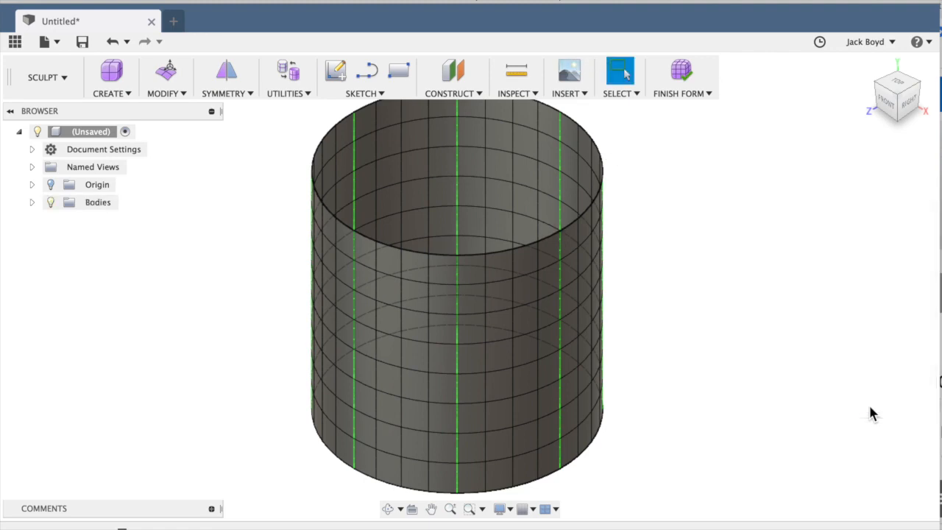
# - Check that Select Through is enabled, and scale the cylinder's whole bottom edge ring uniformly to about 0.4 with Edit Form
pyautogui.moveTo(885, 107)
pyautogui.mouseDown()
pyautogui.moveTo(755, 159)
pyautogui.moveTo(876, 144)
pyautogui.mouseUp()
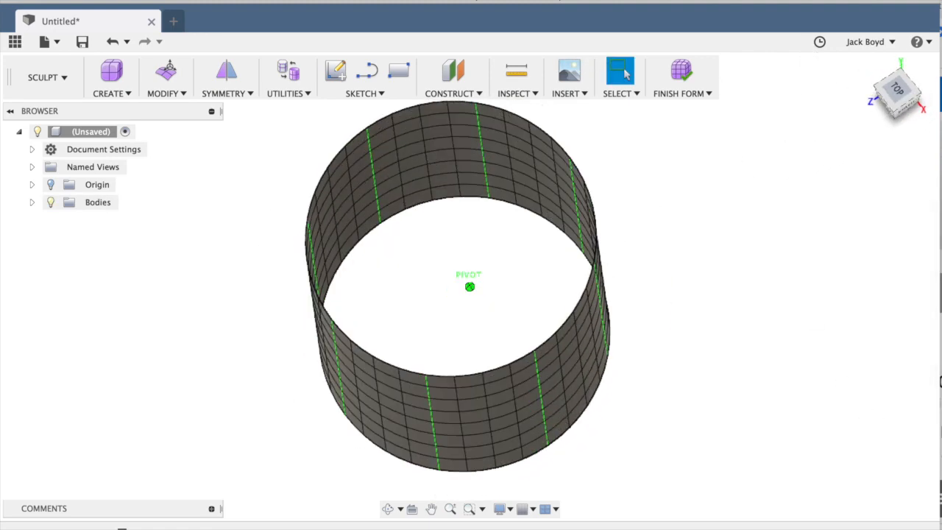
pyautogui.moveTo(712, 116); pyautogui.dragTo(703, 111)
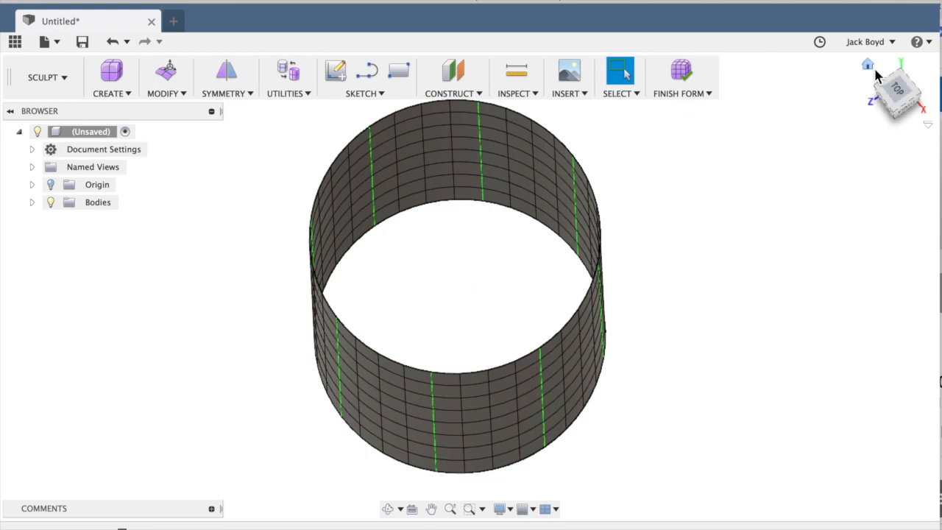
pyautogui.click(885, 107)
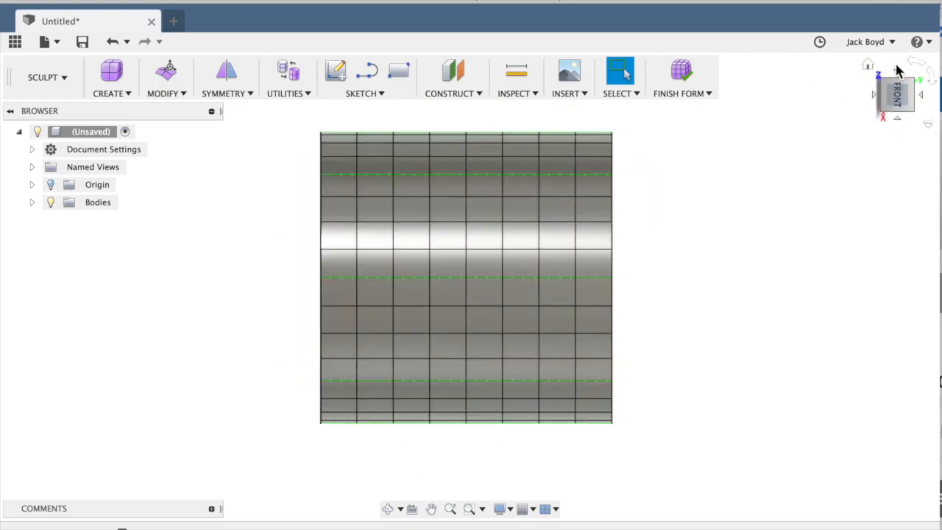
pyautogui.click(915, 64)
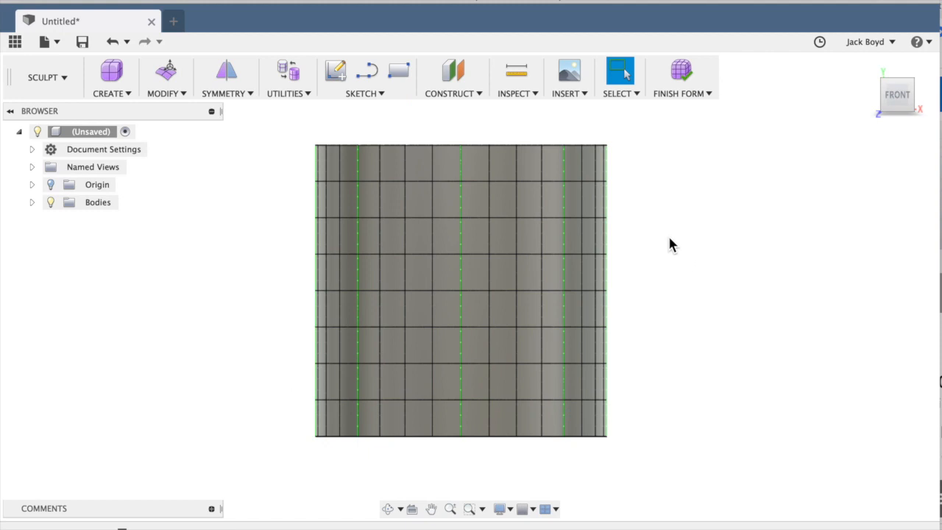
pyautogui.moveTo(275, 429); pyautogui.dragTo(644, 447)
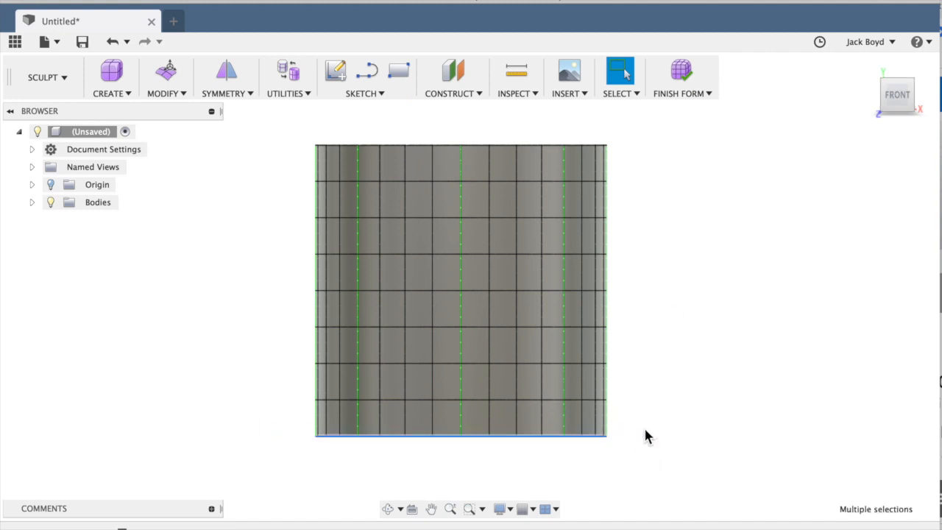
pyautogui.click(617, 96)
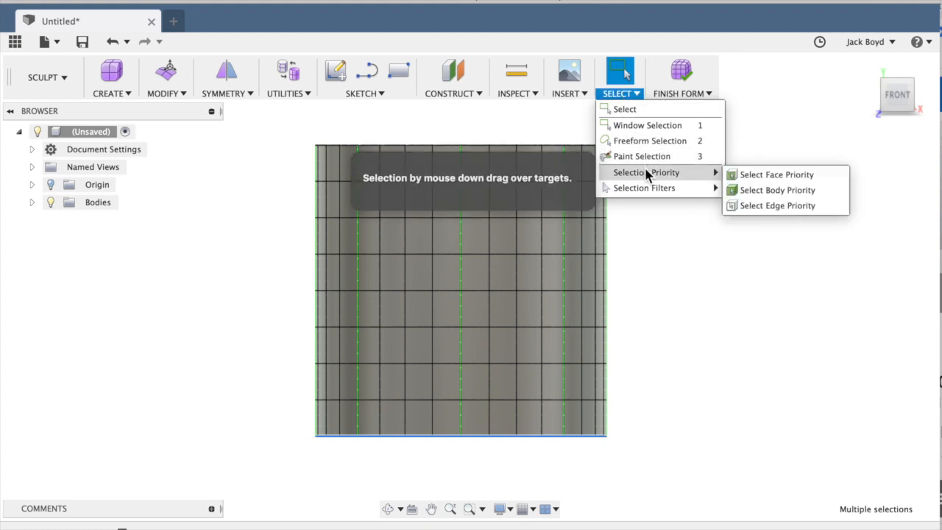
pyautogui.moveTo(647, 189)
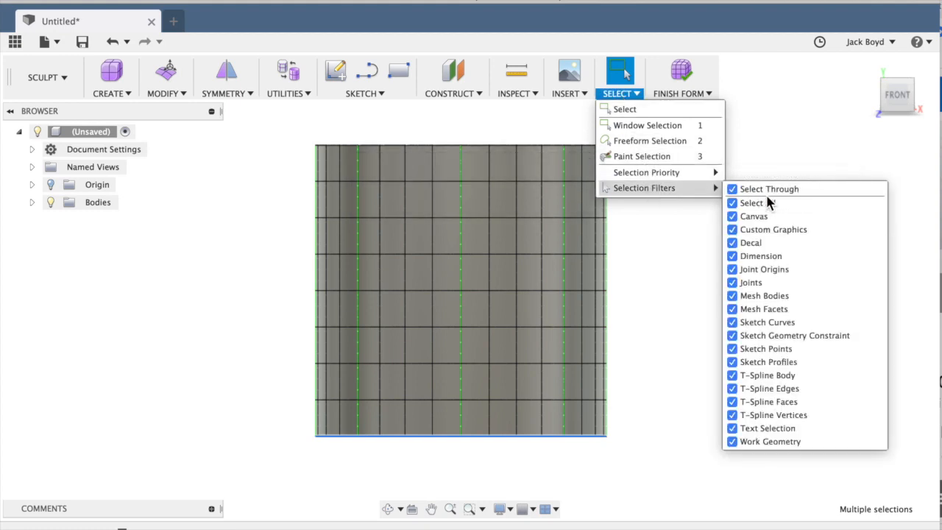
pyautogui.click(672, 231)
pyautogui.moveTo(289, 428); pyautogui.dragTo(675, 447)
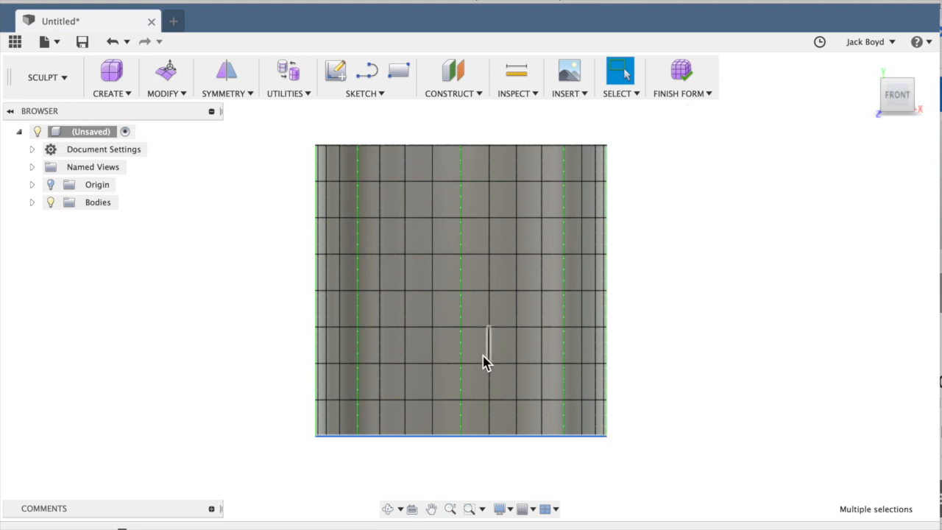
pyautogui.rightClick(417, 443)
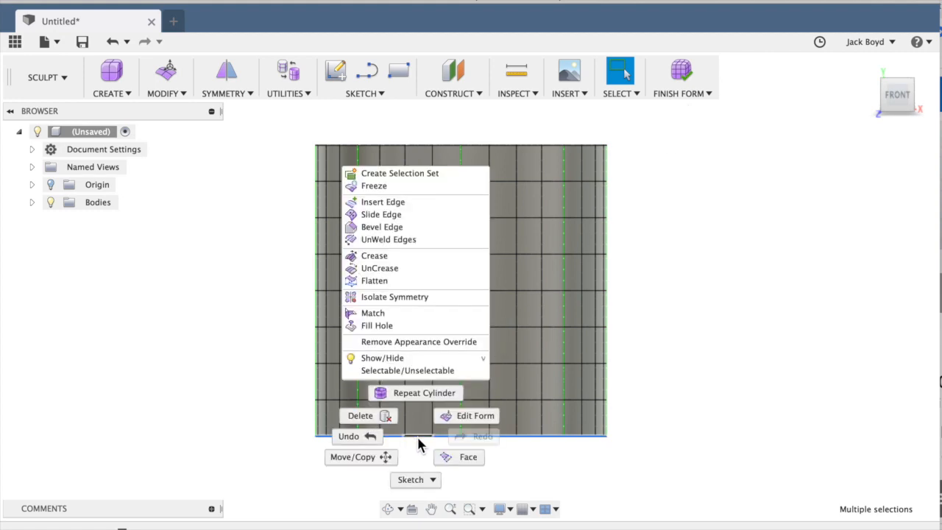
pyautogui.click(465, 418)
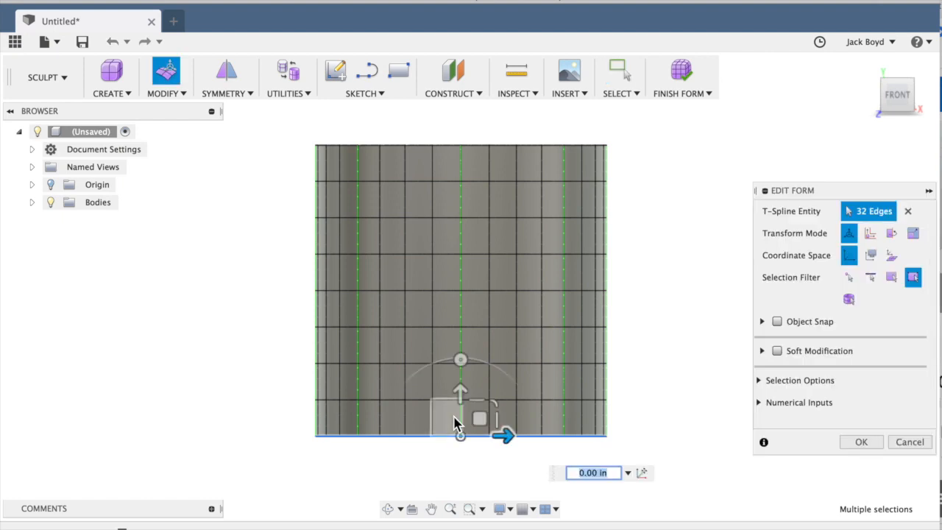
pyautogui.moveTo(461, 436); pyautogui.dragTo(430, 442)
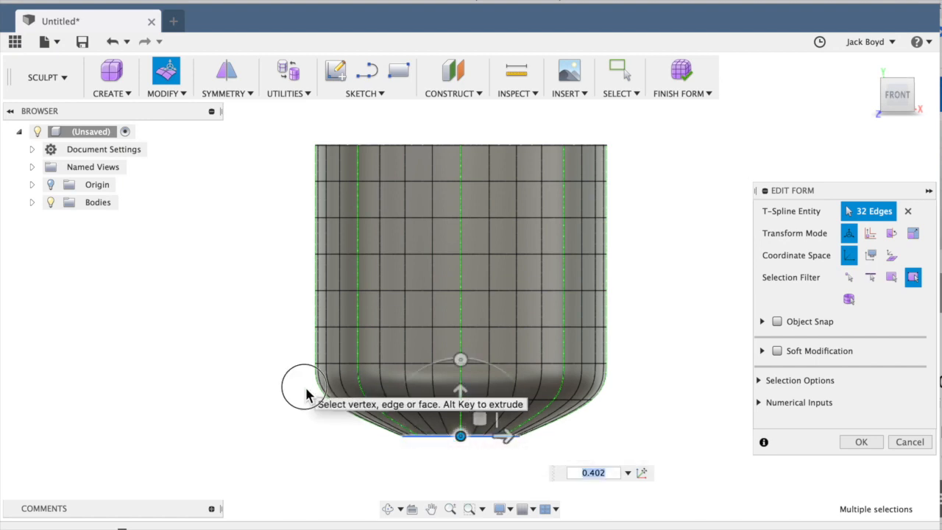
# - Move the edge ring just above the bottom opening down by 0.50 in
pyautogui.doubleClick(629, 404)
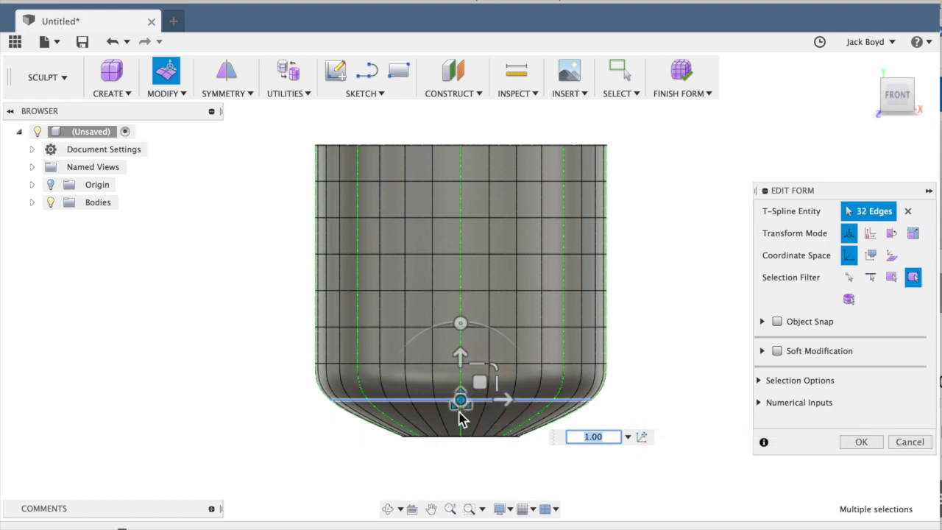
pyautogui.moveTo(463, 366); pyautogui.dragTo(459, 378)
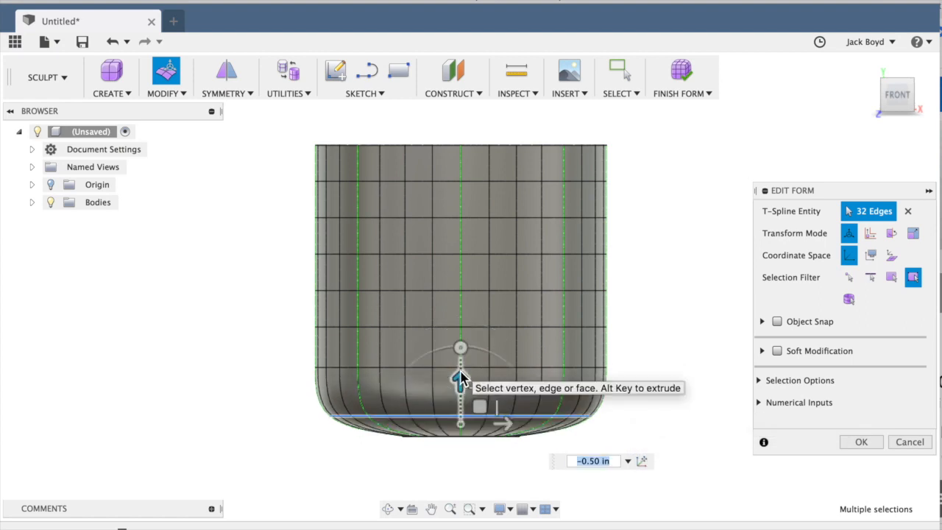
# - Scale the second edge ring above the bottom opening uniformly to about 1.14, and scale the next ring up outward to widen the lower body
pyautogui.doubleClick(629, 387)
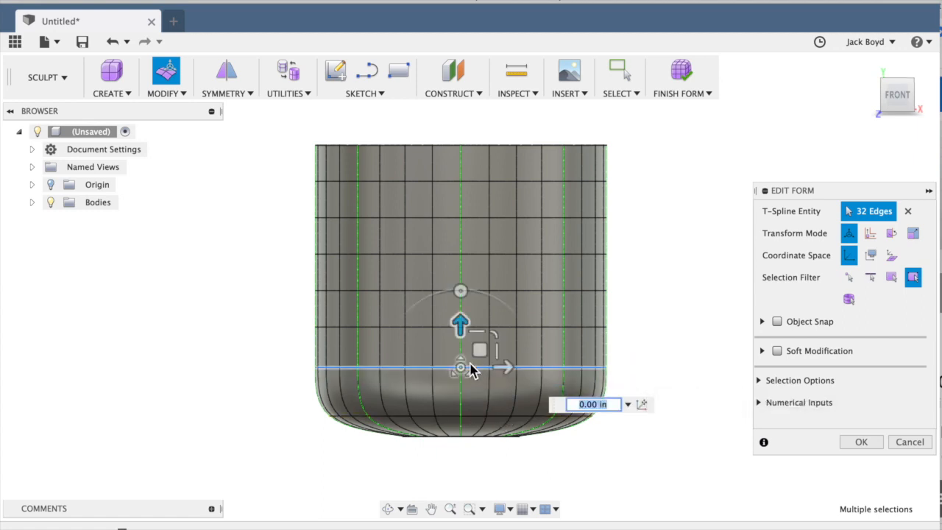
pyautogui.moveTo(461, 333)
pyautogui.mouseDown()
pyautogui.moveTo(462, 354)
pyautogui.moveTo(462, 323)
pyautogui.mouseUp()
pyautogui.write('1.204')
pyautogui.moveTo(452, 369); pyautogui.dragTo(455, 367)
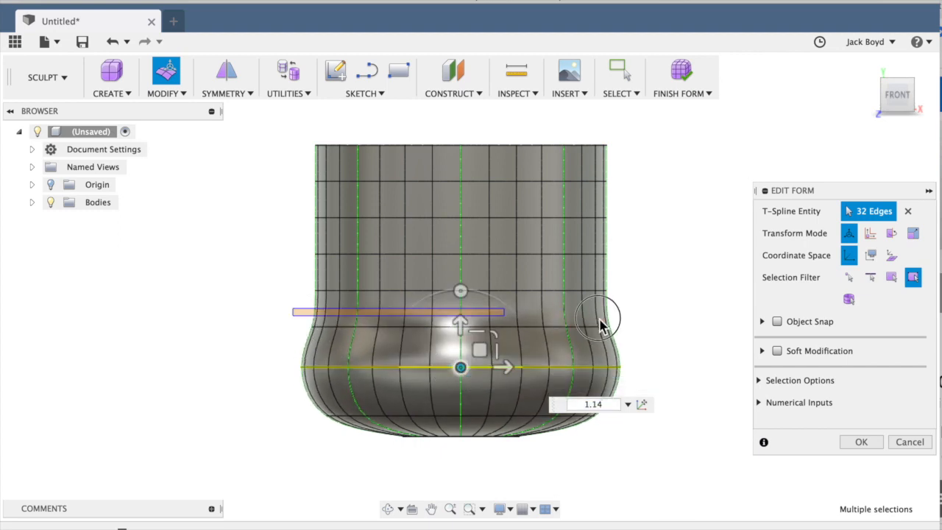
pyautogui.doubleClick(524, 333)
pyautogui.moveTo(462, 331); pyautogui.dragTo(470, 336)
pyautogui.moveTo(286, 134); pyautogui.dragTo(624, 199)
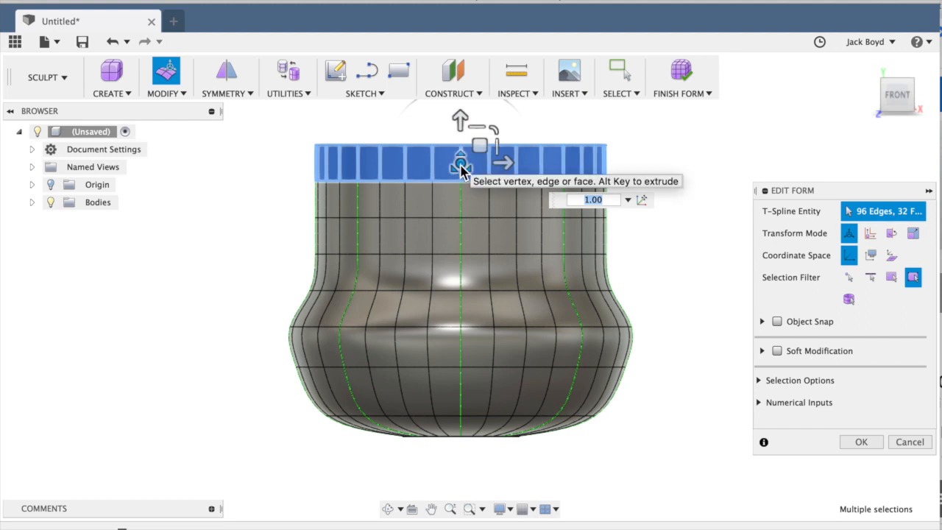
pyautogui.moveTo(462, 166)
pyautogui.mouseDown()
pyautogui.moveTo(522, 164)
pyautogui.moveTo(450, 165)
pyautogui.moveTo(463, 169)
pyautogui.mouseUp()
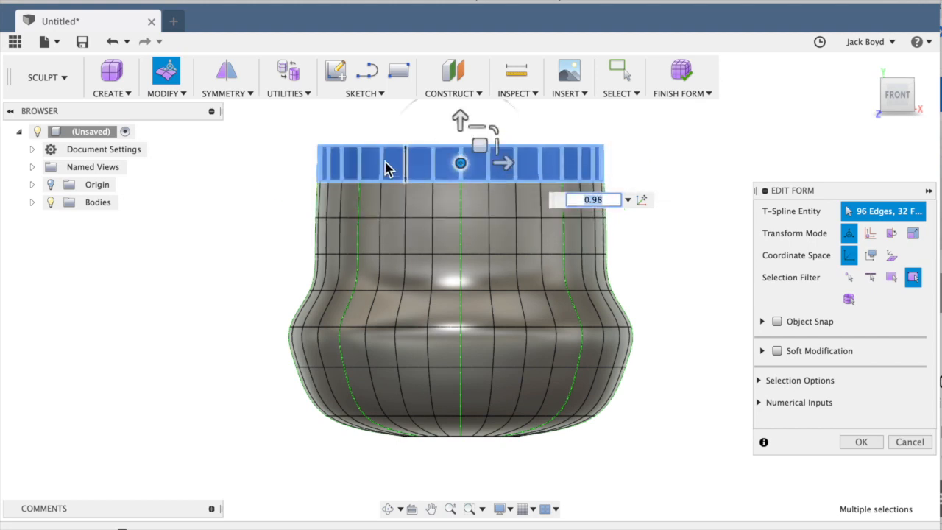
pyautogui.click(112, 42)
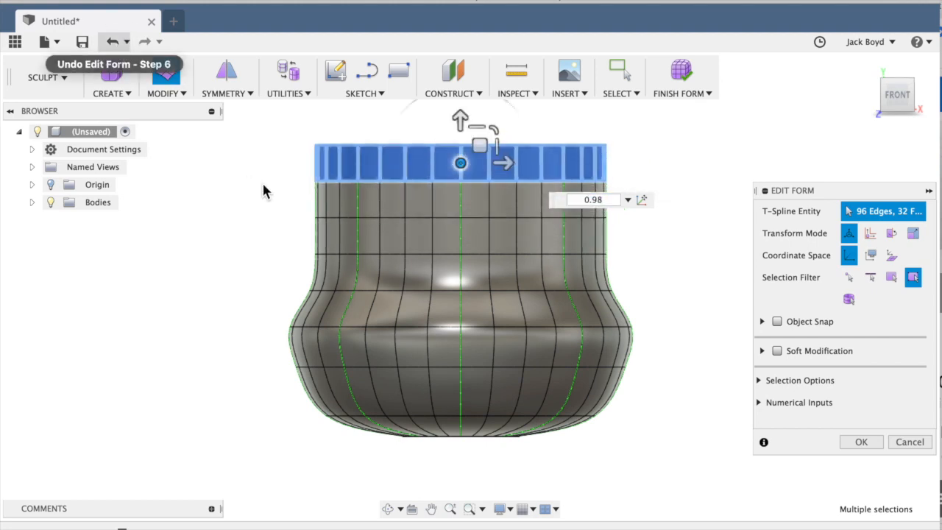
# - Scale the top three edge rings inward uniformly to form a narrow stem, using about 0.232 for the top ring and 0.247 for the third
pyautogui.moveTo(302, 142); pyautogui.dragTo(630, 163)
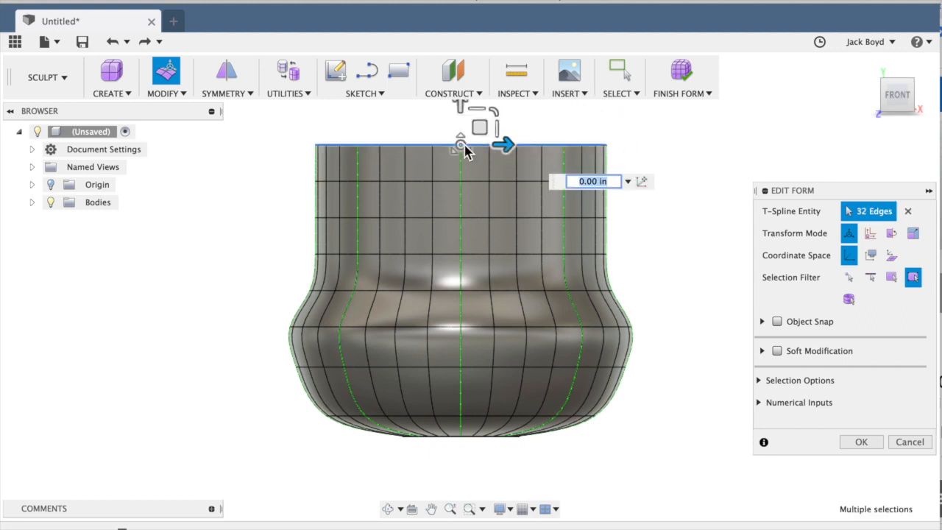
pyautogui.moveTo(462, 148); pyautogui.dragTo(417, 158)
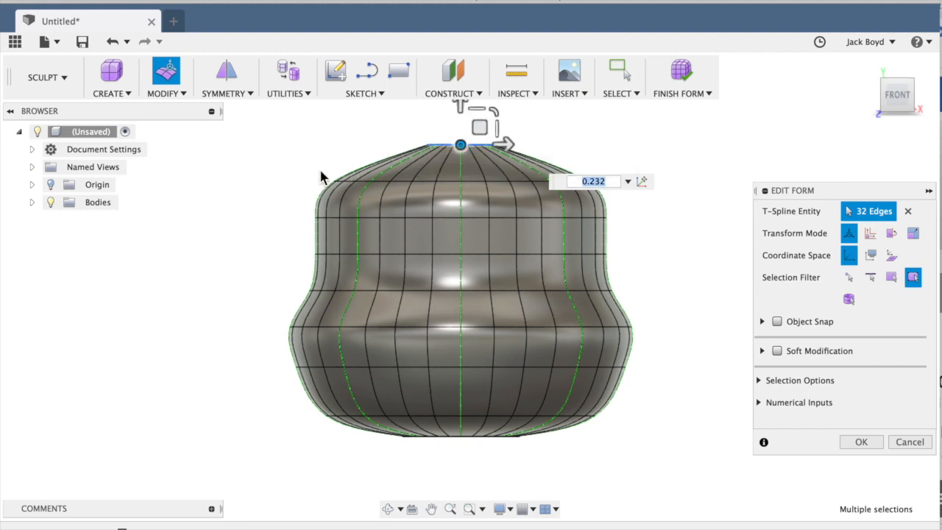
pyautogui.moveTo(316, 170); pyautogui.dragTo(620, 197)
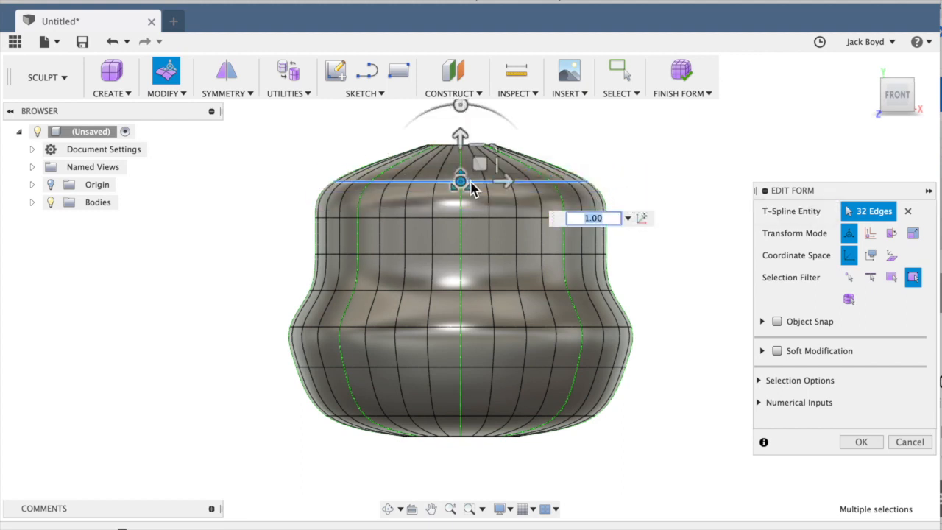
pyautogui.moveTo(460, 184); pyautogui.dragTo(514, 183)
pyautogui.moveTo(294, 218); pyautogui.dragTo(610, 219)
pyautogui.moveTo(462, 216); pyautogui.dragTo(513, 216)
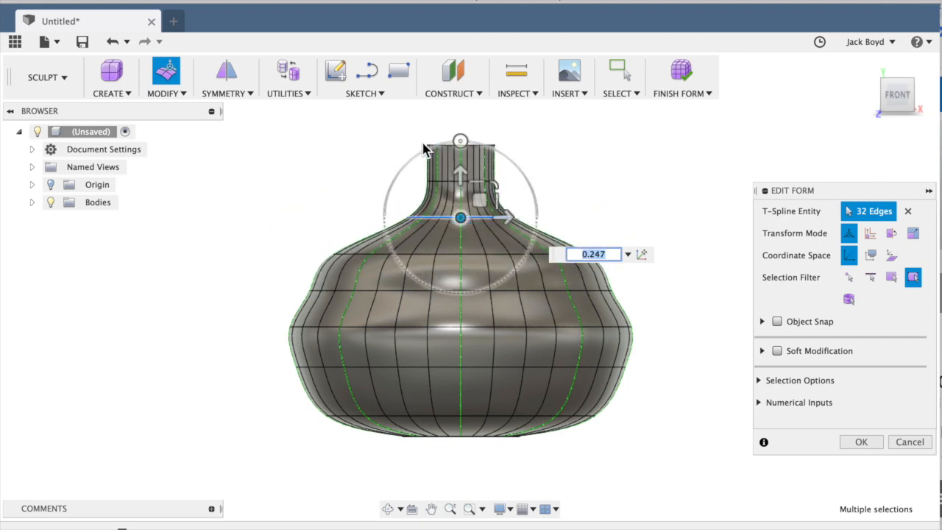
# - Scale the top band of stem faces uniformly to about 0.738
pyautogui.moveTo(405, 128); pyautogui.dragTo(528, 203)
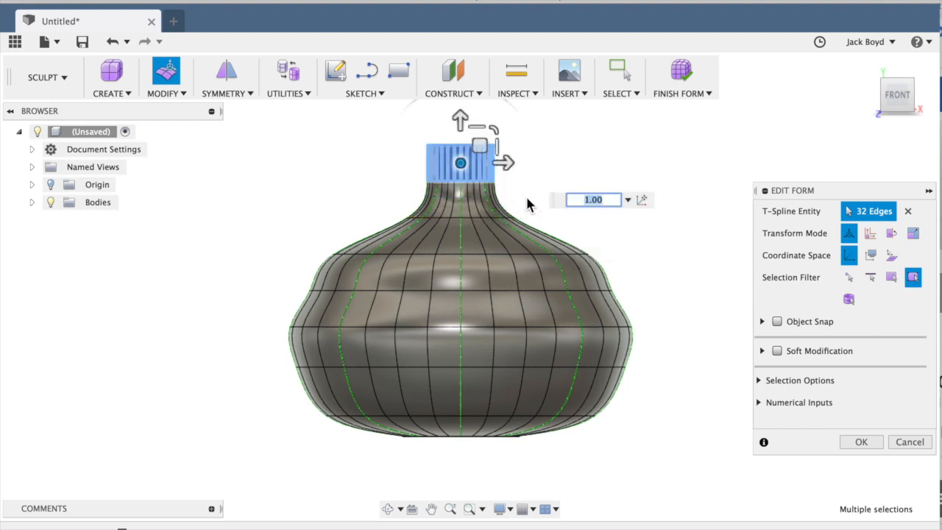
pyautogui.moveTo(464, 172); pyautogui.dragTo(454, 173)
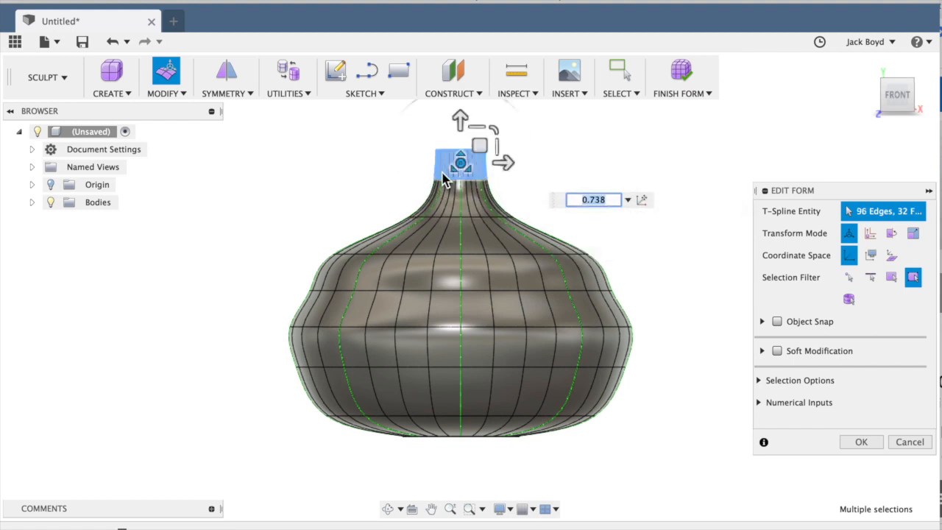
pyautogui.click(399, 202)
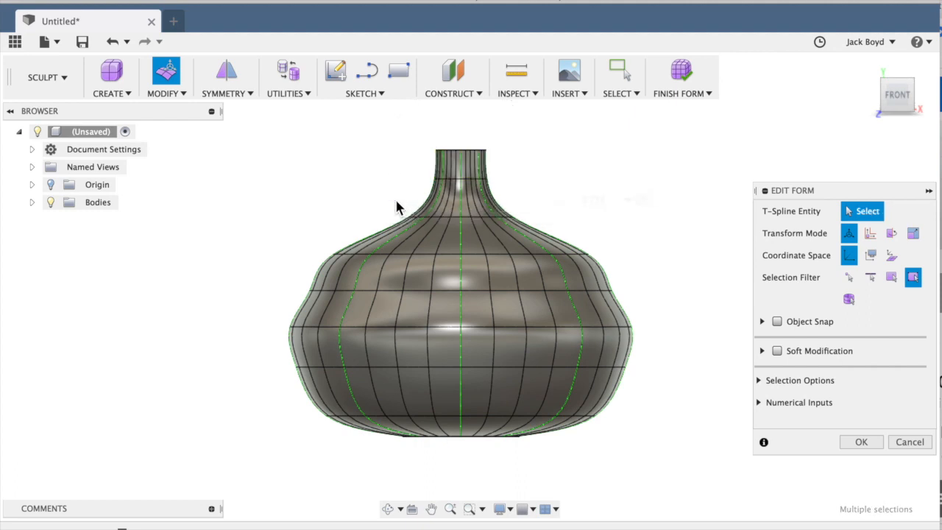
# - Move the stem's top face band down by 0.50 in, and raise its top edge ring by 0.50 in
pyautogui.moveTo(414, 142); pyautogui.dragTo(508, 188)
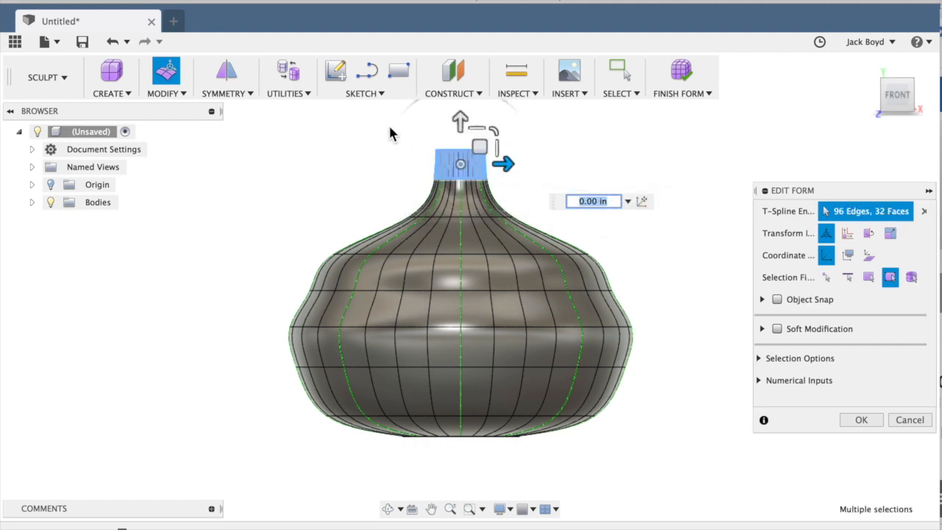
pyautogui.moveTo(465, 125); pyautogui.dragTo(463, 145)
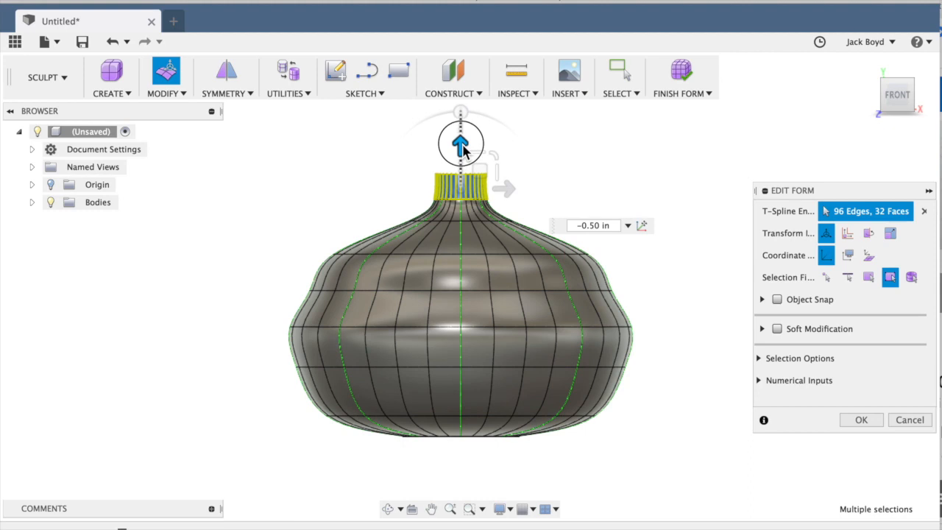
pyautogui.click(409, 175)
pyautogui.moveTo(410, 168); pyautogui.dragTo(473, 178)
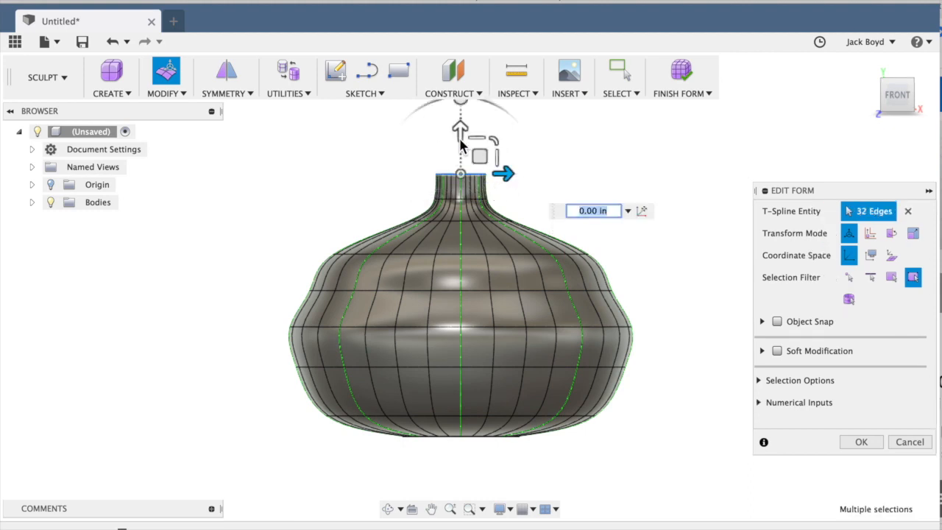
pyautogui.moveTo(460, 135)
pyautogui.mouseDown()
pyautogui.moveTo(460, 119)
pyautogui.moveTo(458, 130)
pyautogui.mouseUp()
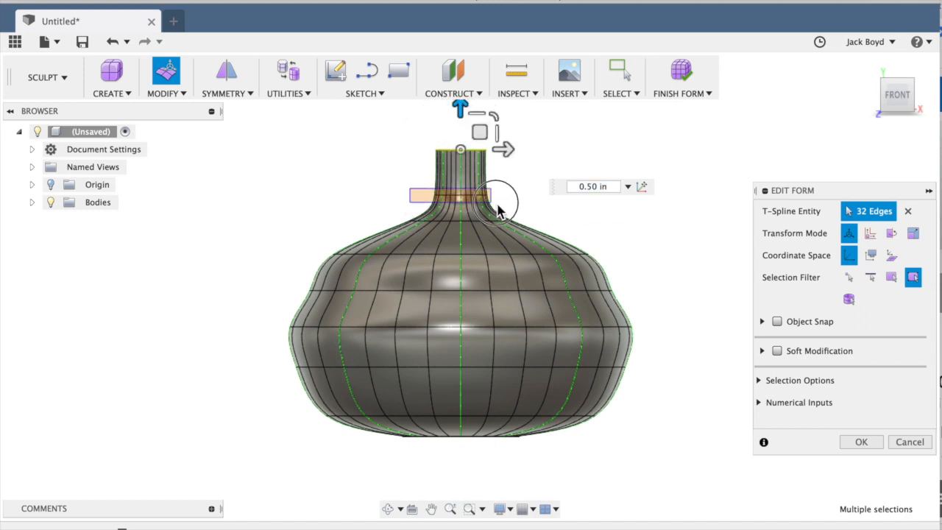
pyautogui.doubleClick(453, 195)
pyautogui.moveTo(462, 163)
pyautogui.mouseDown()
pyautogui.moveTo(464, 147)
pyautogui.moveTo(465, 155)
pyautogui.mouseUp()
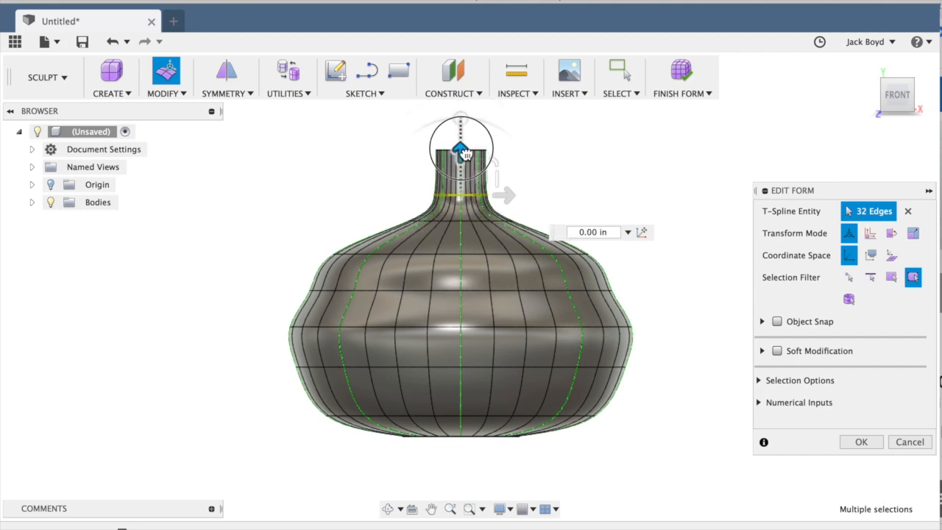
pyautogui.click(414, 181)
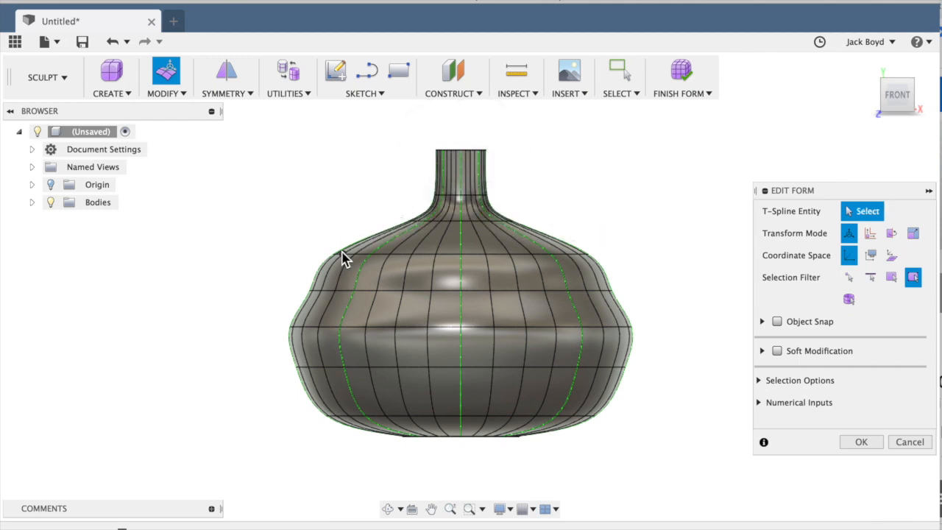
# - Smooth the upper body by scaling the edge ring above the widest part to about 1.183 and the next ring up to about 1.049
pyautogui.doubleClick(631, 305)
pyautogui.moveTo(462, 293); pyautogui.dragTo(456, 295)
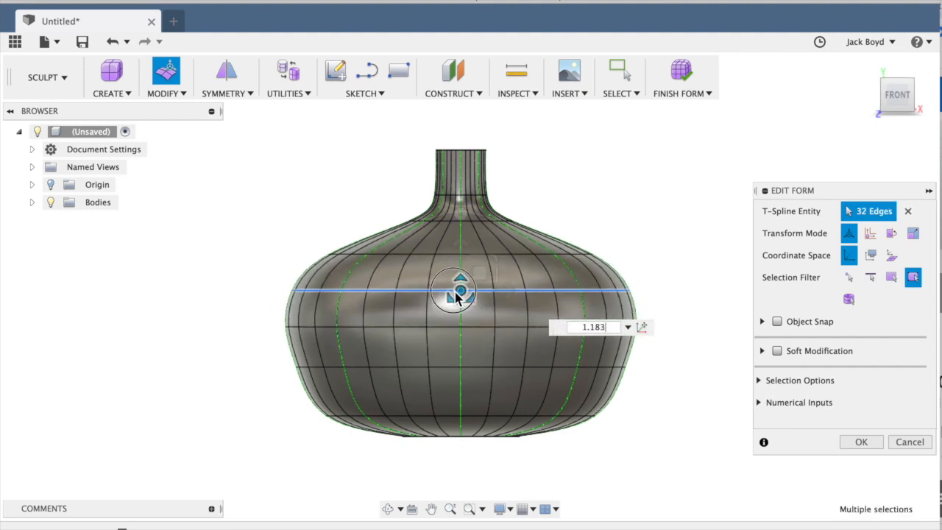
pyautogui.moveTo(308, 240); pyautogui.dragTo(625, 271)
pyautogui.moveTo(457, 259); pyautogui.dragTo(462, 263)
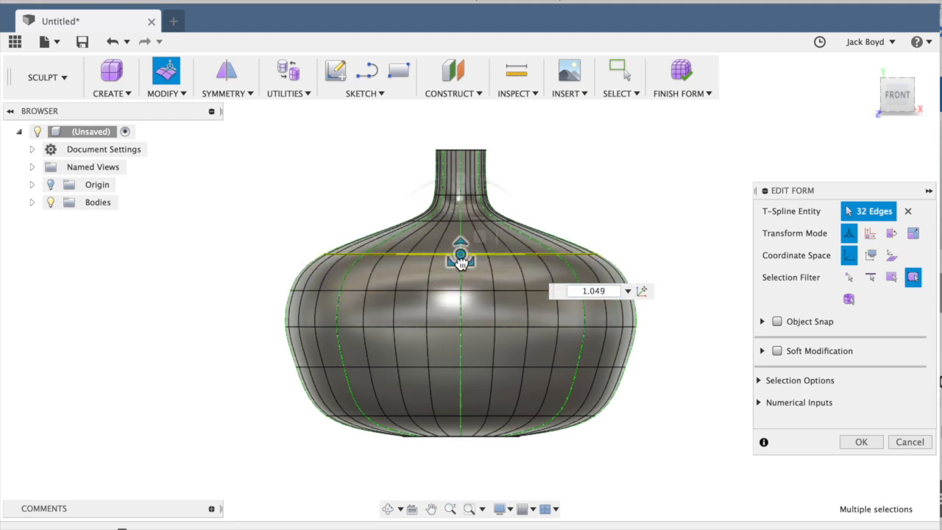
# - Widen the lower body by scaling the second edge ring above the bottom opening to about 1.225 and the next ring up to about 1.095
pyautogui.moveTo(274, 359); pyautogui.dragTo(651, 394)
pyautogui.moveTo(462, 375); pyautogui.dragTo(459, 371)
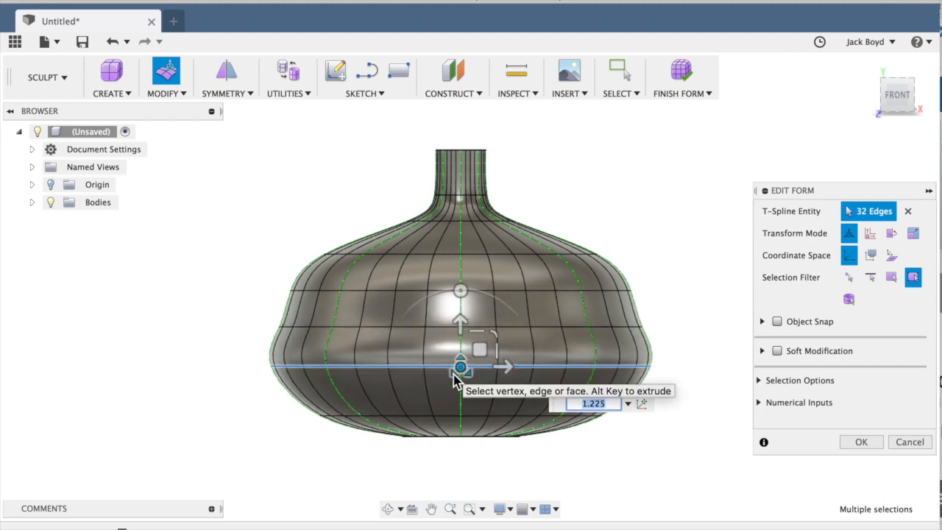
pyautogui.doubleClick(675, 328)
pyautogui.moveTo(463, 335); pyautogui.dragTo(460, 328)
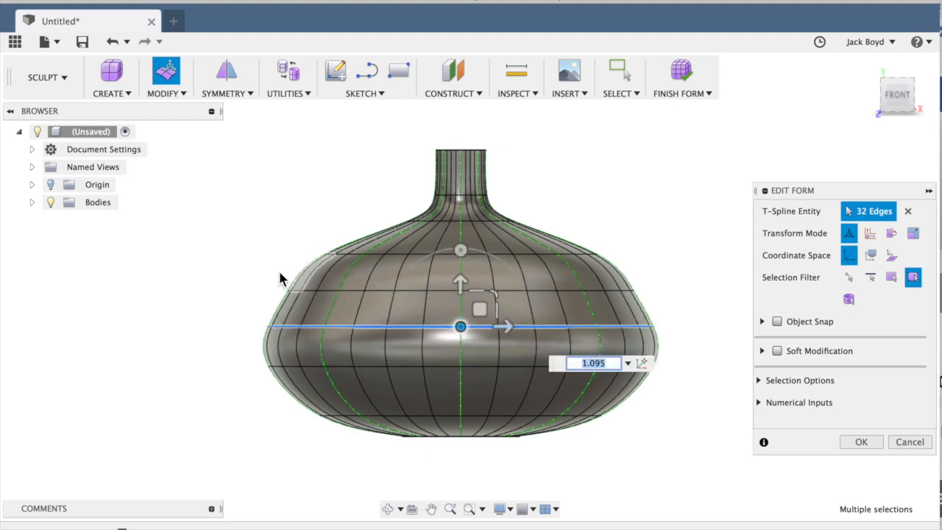
# - Scale the upper body's edge ring just below the shoulder outward, and move it up by 0.50 in
pyautogui.doubleClick(533, 293)
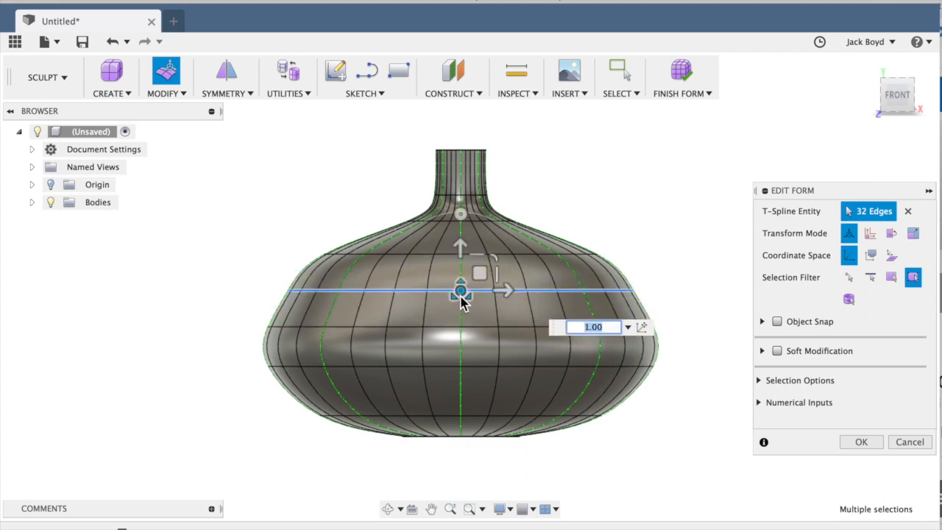
pyautogui.moveTo(460, 295); pyautogui.dragTo(460, 297)
pyautogui.moveTo(461, 247); pyautogui.dragTo(457, 224)
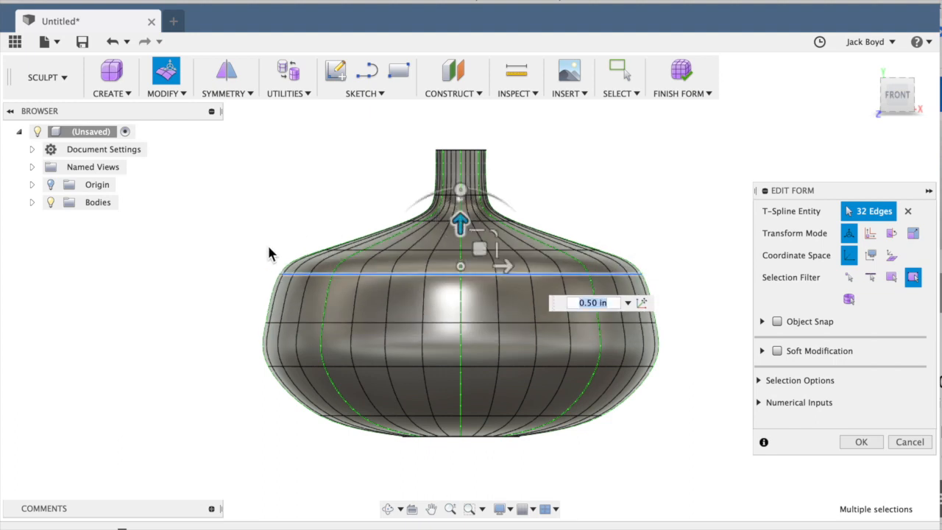
# - Raise the entire upper section from the shoulder to the stem's top by 1.00 in, and lower the stem's faces toward the body
pyautogui.moveTo(251, 251); pyautogui.dragTo(272, 137)
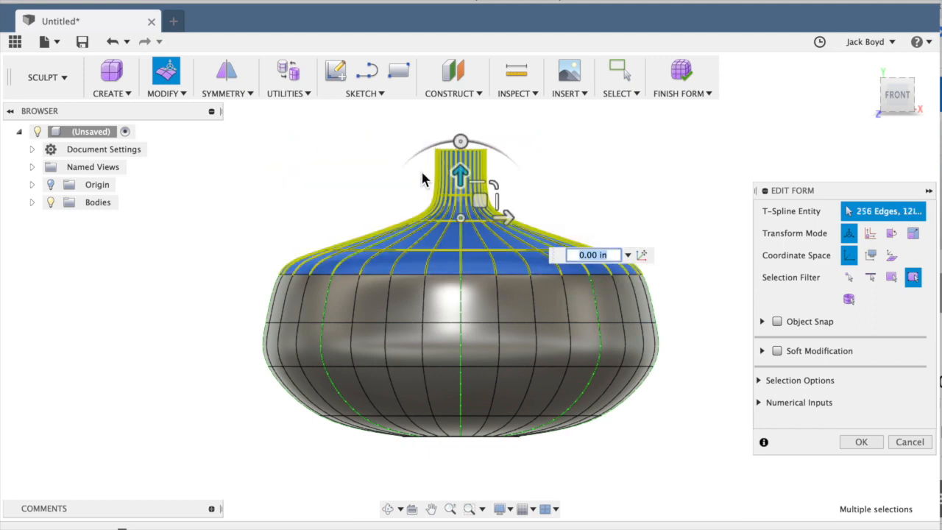
pyautogui.moveTo(460, 175); pyautogui.dragTo(462, 135)
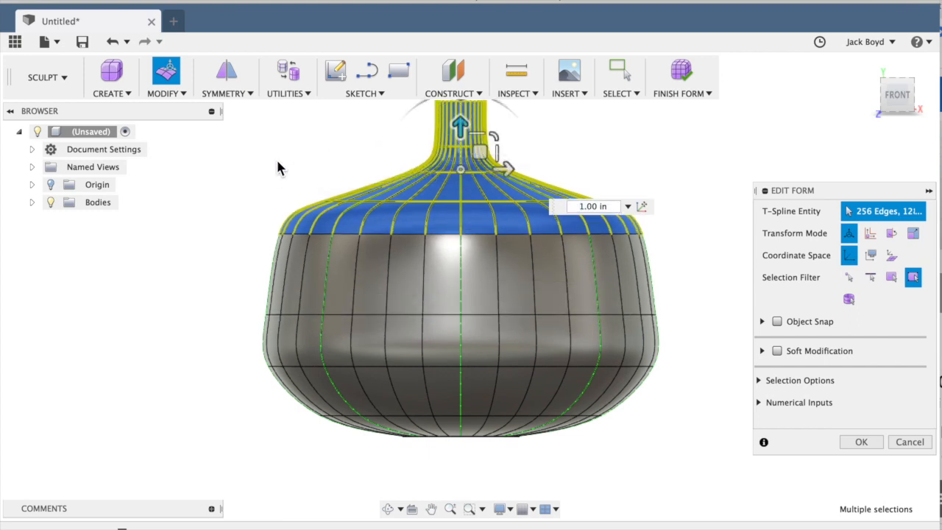
pyautogui.click(276, 158)
pyautogui.moveTo(363, 112); pyautogui.dragTo(552, 205)
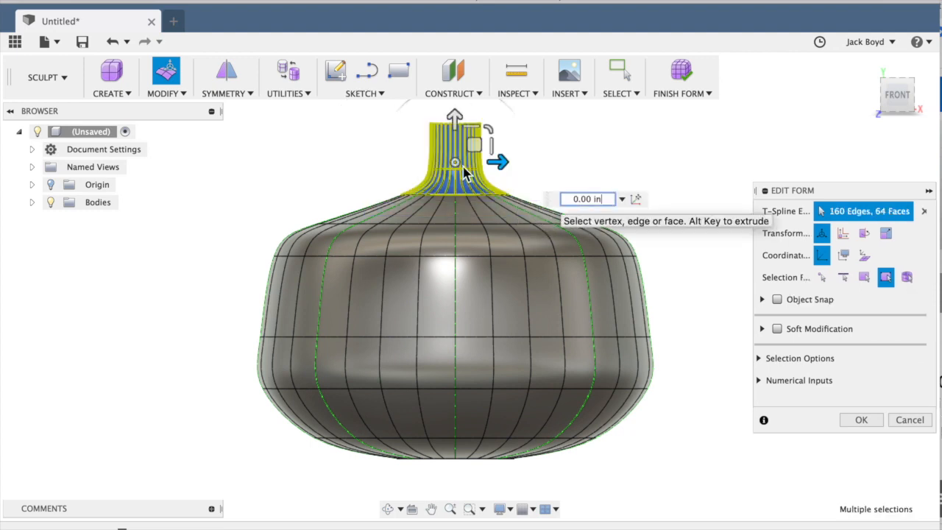
pyautogui.moveTo(459, 137); pyautogui.dragTo(456, 141)
# - Even out the body's edge rings by lowering the ring below the shoulder by 1.00 in and raising the next ring down by 0.50 in
pyautogui.moveTo(251, 257); pyautogui.dragTo(669, 275)
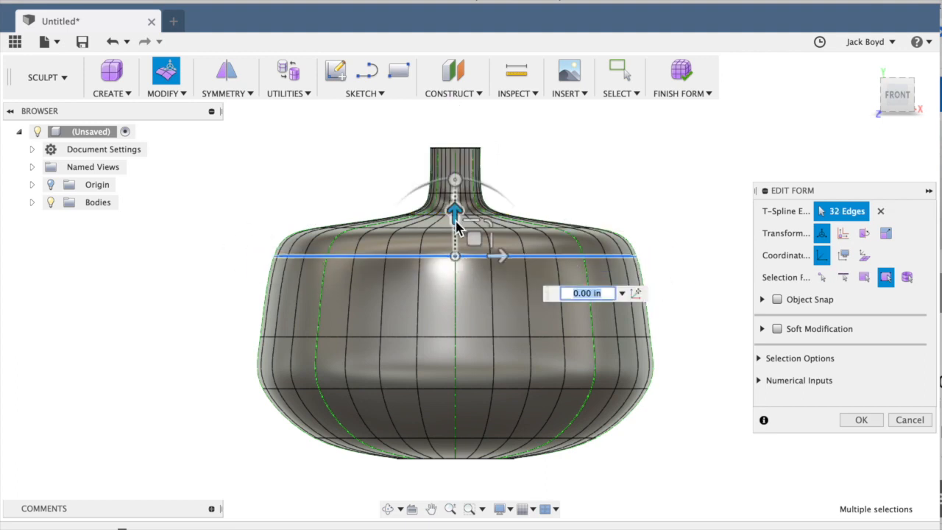
pyautogui.moveTo(457, 213); pyautogui.dragTo(456, 263)
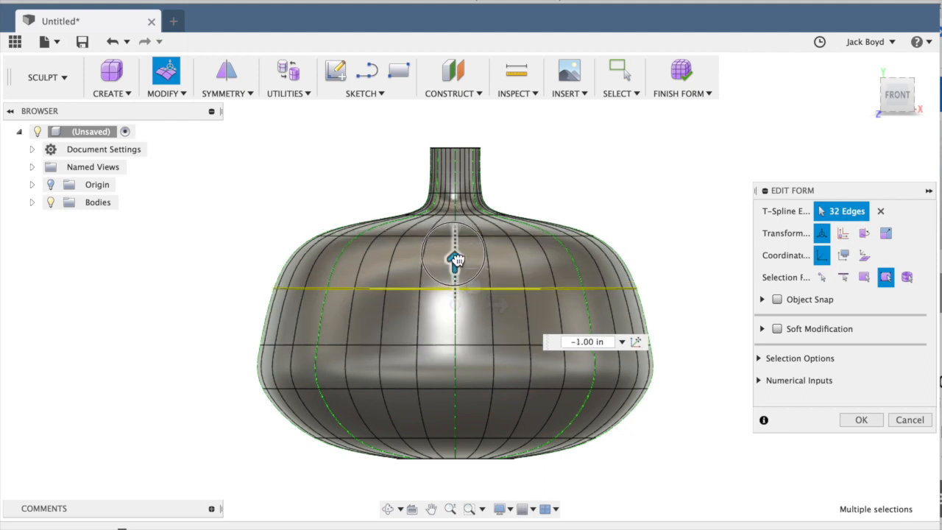
pyautogui.moveTo(202, 327); pyautogui.dragTo(685, 361)
pyautogui.moveTo(455, 305); pyautogui.dragTo(457, 295)
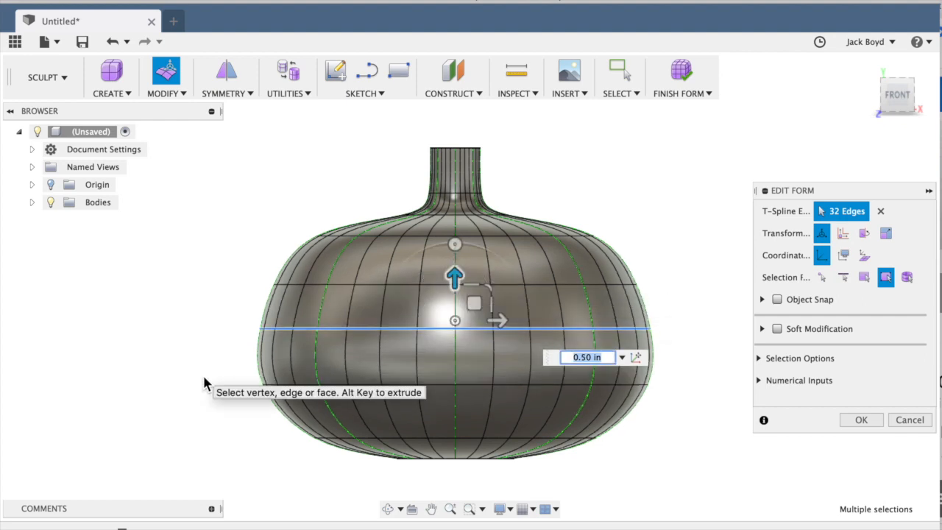
pyautogui.moveTo(240, 267); pyautogui.dragTo(650, 303)
pyautogui.moveTo(454, 245)
pyautogui.mouseDown()
pyautogui.moveTo(454, 213)
pyautogui.moveTo(450, 236)
pyautogui.mouseUp()
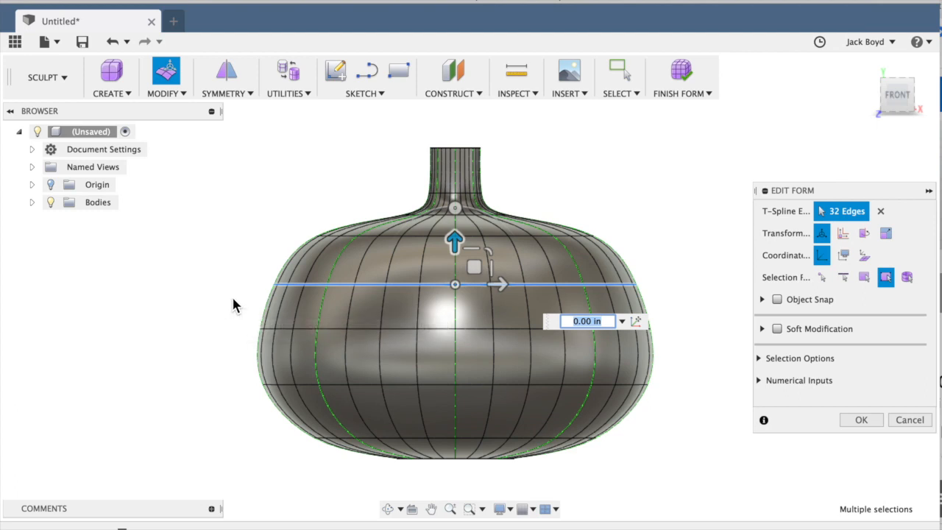
# - Raise the whole section above the upper body's edge ring by 0.50 in, and lower the ring at the stem's base by 0.50 in
pyautogui.moveTo(230, 296); pyautogui.dragTo(703, 137)
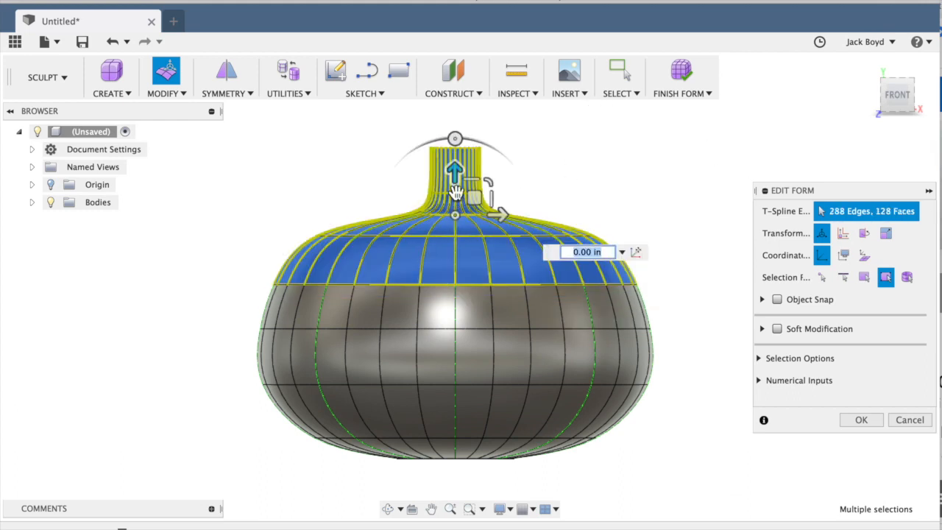
pyautogui.moveTo(455, 172); pyautogui.dragTo(457, 157)
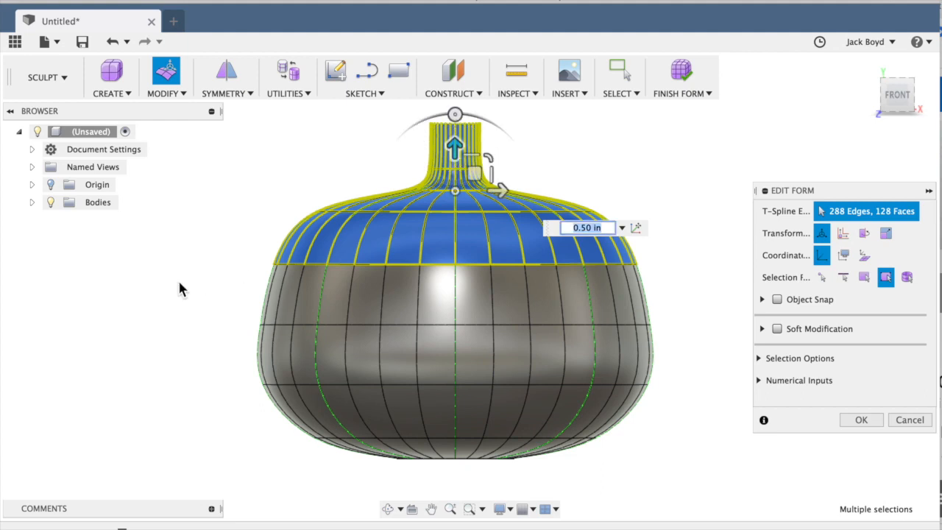
pyautogui.click(176, 284)
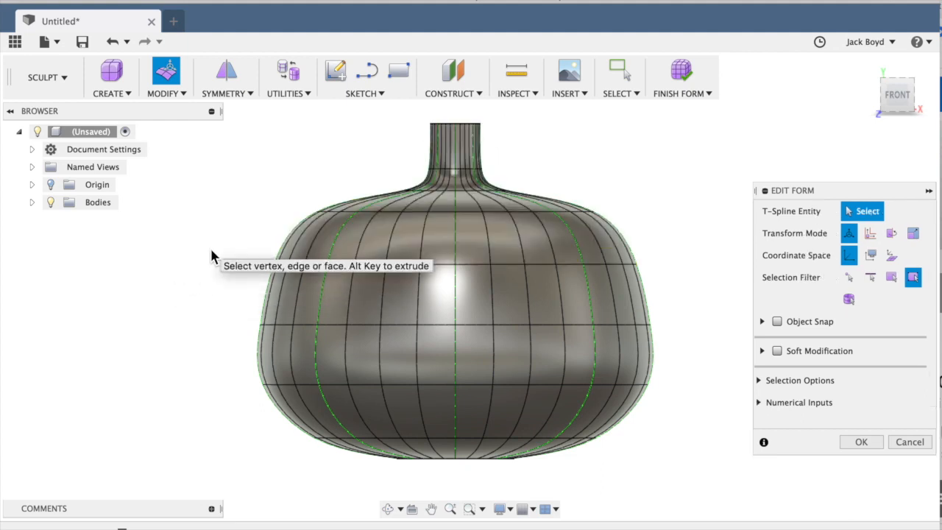
pyautogui.moveTo(360, 178); pyautogui.dragTo(565, 206)
pyautogui.moveTo(460, 155); pyautogui.dragTo(459, 172)
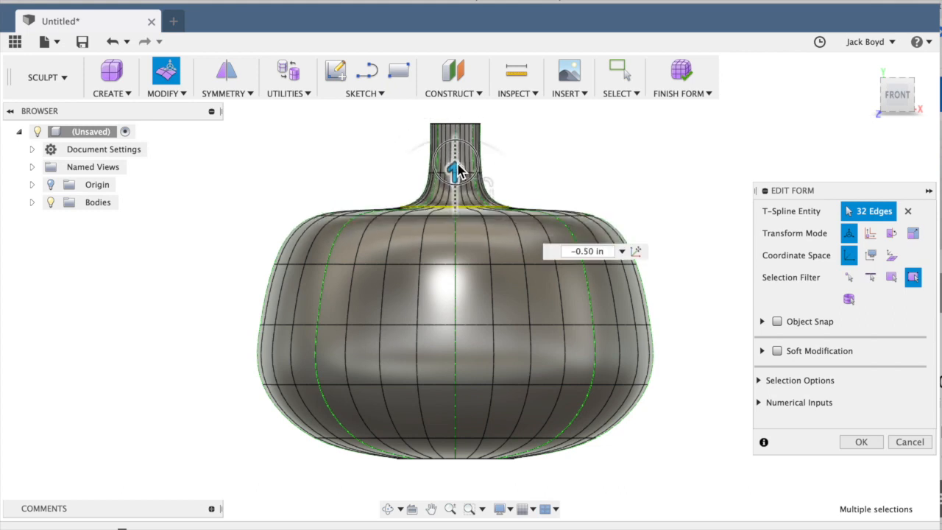
# - Raise the edge ring at the stem's base back up by 0.50 in
pyautogui.moveTo(458, 169); pyautogui.dragTo(454, 147)
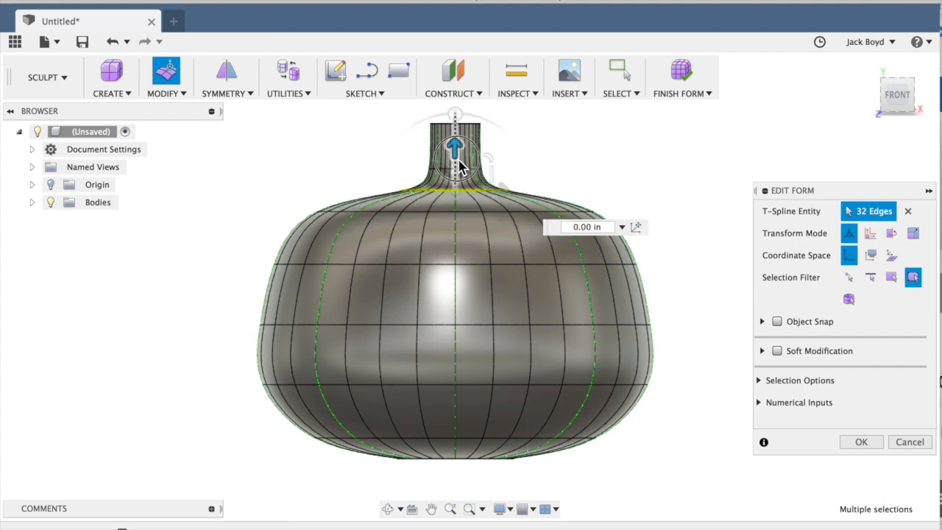
pyautogui.click(348, 176)
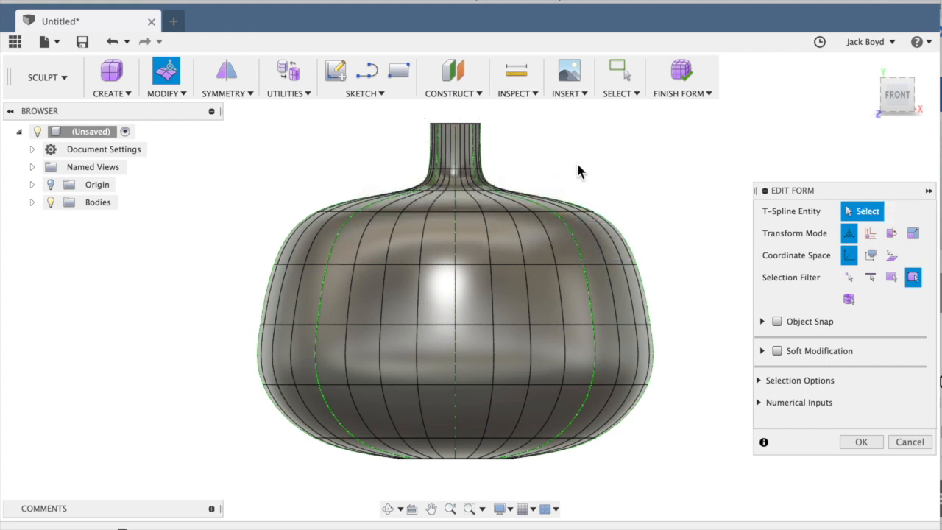
# - Raise the upper band of stem faces by 0.50 in and scale it down to 0.80
pyautogui.scroll(5, 577, 166)
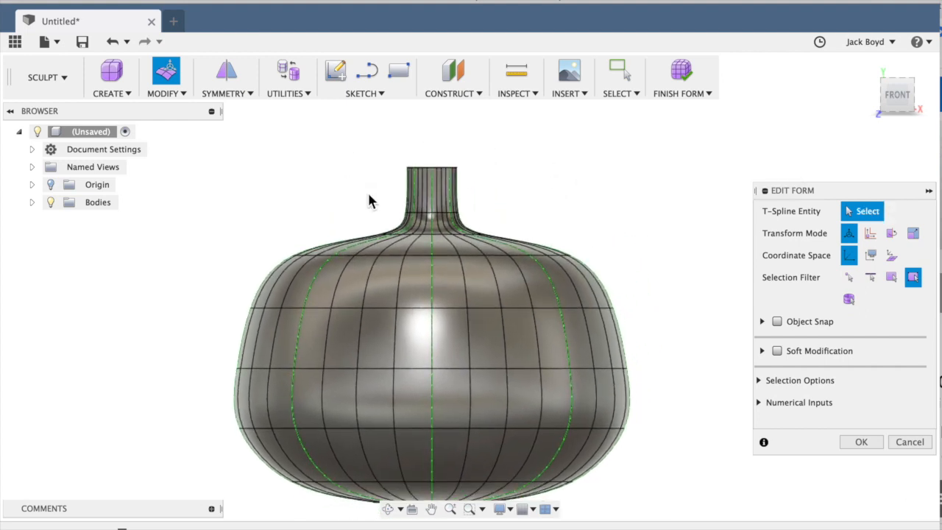
pyautogui.moveTo(373, 222); pyautogui.dragTo(432, 125)
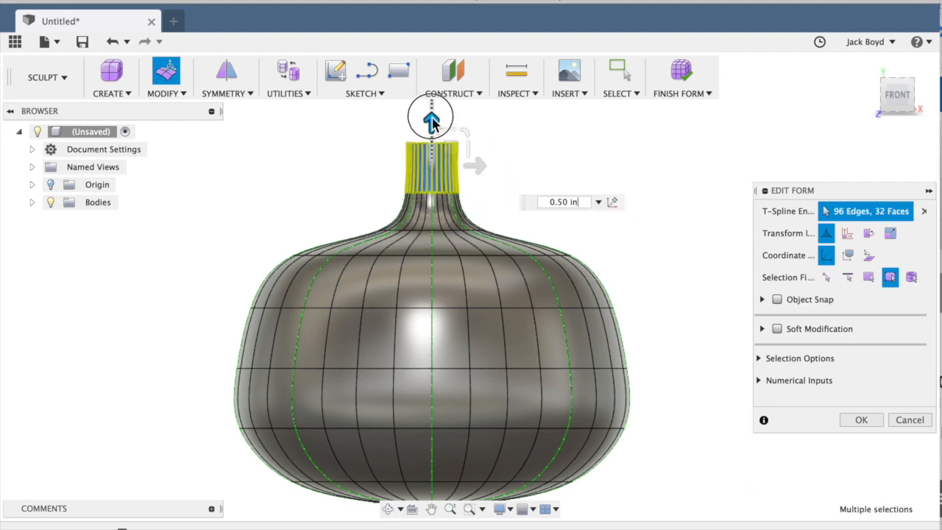
pyautogui.moveTo(429, 156)
pyautogui.mouseDown()
pyautogui.moveTo(427, 169)
pyautogui.moveTo(442, 166)
pyautogui.mouseUp()
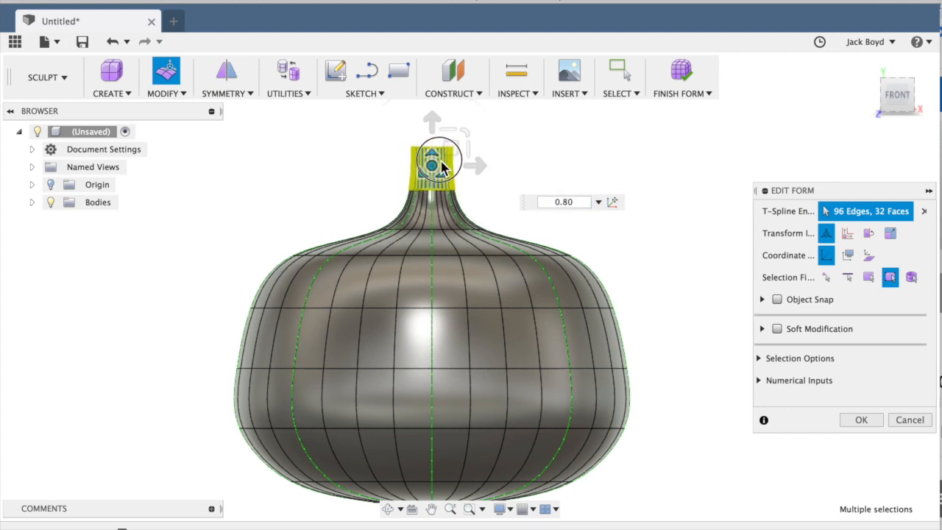
pyautogui.click(370, 188)
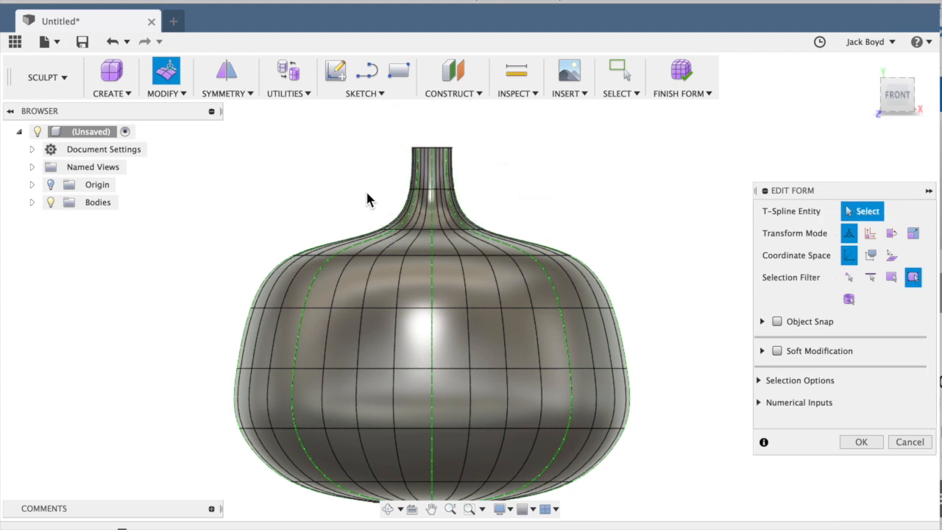
# - Scale the flared band of faces between the narrow stem and the shoulder down to 0.904
pyautogui.moveTo(356, 182); pyautogui.dragTo(508, 239)
pyautogui.moveTo(435, 212); pyautogui.dragTo(431, 214)
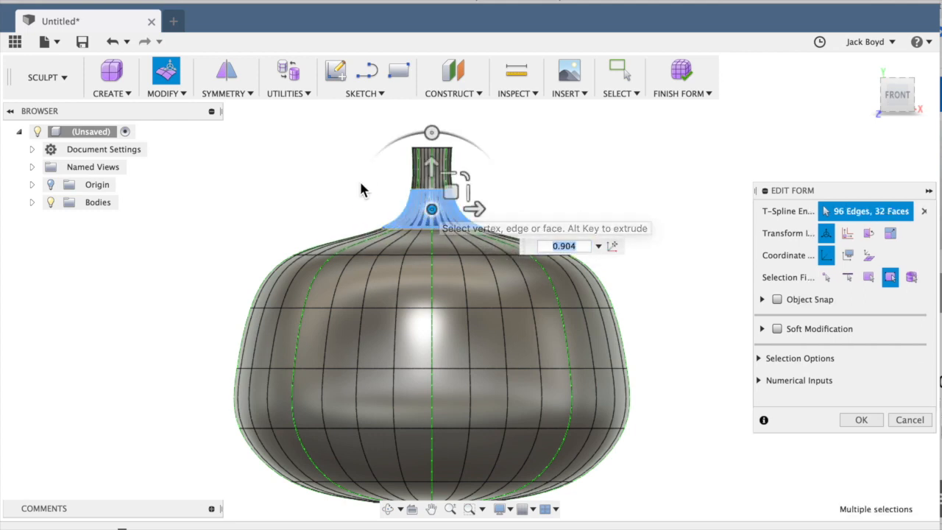
pyautogui.click(352, 184)
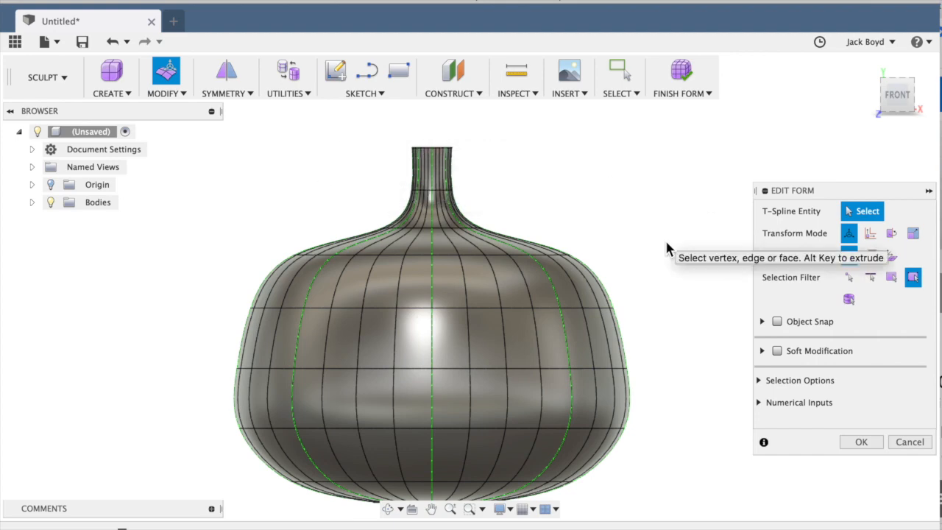
pyautogui.moveTo(899, 112)
pyautogui.mouseDown()
pyautogui.moveTo(880, 174)
pyautogui.moveTo(868, 176)
pyautogui.moveTo(831, 129)
pyautogui.moveTo(851, 84)
pyautogui.moveTo(883, 90)
pyautogui.moveTo(897, 109)
pyautogui.mouseUp()
pyautogui.click(897, 109)
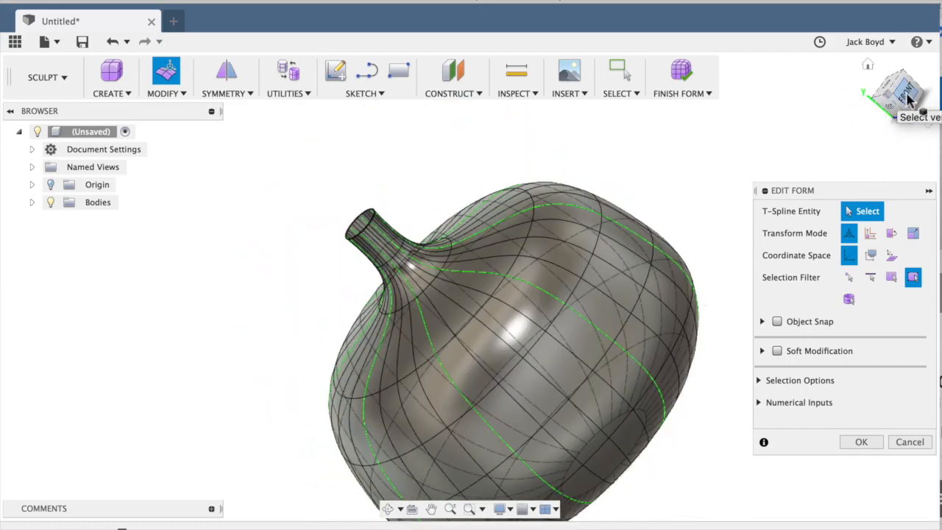
pyautogui.click(935, 82)
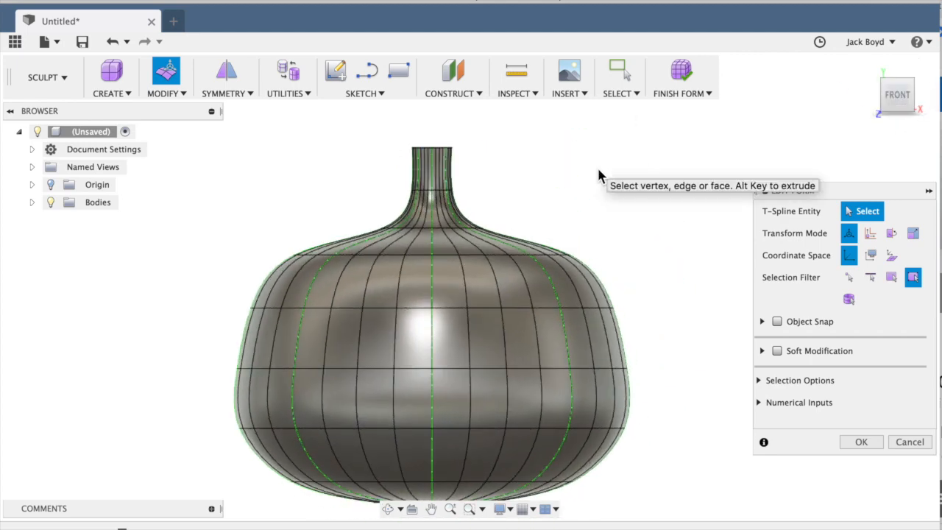
# - Push the five body edges along the front symmetry line, from the stem's base to the lowest ring, inward by 1.00 in to form grooves
pyautogui.moveTo(899, 105); pyautogui.dragTo(919, 105)
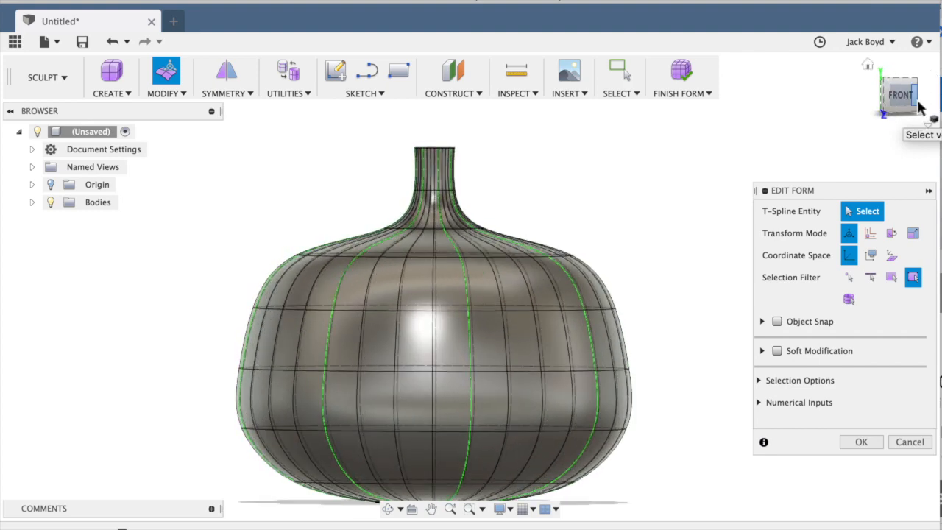
pyautogui.click(457, 254)
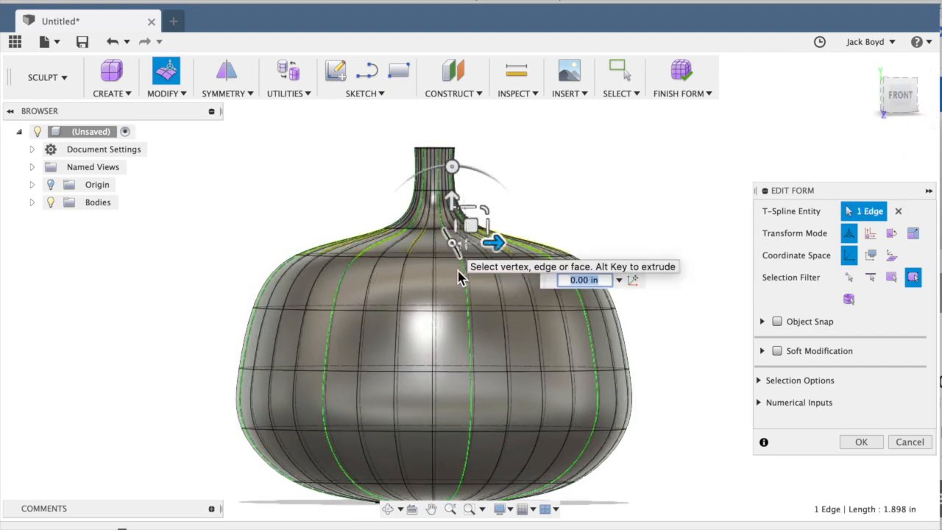
pyautogui.keyDown('shift'); pyautogui.click(466, 295); pyautogui.keyUp('shift')
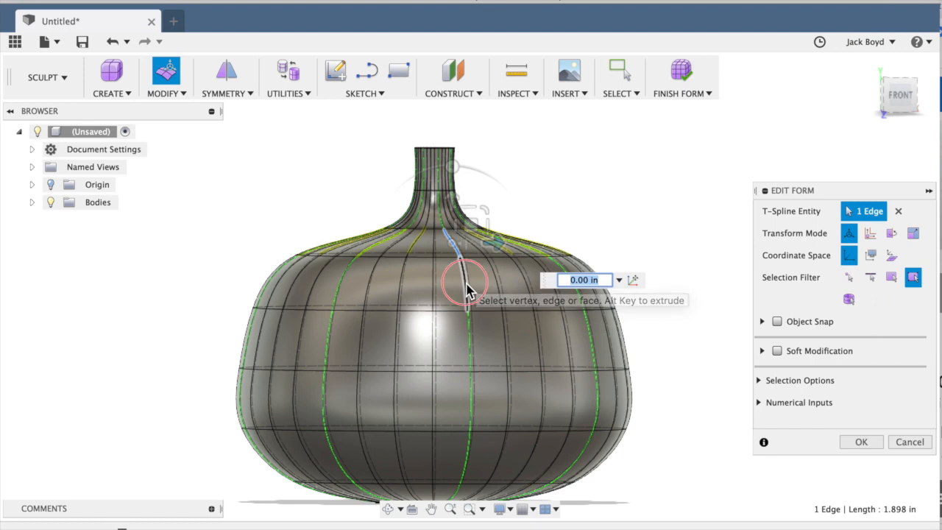
pyautogui.keyDown('shift'); pyautogui.click(471, 345); pyautogui.keyUp('shift')
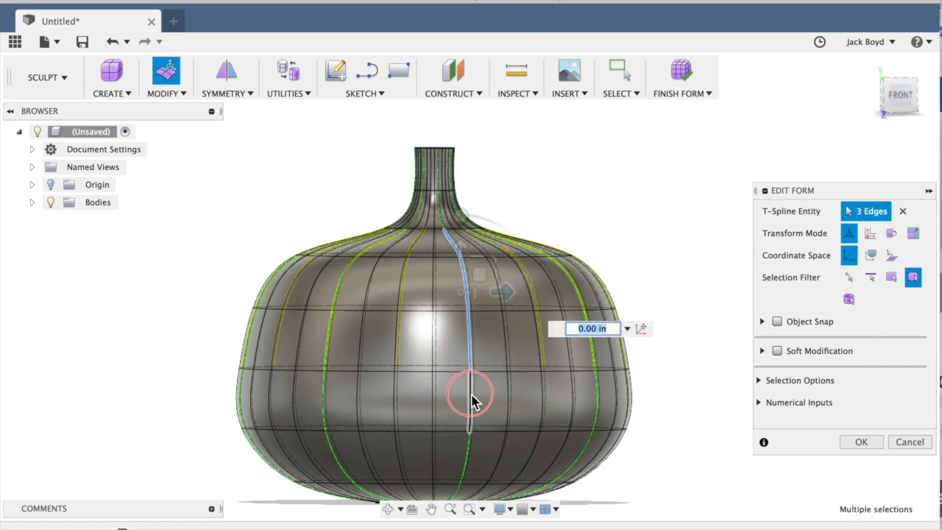
pyautogui.keyDown('shift'); pyautogui.click(470, 401); pyautogui.keyUp('shift')
pyautogui.keyDown('shift'); pyautogui.click(471, 460); pyautogui.keyUp('shift')
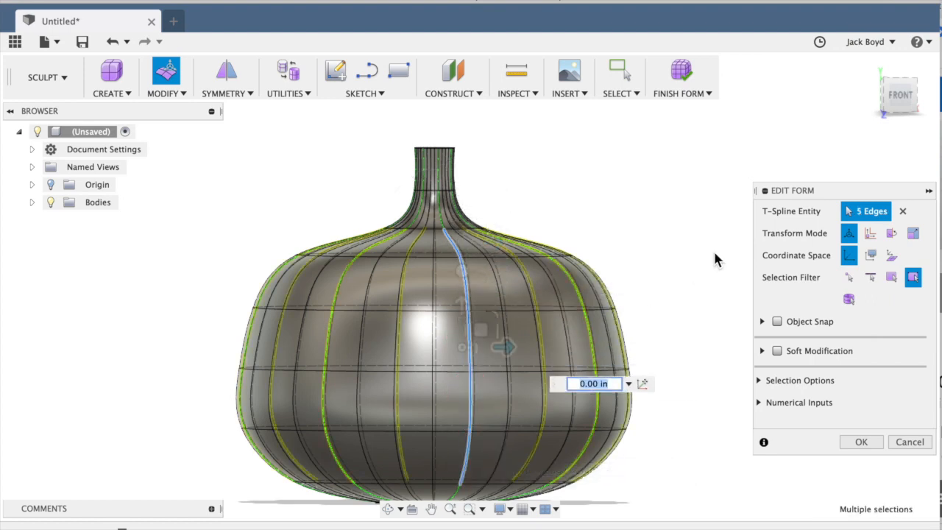
pyautogui.click(901, 109)
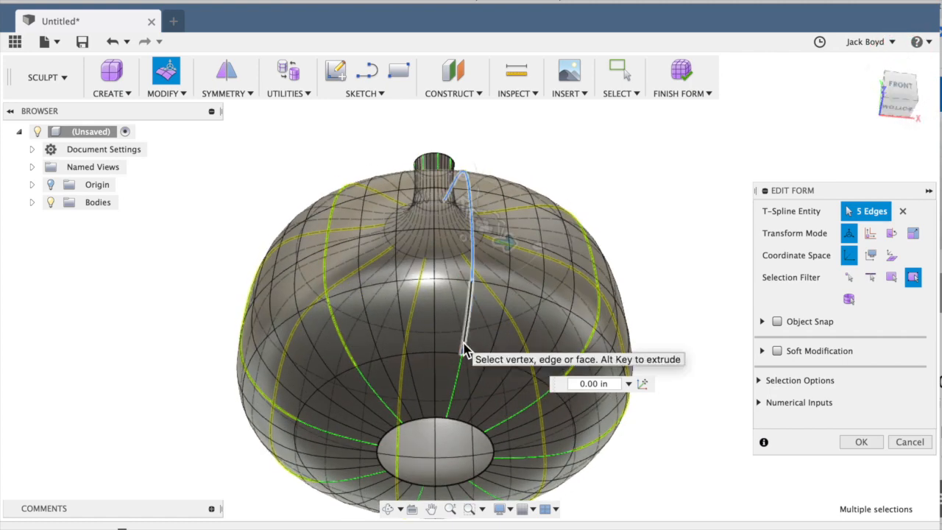
pyautogui.click(898, 87)
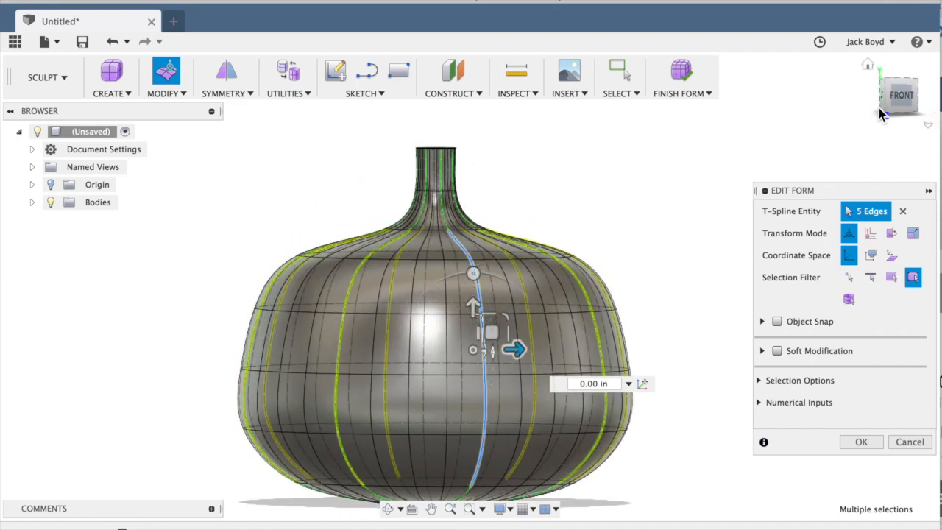
pyautogui.moveTo(900, 105); pyautogui.dragTo(877, 125)
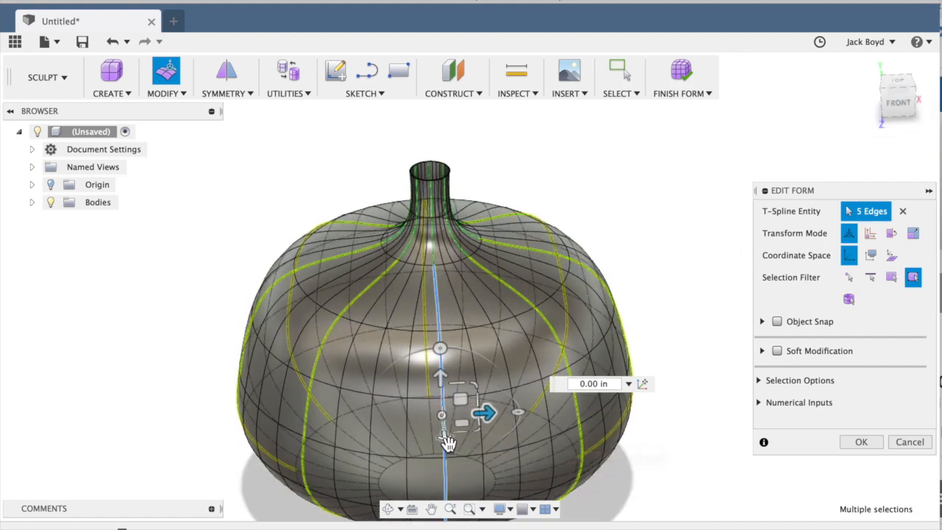
pyautogui.moveTo(899, 113); pyautogui.dragTo(906, 114)
pyautogui.moveTo(456, 440); pyautogui.dragTo(457, 425)
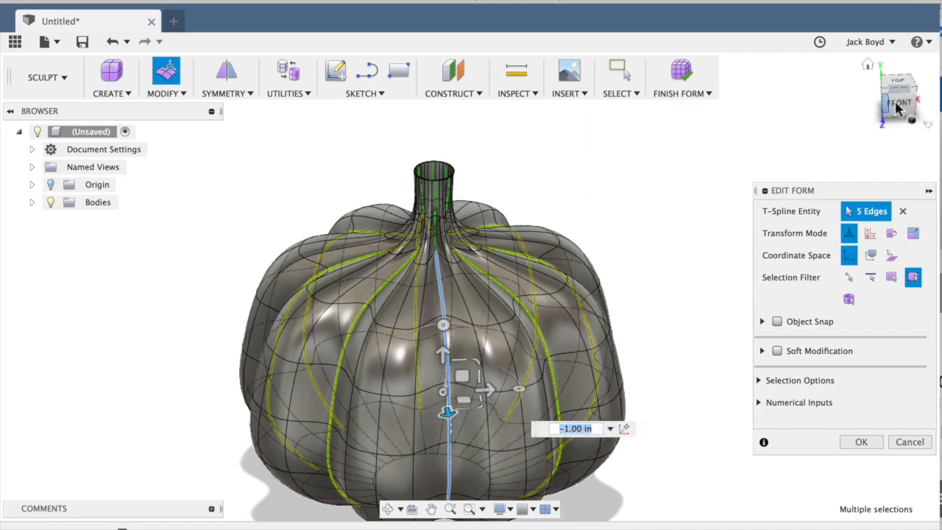
# - Reduce the inward offset of the body's groove edges to 0.50 in
pyautogui.moveTo(904, 104); pyautogui.dragTo(902, 151)
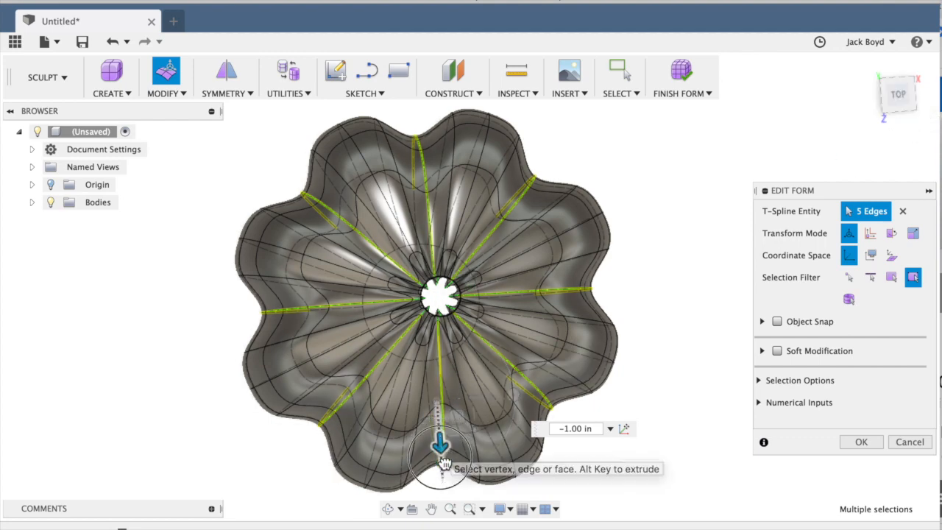
pyautogui.moveTo(439, 446); pyautogui.dragTo(442, 468)
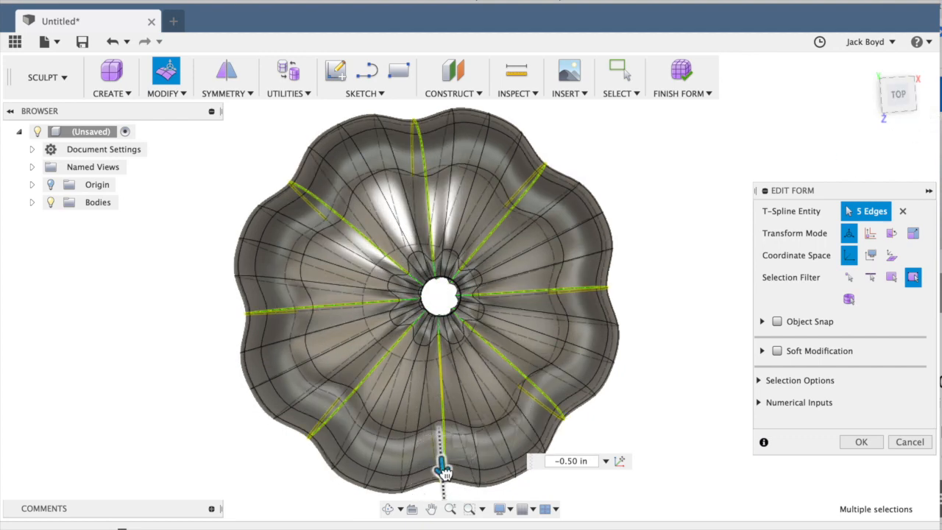
pyautogui.moveTo(902, 109); pyautogui.dragTo(904, 33)
pyautogui.moveTo(859, 68); pyautogui.dragTo(897, 111)
pyautogui.click(678, 167)
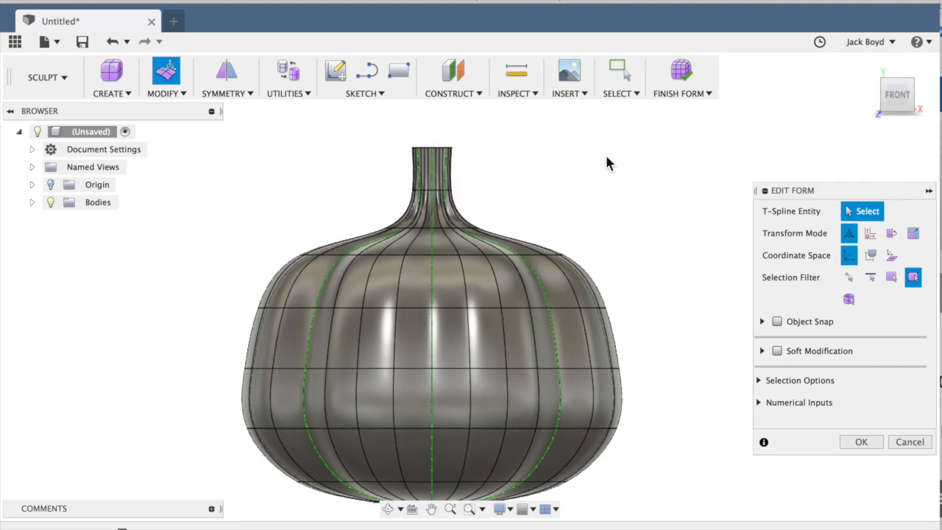
# - Push the stem's two front edges on the symmetry line, from its rim down to its base, inward by 0.20 in to flute the stem
pyautogui.moveTo(896, 98); pyautogui.dragTo(908, 106)
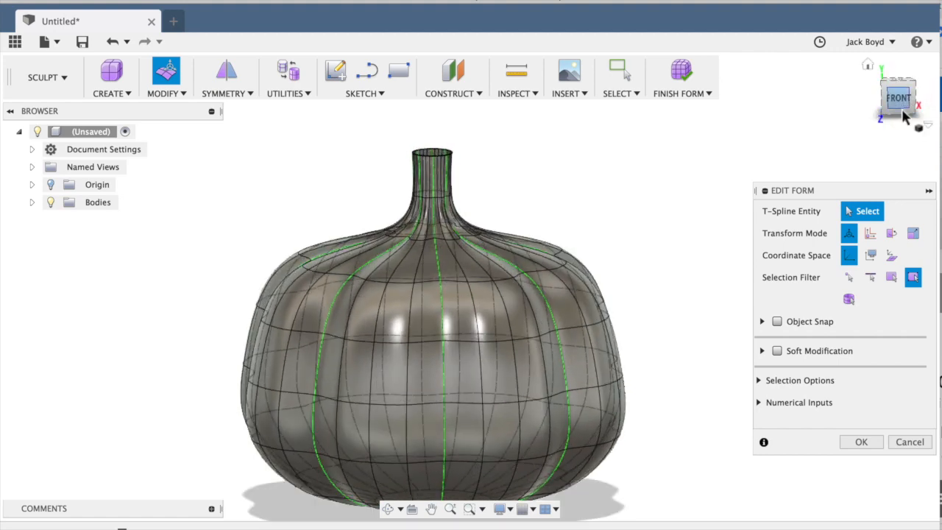
pyautogui.scroll(5, 607, 216)
pyautogui.scroll(-5, 606, 211)
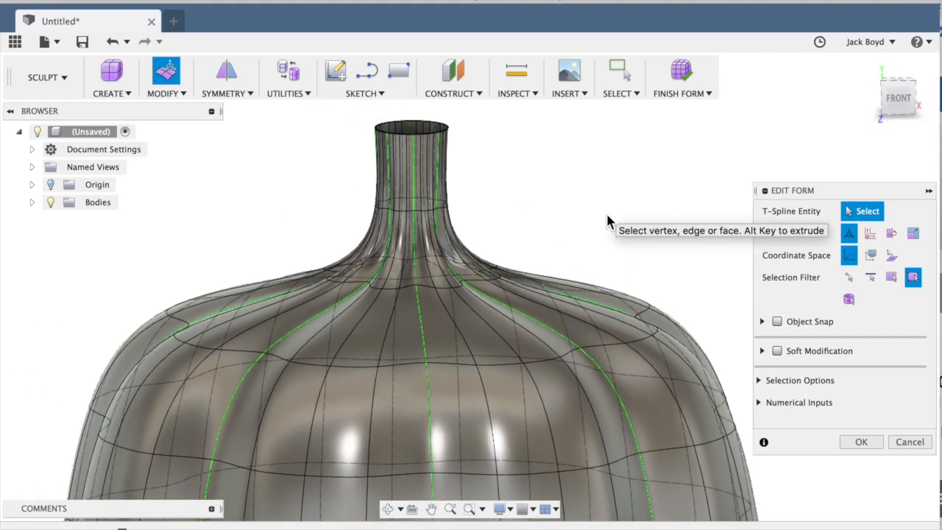
pyautogui.click(442, 222)
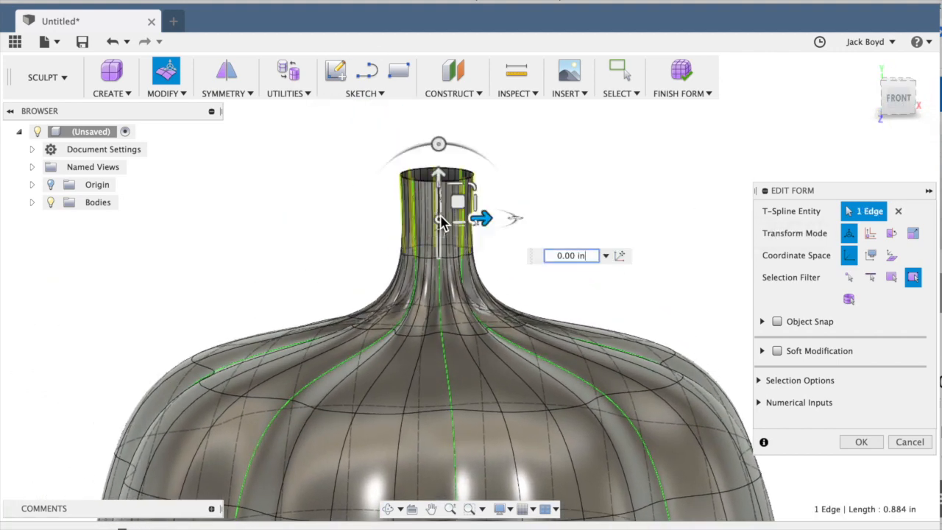
pyautogui.keyDown('shift'); pyautogui.click(444, 285); pyautogui.keyUp('shift')
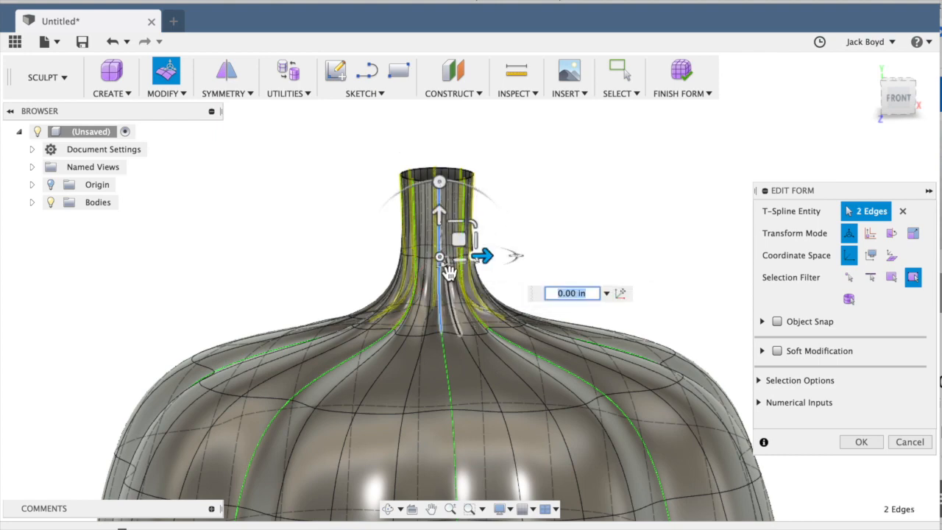
pyautogui.moveTo(893, 110); pyautogui.dragTo(890, 131)
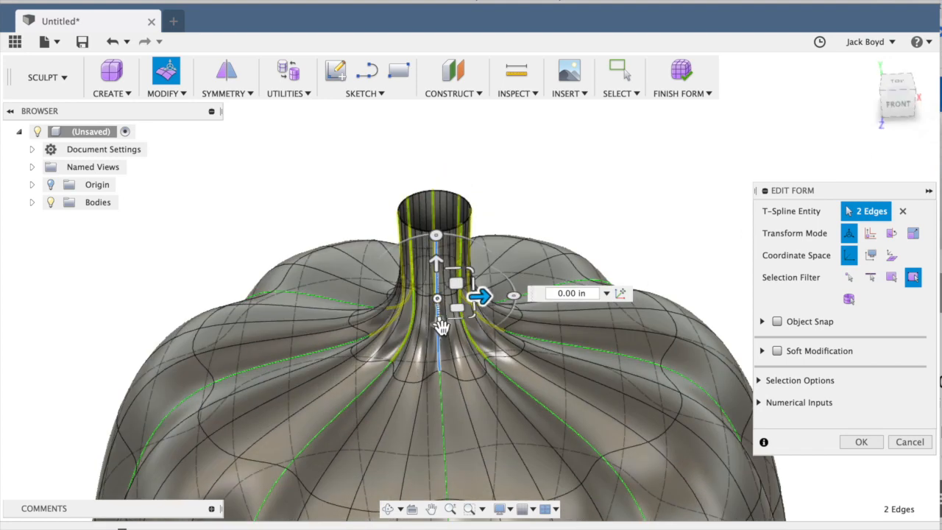
pyautogui.moveTo(440, 325); pyautogui.dragTo(442, 317)
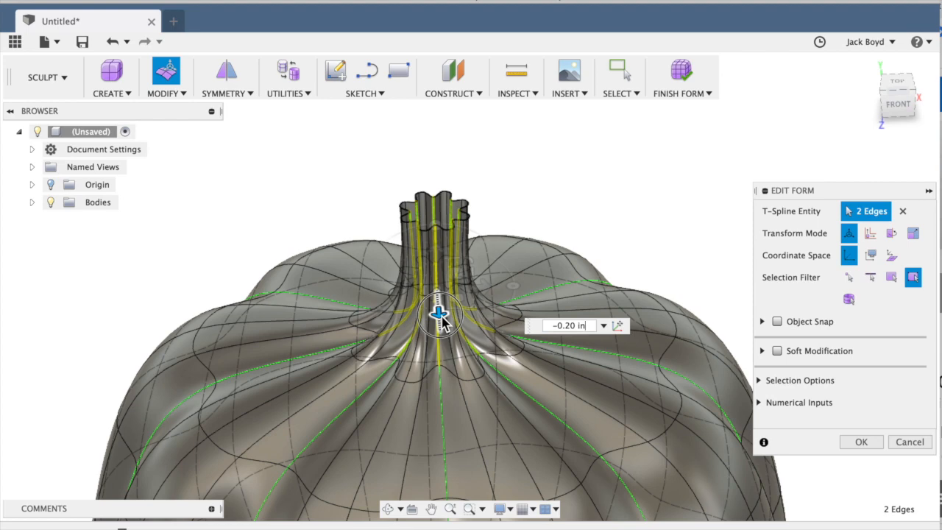
pyautogui.click(662, 190)
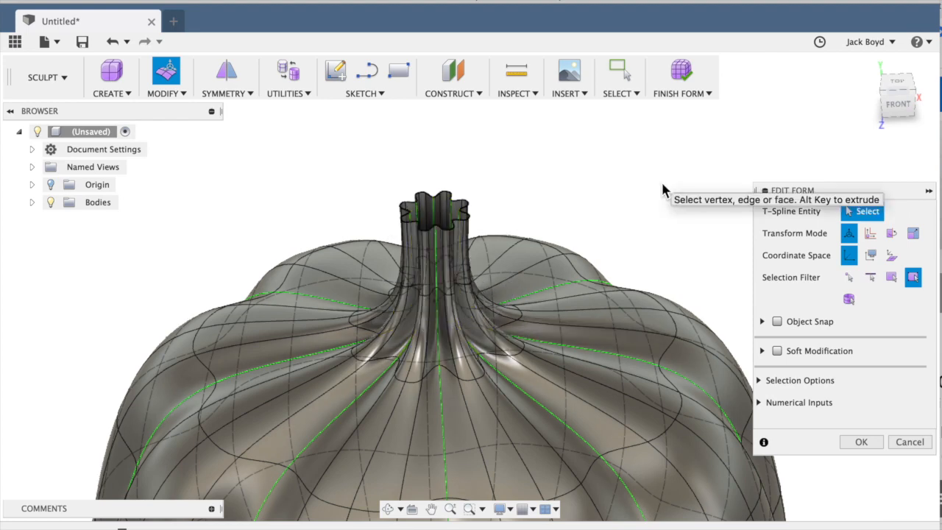
# - Close the open top of the stem with Fill Hole on its rim edges, using the Reduced Star mode
pyautogui.click(894, 115)
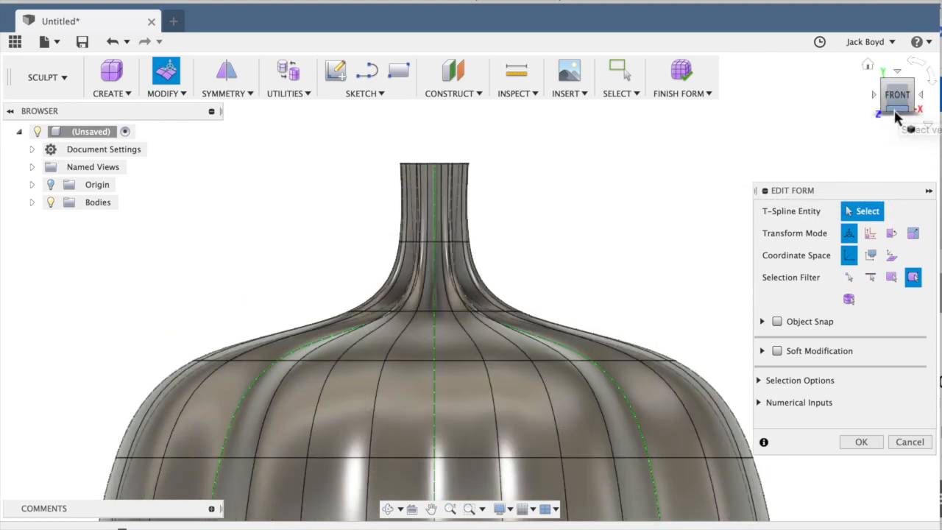
pyautogui.moveTo(896, 100); pyautogui.dragTo(896, 125)
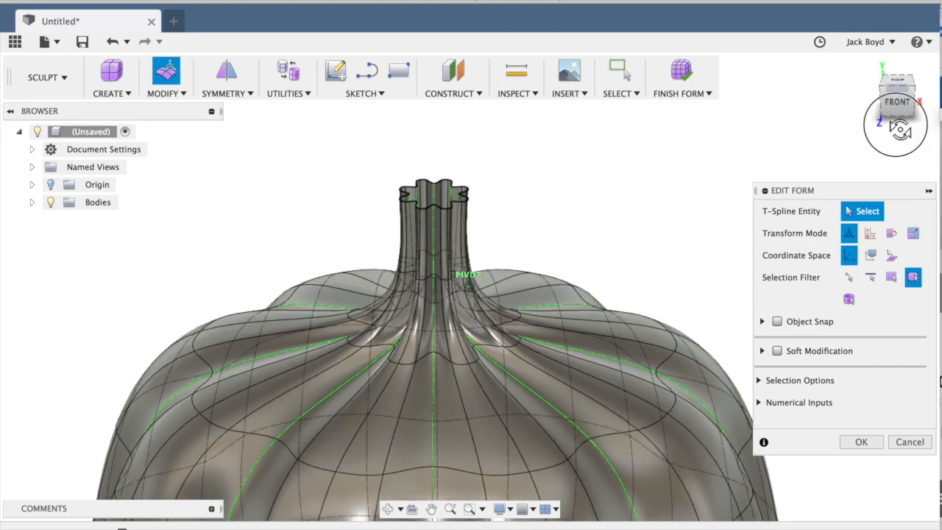
pyautogui.moveTo(353, 162); pyautogui.dragTo(505, 215)
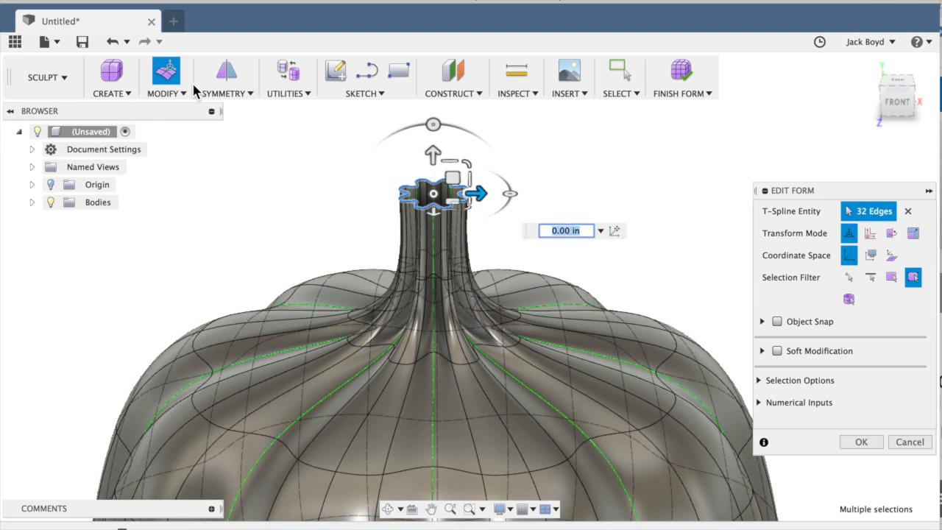
pyautogui.click(163, 94)
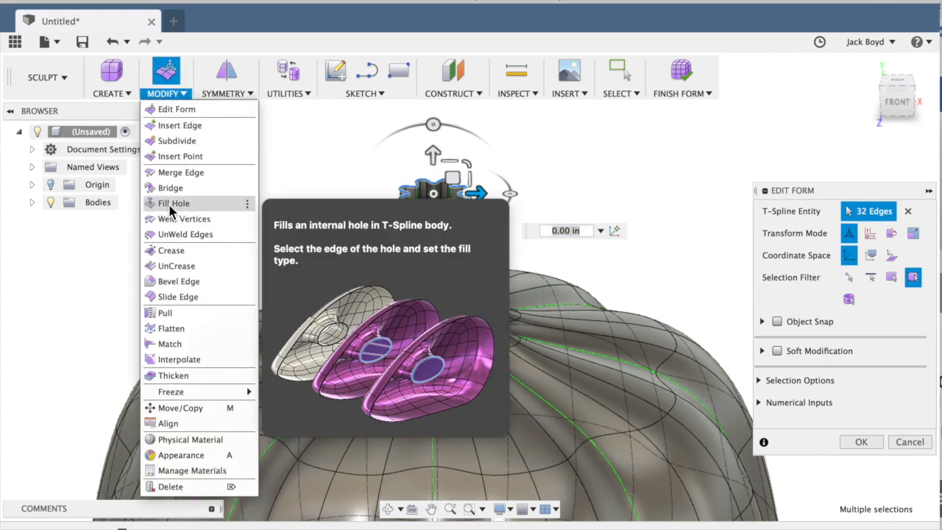
pyautogui.click(171, 205)
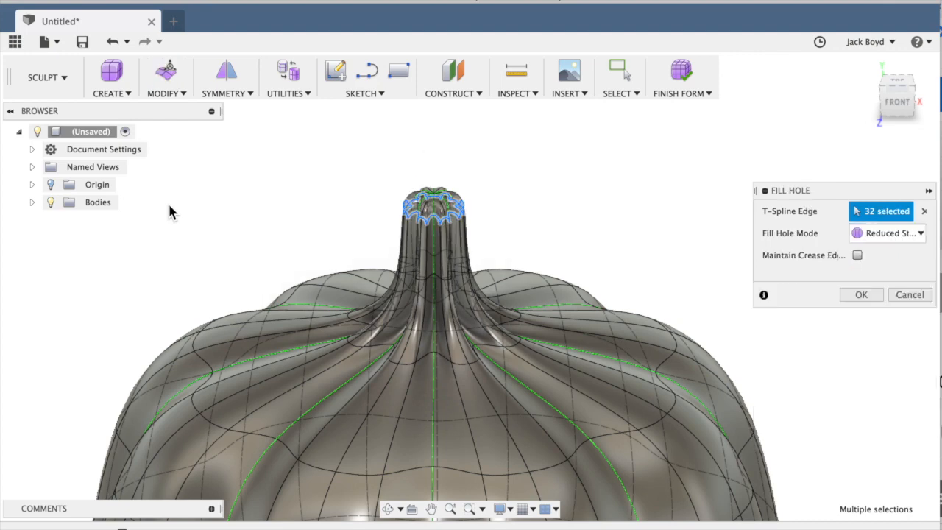
pyautogui.click(876, 234)
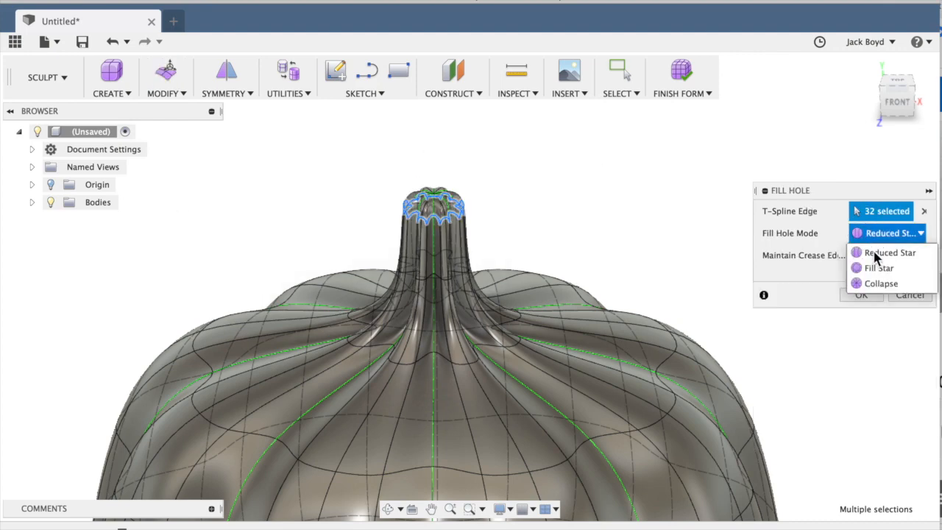
pyautogui.click(875, 269)
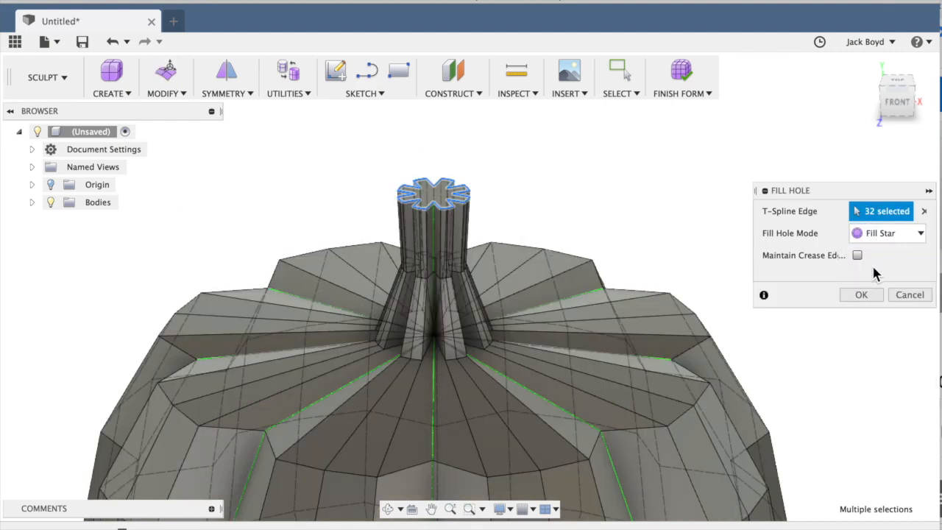
pyautogui.click(880, 234)
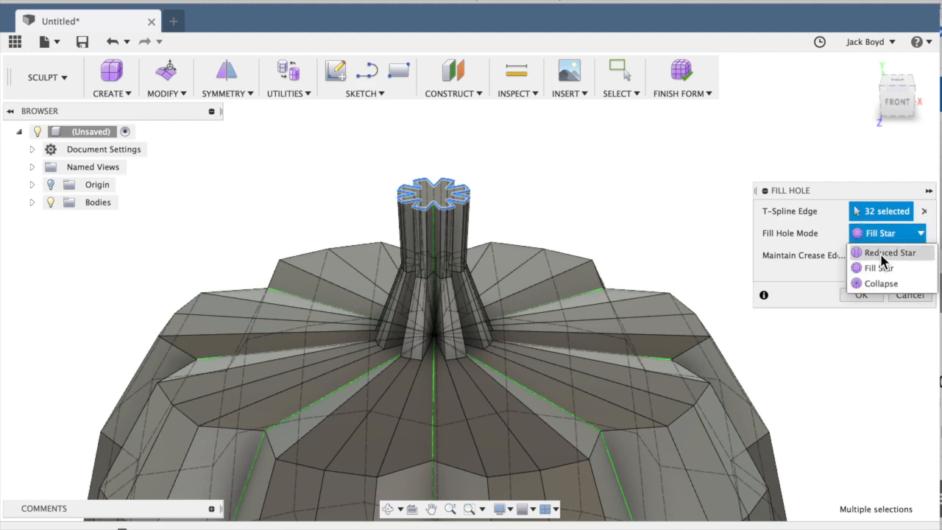
pyautogui.click(887, 253)
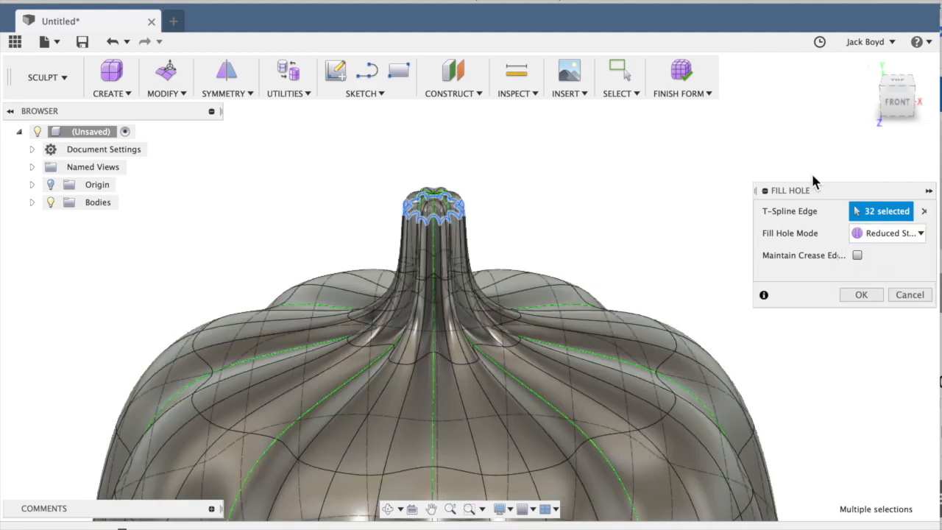
pyautogui.click(866, 294)
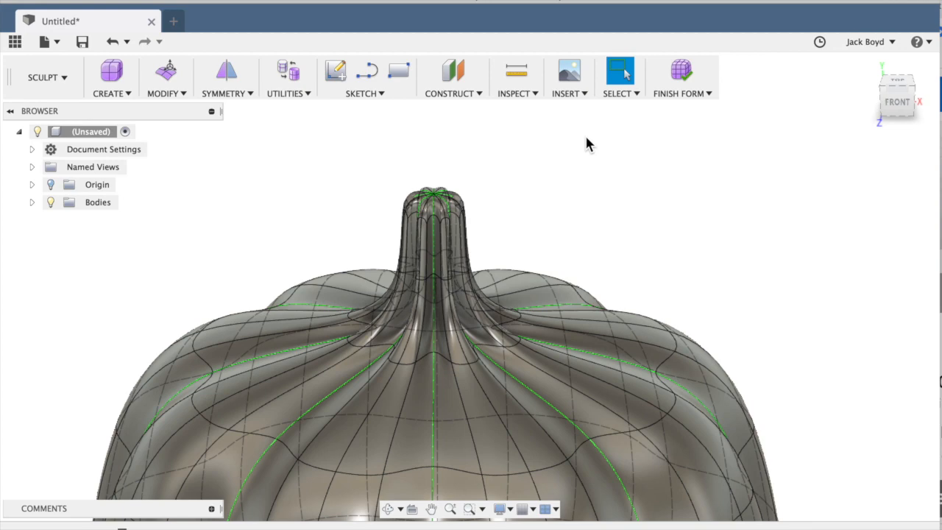
# - Clear the symmetry constraint from the whole pumpkin body
pyautogui.moveTo(897, 107); pyautogui.dragTo(896, 110)
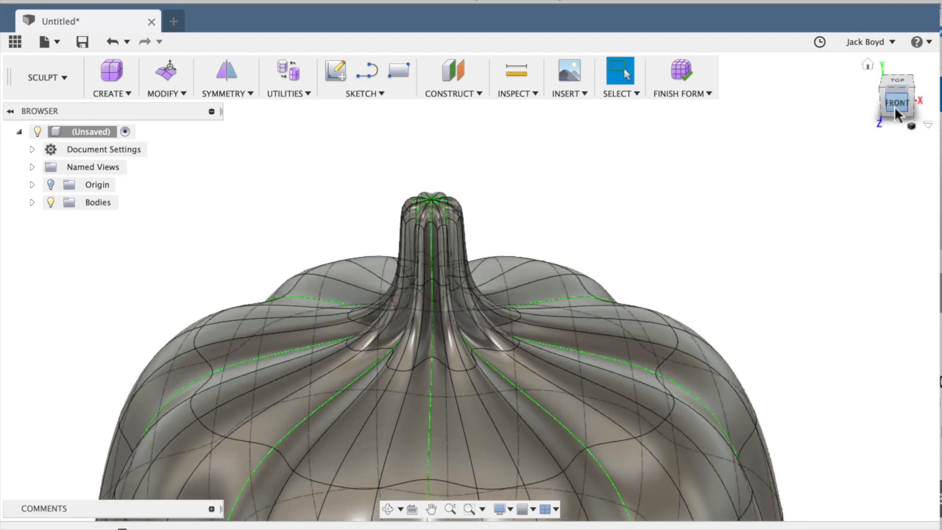
pyautogui.scroll(-5, 734, 286)
pyautogui.scroll(-5, 733, 285)
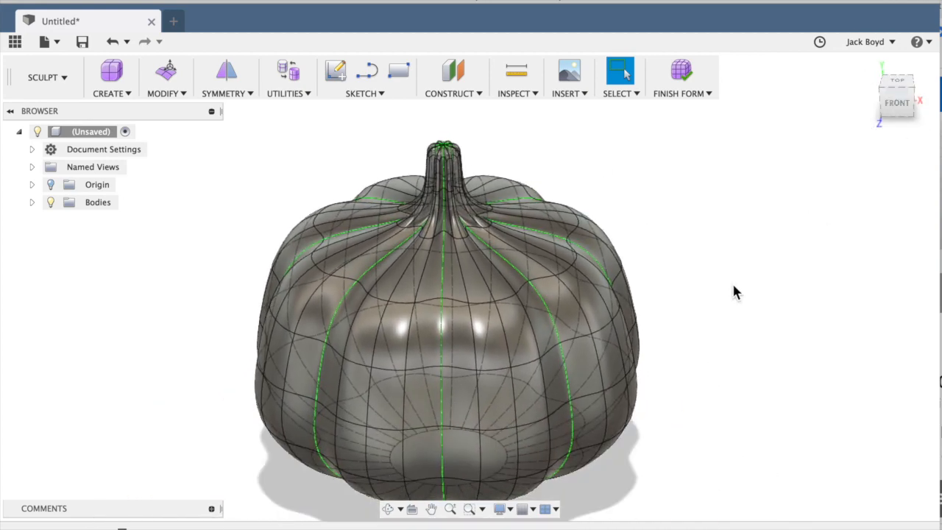
pyautogui.click(897, 110)
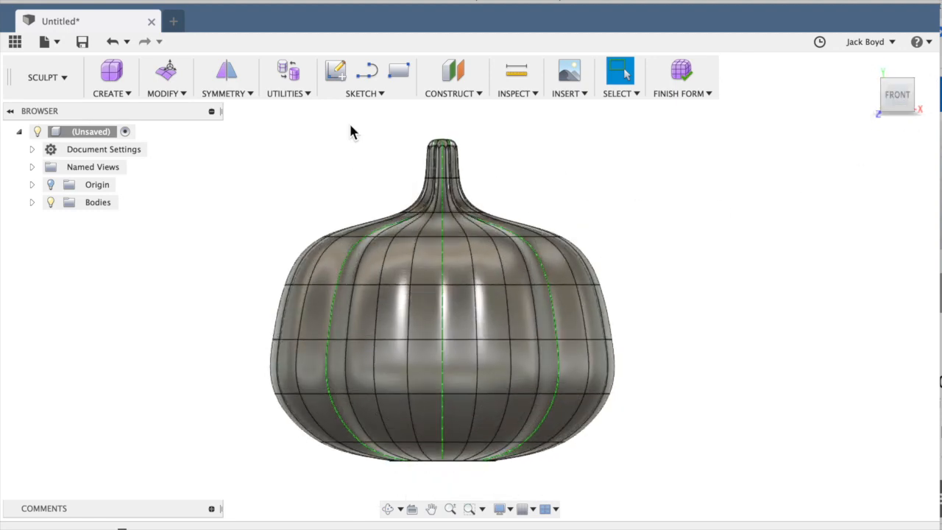
pyautogui.moveTo(350, 124); pyautogui.dragTo(553, 224)
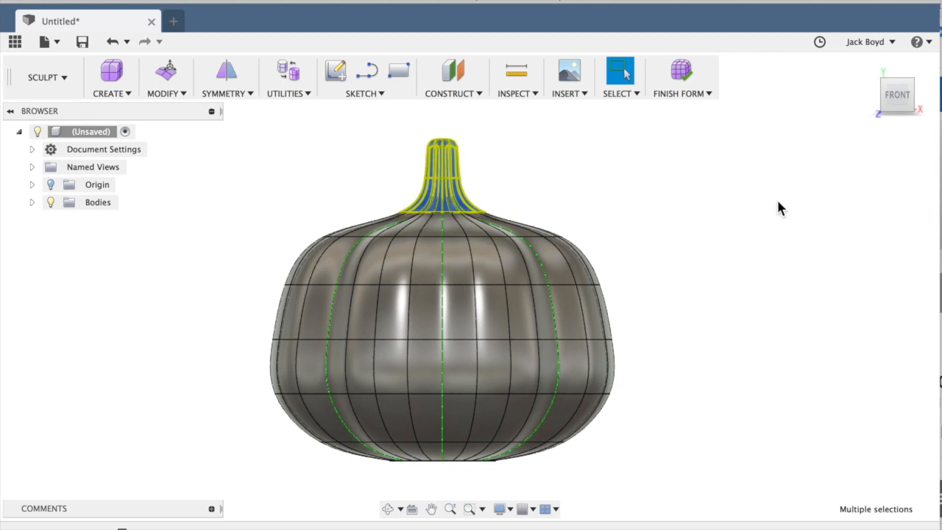
pyautogui.click(232, 95)
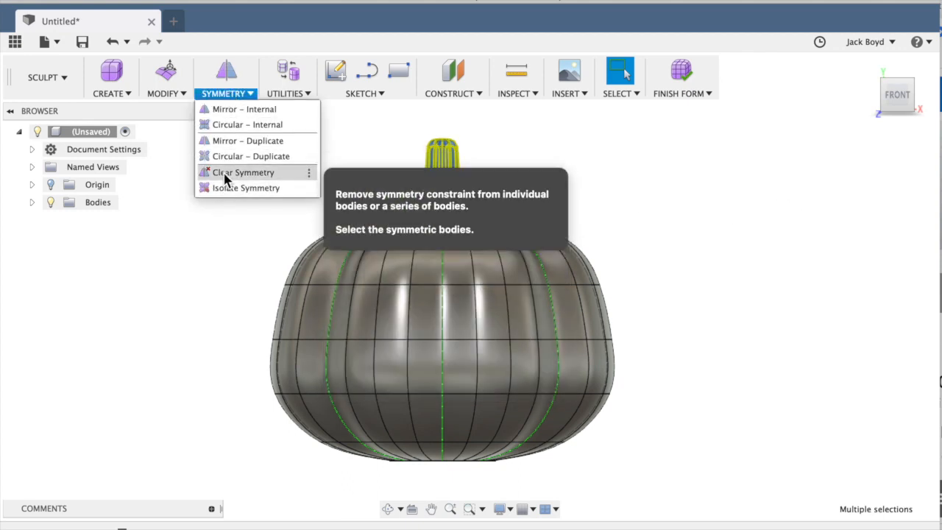
pyautogui.click(225, 174)
pyautogui.click(439, 270)
pyautogui.click(282, 128)
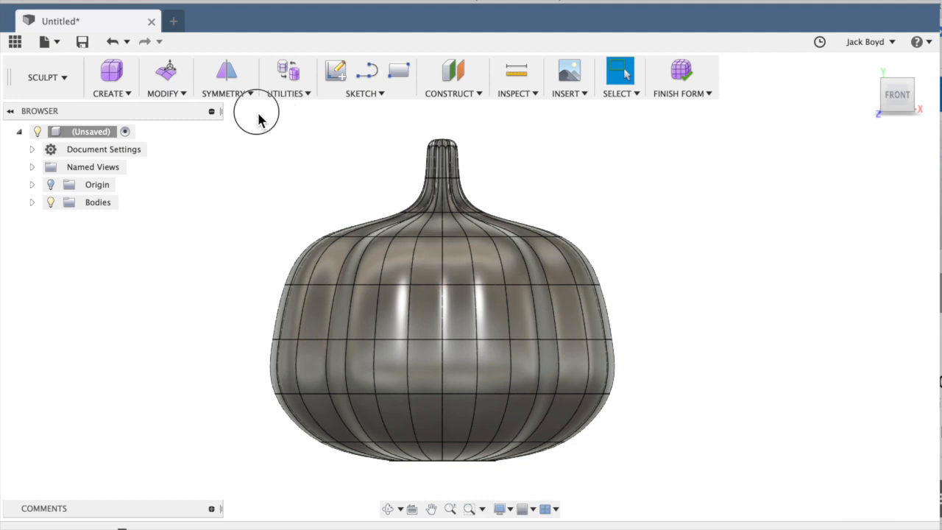
pyautogui.moveTo(258, 120); pyautogui.dragTo(672, 481)
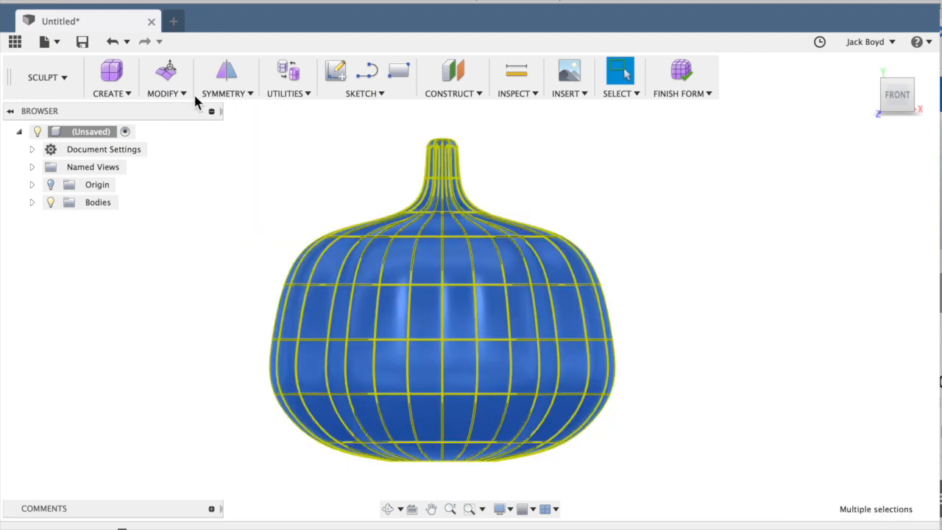
pyautogui.click(223, 94)
pyautogui.click(224, 174)
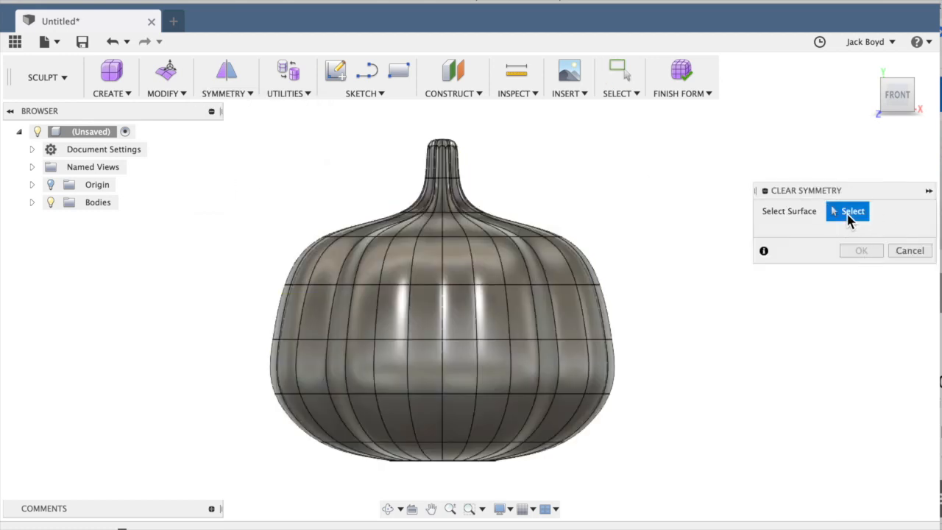
pyautogui.moveTo(235, 114); pyautogui.dragTo(703, 374)
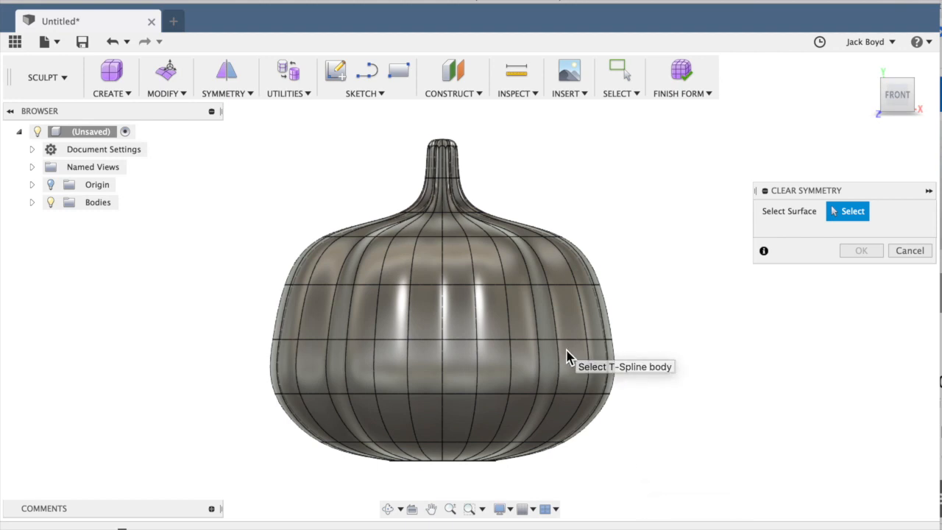
pyautogui.moveTo(232, 112); pyautogui.dragTo(520, 217)
pyautogui.click(855, 212)
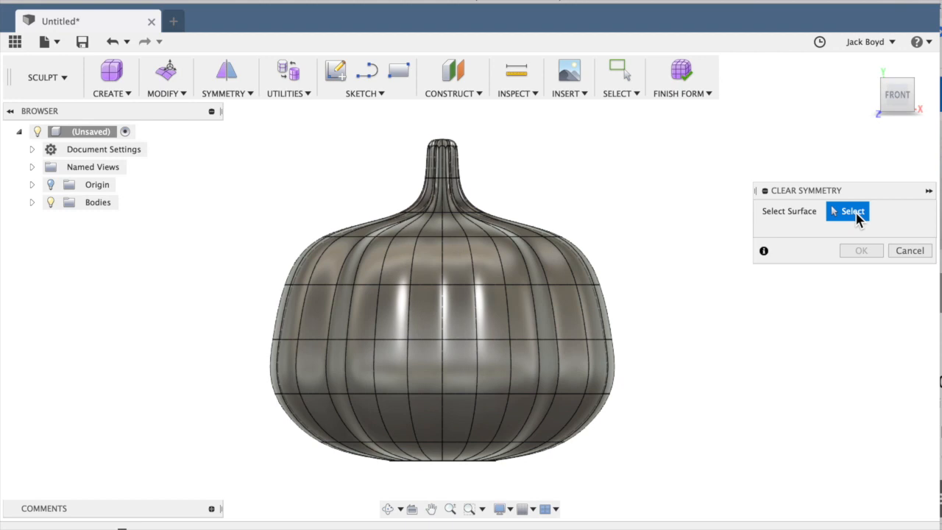
# - Rotate all the stem's faces, from its tip down to its flared base, by -20 degrees in the front view
pyautogui.press('1')
pyautogui.moveTo(370, 118); pyautogui.dragTo(518, 223)
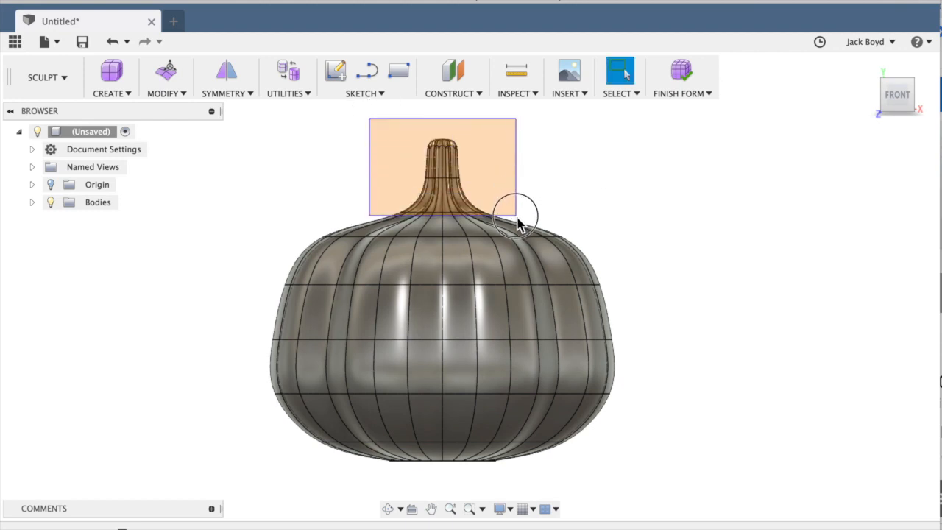
pyautogui.moveTo(518, 224); pyautogui.dragTo(519, 226)
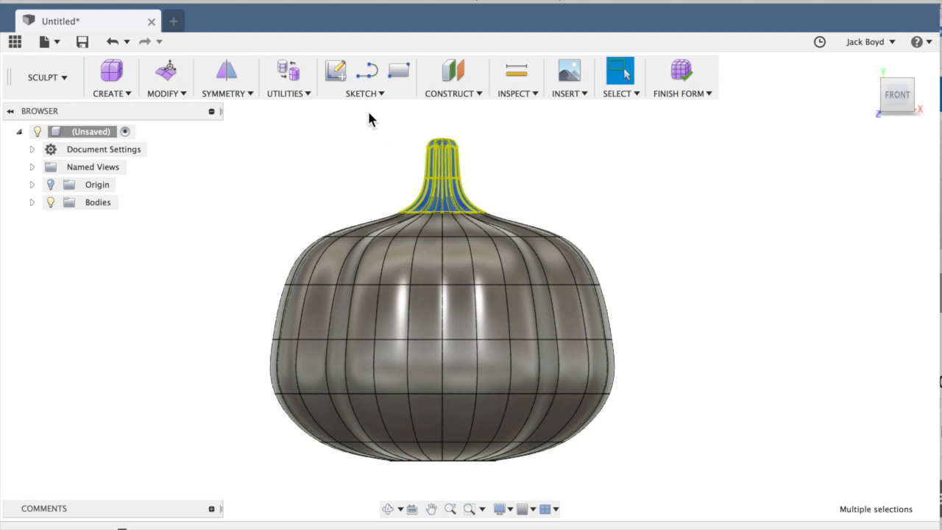
pyautogui.rightClick(434, 187)
pyautogui.click(480, 162)
pyautogui.scroll(5, 532, 160)
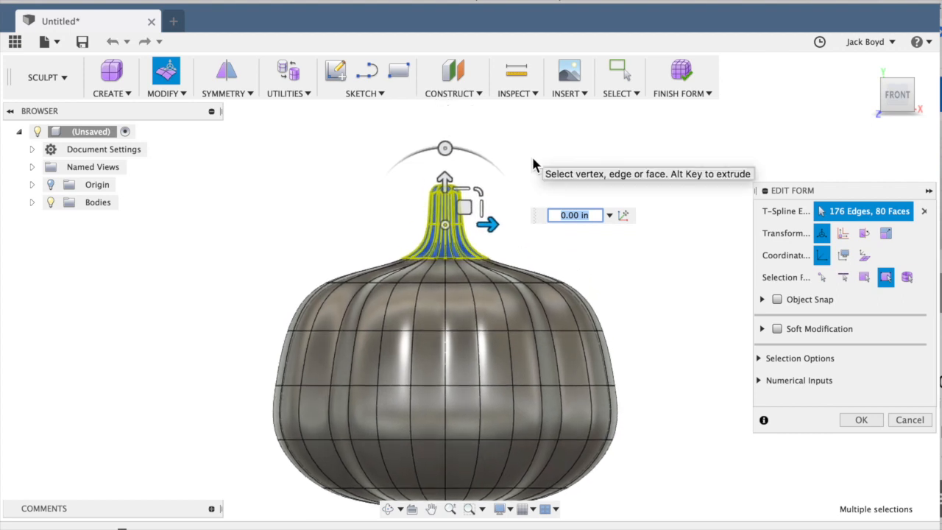
pyautogui.scroll(-3, 531, 160)
pyautogui.moveTo(436, 128); pyautogui.dragTo(461, 130)
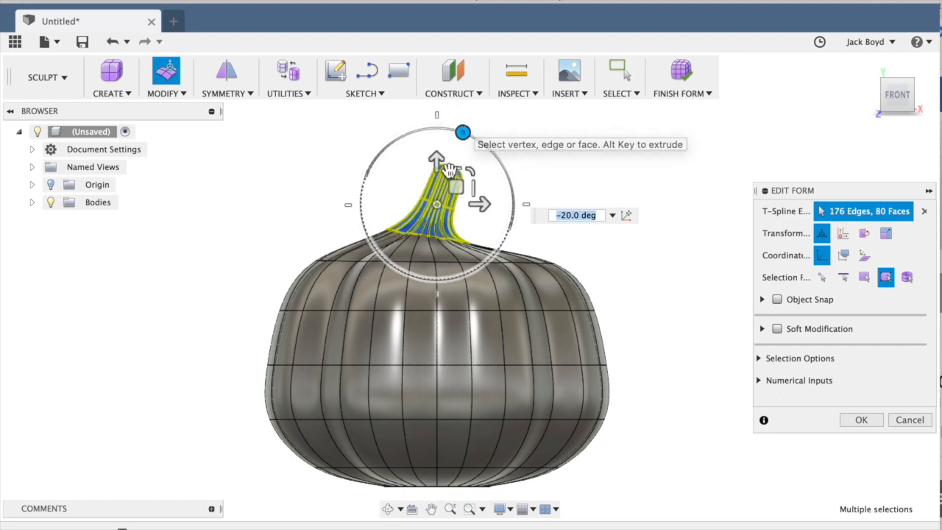
# - Shift the tilted stem in the front plane by 0.335 in horizontally and -0.05 in vertically
pyautogui.click(473, 197)
pyautogui.moveTo(473, 197)
pyautogui.mouseDown()
pyautogui.moveTo(484, 197)
pyautogui.moveTo(473, 193)
pyautogui.mouseUp()
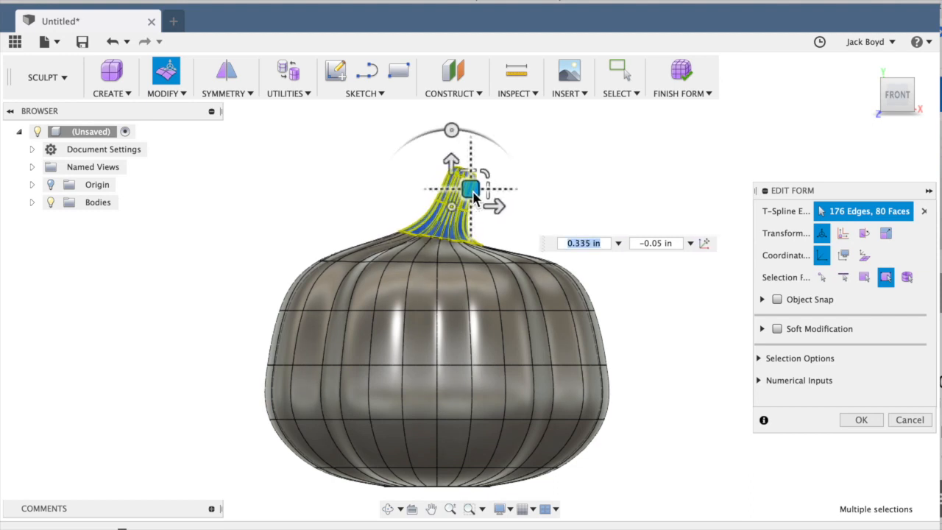
pyautogui.click(301, 192)
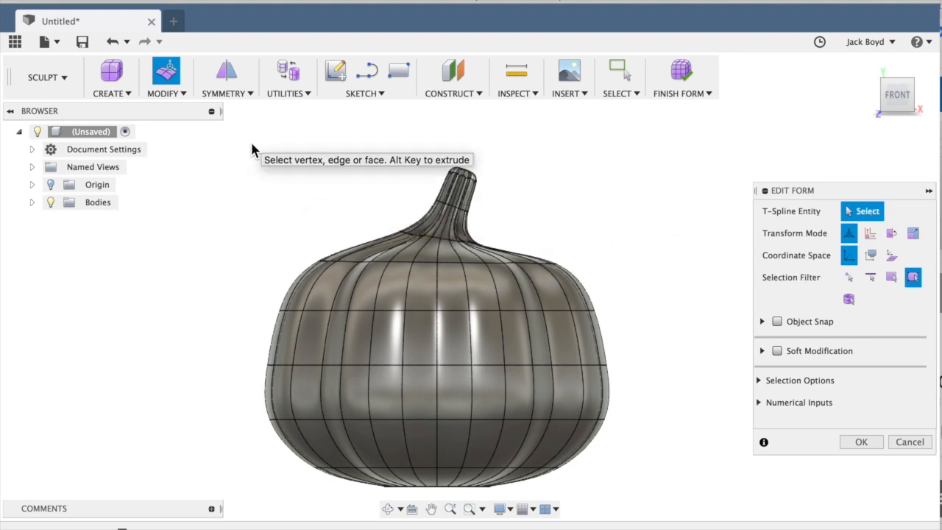
# - Tilt the stem and the top band of shoulder faces by -10 degrees and shift them 0.335 in horizontally and 0.05 in vertically
pyautogui.moveTo(251, 133); pyautogui.dragTo(602, 295)
pyautogui.moveTo(450, 178); pyautogui.dragTo(451, 164)
pyautogui.moveTo(447, 122); pyautogui.dragTo(464, 133)
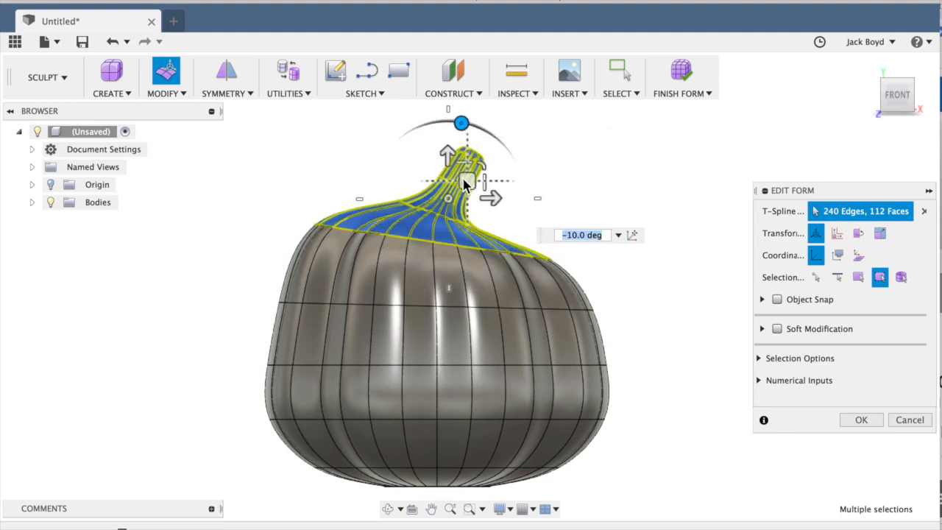
pyautogui.moveTo(471, 188)
pyautogui.mouseDown()
pyautogui.moveTo(487, 188)
pyautogui.moveTo(483, 180)
pyautogui.mouseUp()
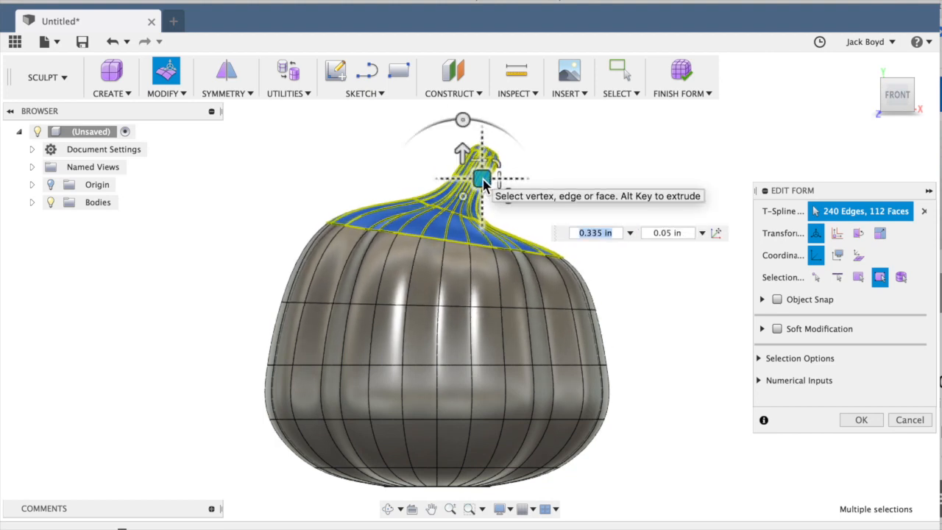
pyautogui.click(608, 161)
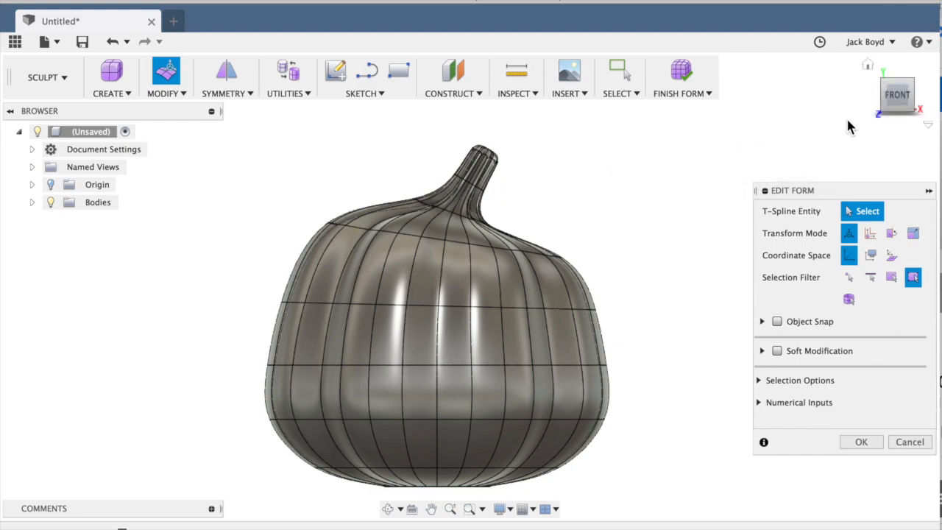
pyautogui.moveTo(880, 109)
pyautogui.mouseDown()
pyautogui.moveTo(824, 122)
pyautogui.moveTo(906, 81)
pyautogui.moveTo(927, 88)
pyautogui.moveTo(846, 111)
pyautogui.moveTo(894, 99)
pyautogui.moveTo(898, 109)
pyautogui.mouseUp()
pyautogui.click(897, 107)
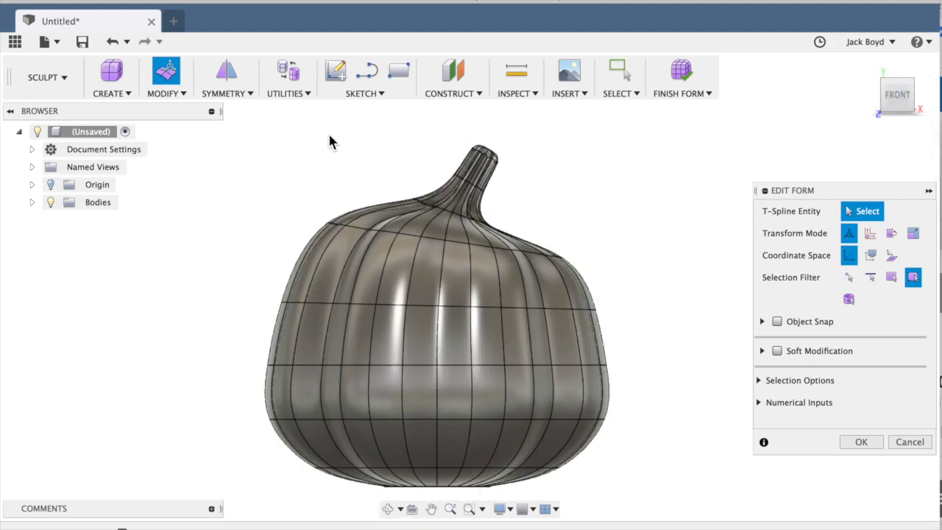
pyautogui.moveTo(325, 128); pyautogui.dragTo(412, 153)
pyautogui.moveTo(548, 226); pyautogui.dragTo(259, 137)
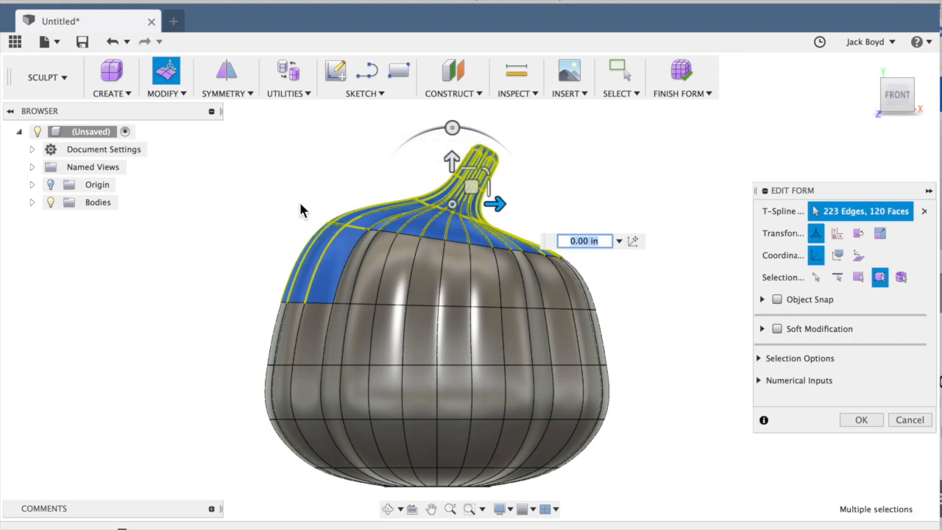
pyautogui.click(397, 172)
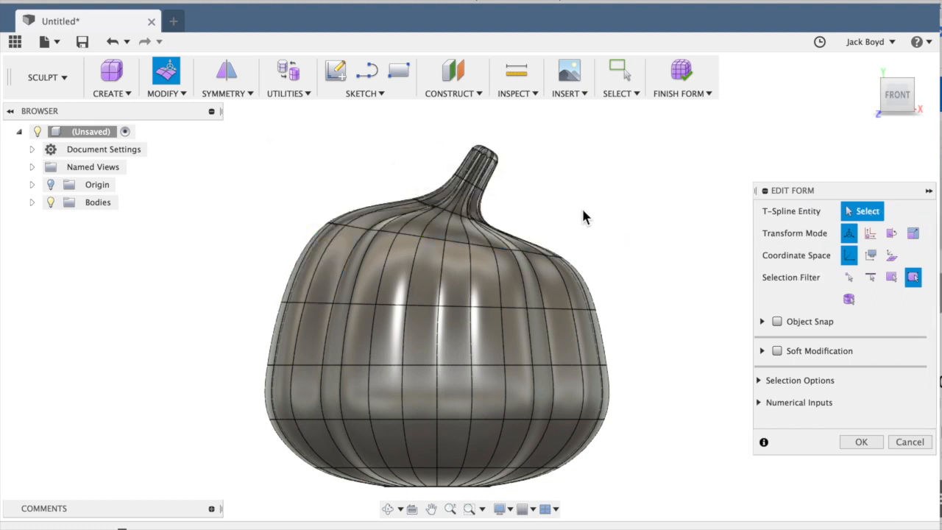
# - Rotate the stem together with the top band of shoulder faces by 5.0 degrees in the front view
pyautogui.moveTo(520, 246); pyautogui.dragTo(392, 131)
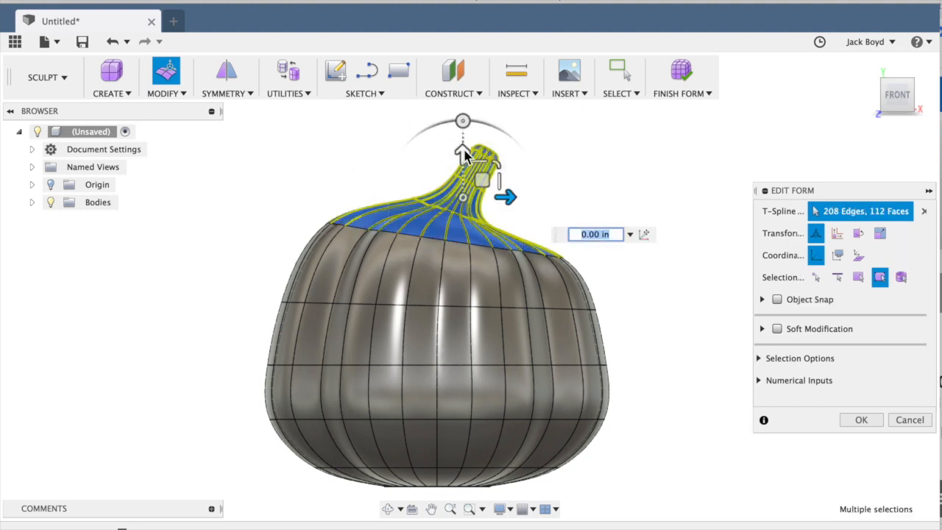
pyautogui.moveTo(465, 127)
pyautogui.mouseDown()
pyautogui.moveTo(452, 126)
pyautogui.moveTo(460, 129)
pyautogui.mouseUp()
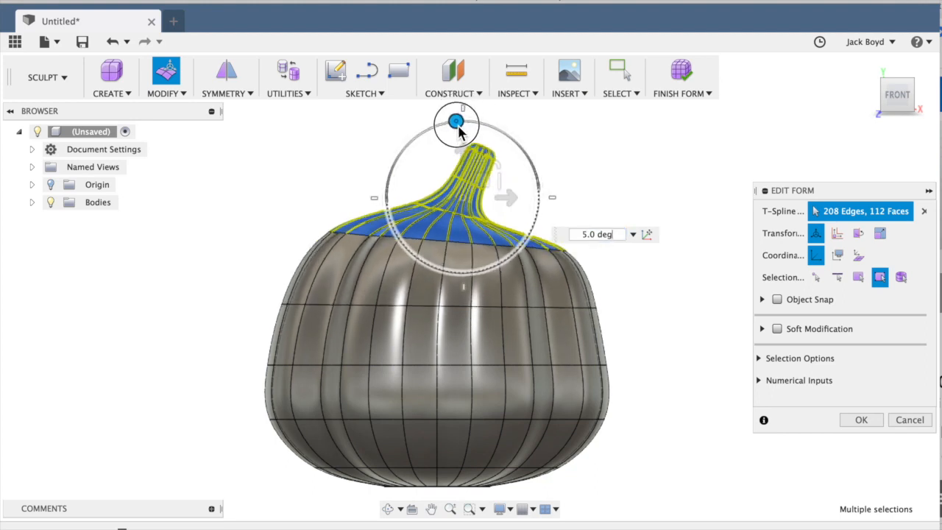
pyautogui.click(660, 186)
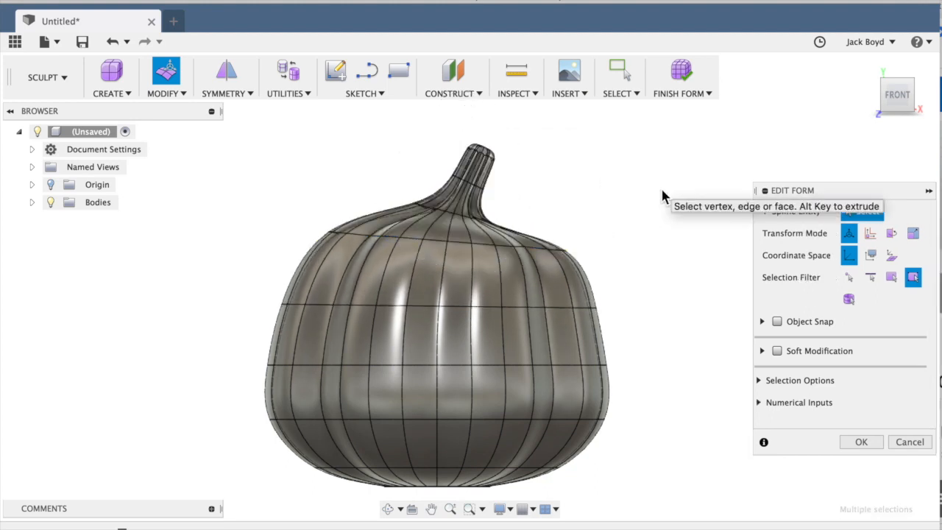
# - Finish the form edit, start saving the design, and create a new project named Pumpkin Carving Project
pyautogui.click(860, 442)
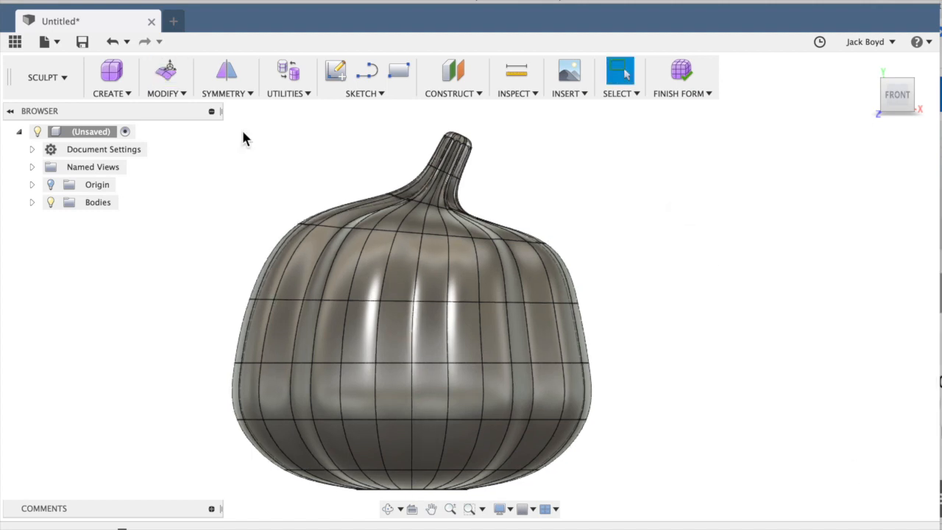
pyautogui.click(81, 42)
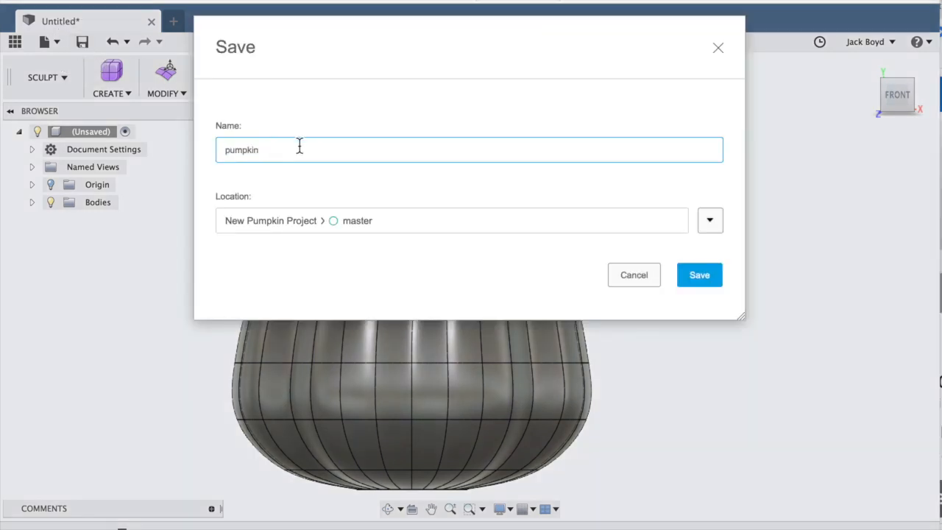
pyautogui.click(711, 221)
pyautogui.click(270, 515)
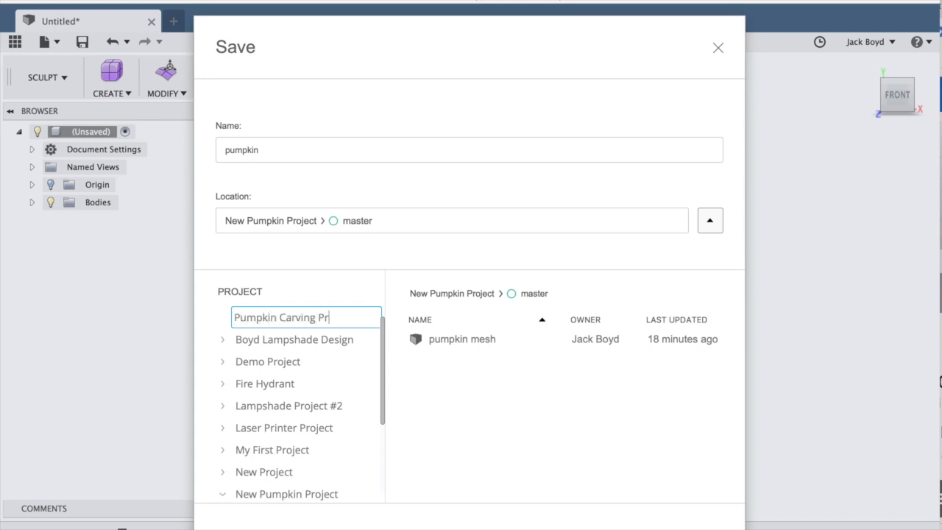
pyautogui.press('Return')
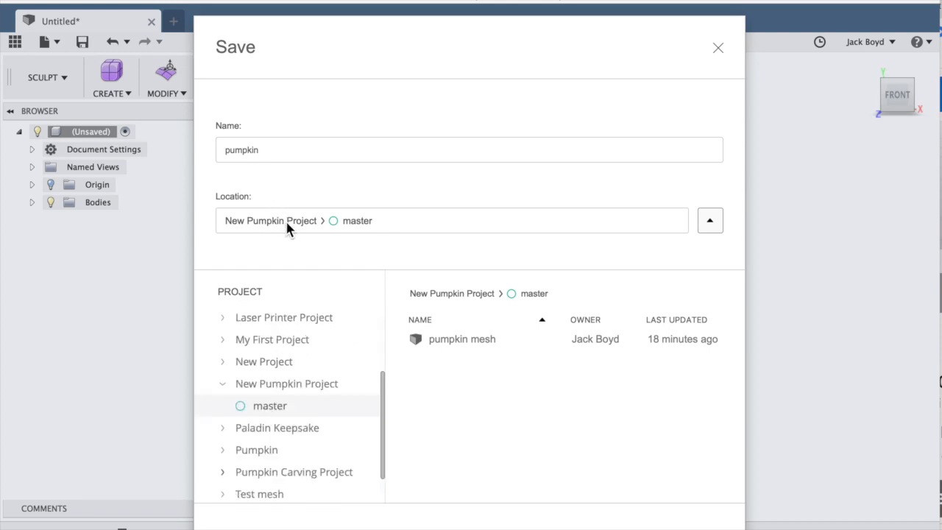
# - Save the design under the name pumpkin in the master branch of Pumpkin Carving Project
pyautogui.click(711, 228)
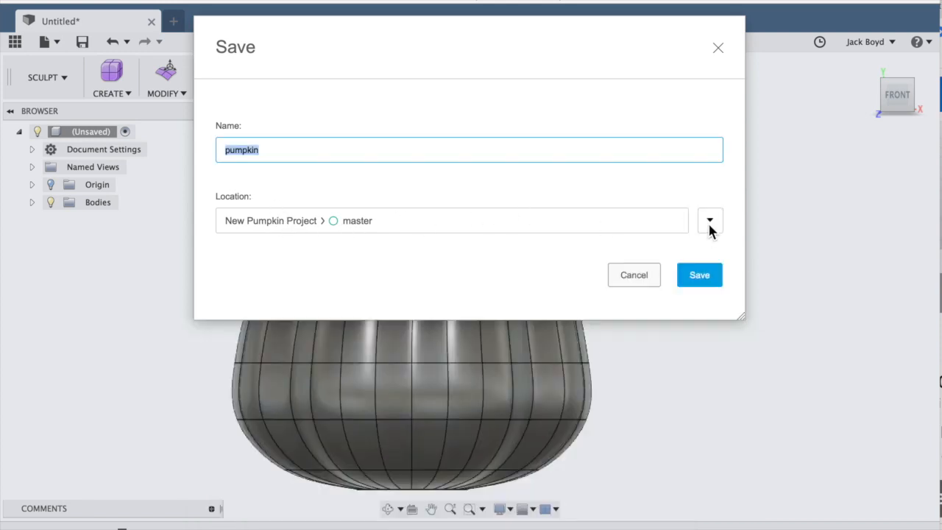
pyautogui.click(710, 221)
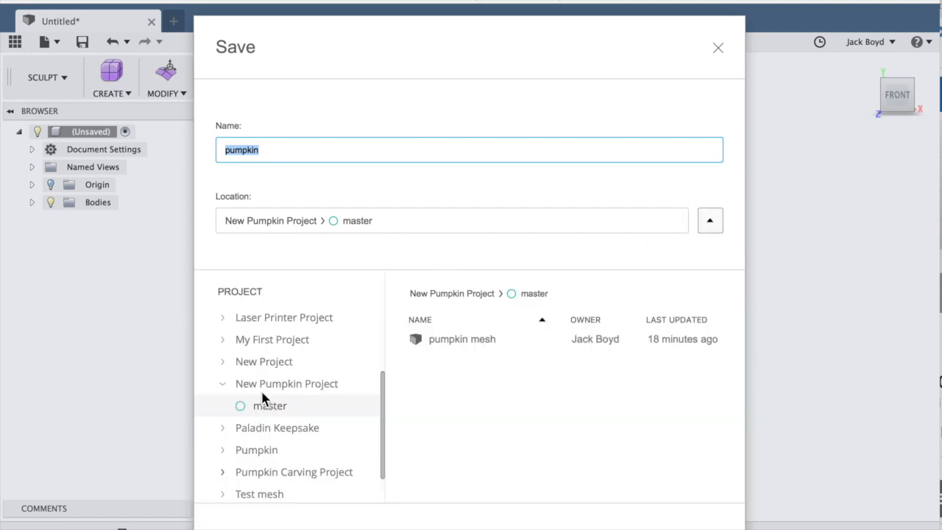
pyautogui.click(264, 478)
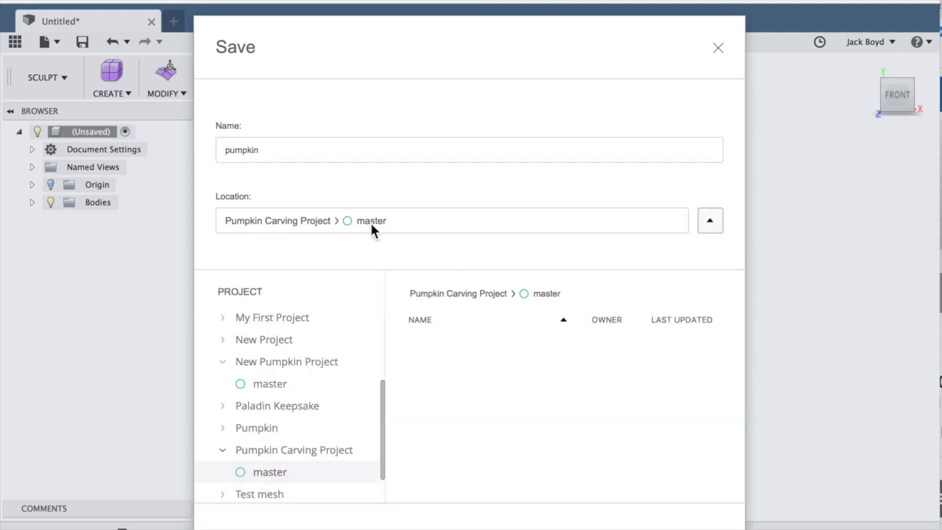
pyautogui.click(267, 149)
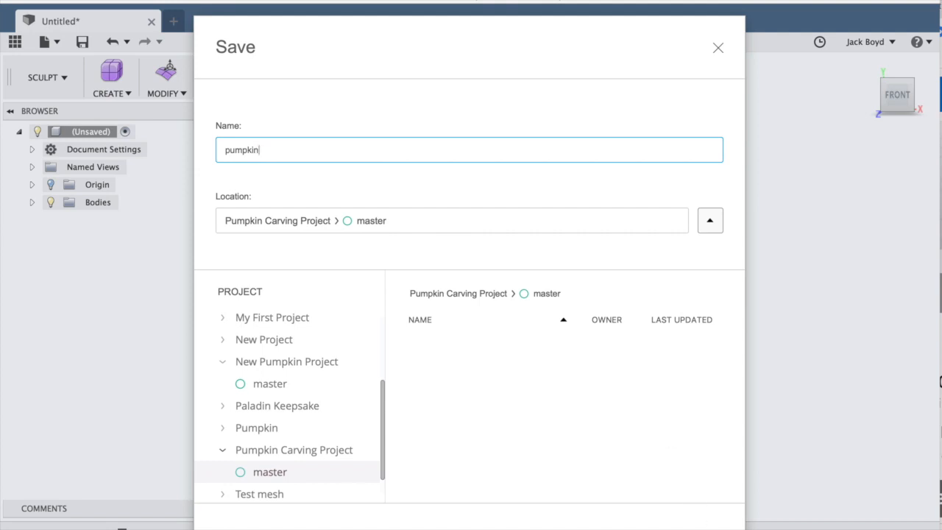
pyautogui.press('Return')
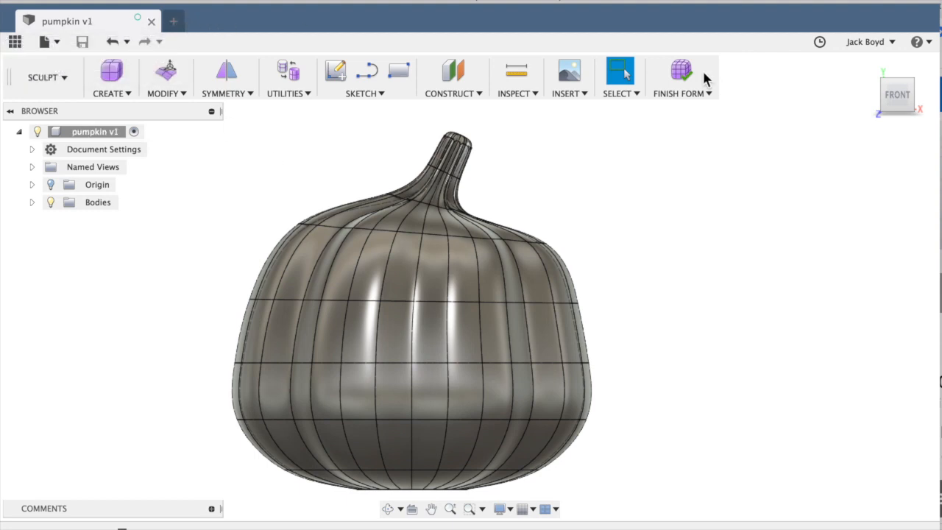
# - Finish the form to return to the Model workspace and save a copy as "pumpkin v1 mesh" in Pumpkin Carving Project
pyautogui.click(691, 92)
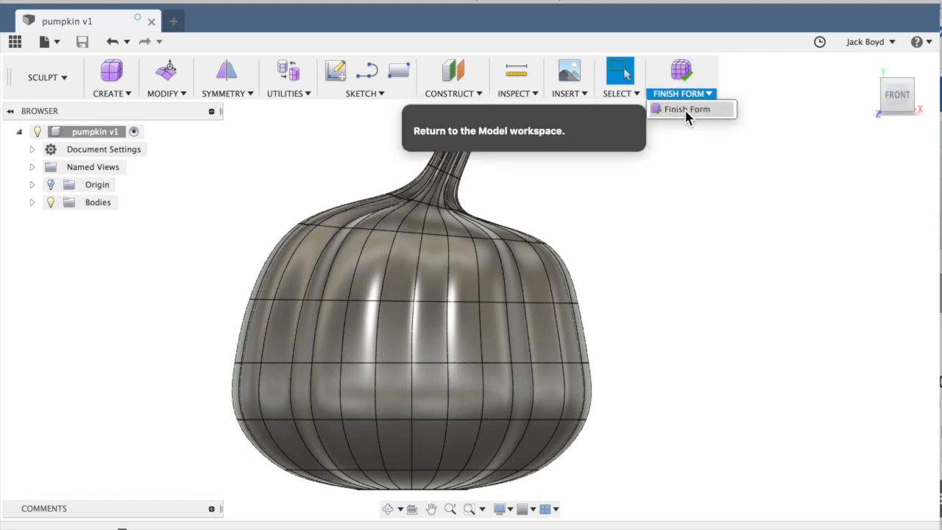
pyautogui.click(686, 110)
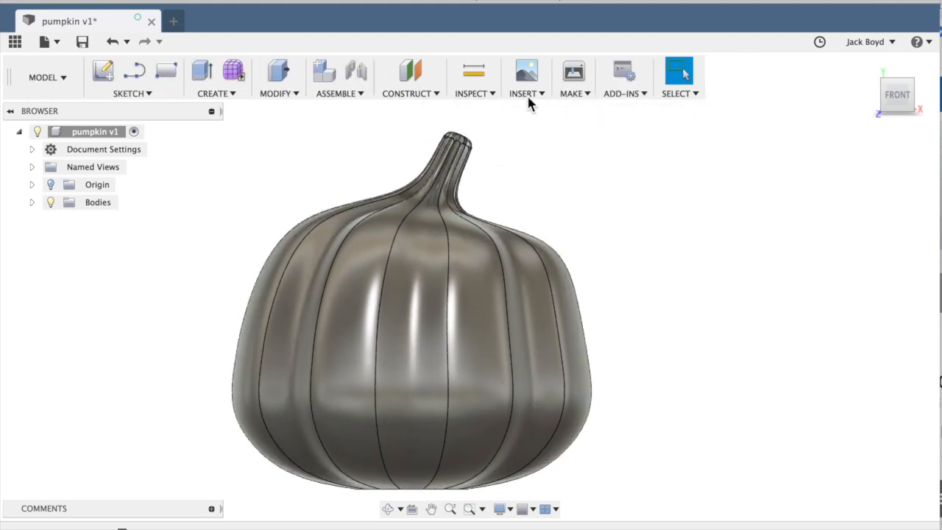
pyautogui.click(131, 2)
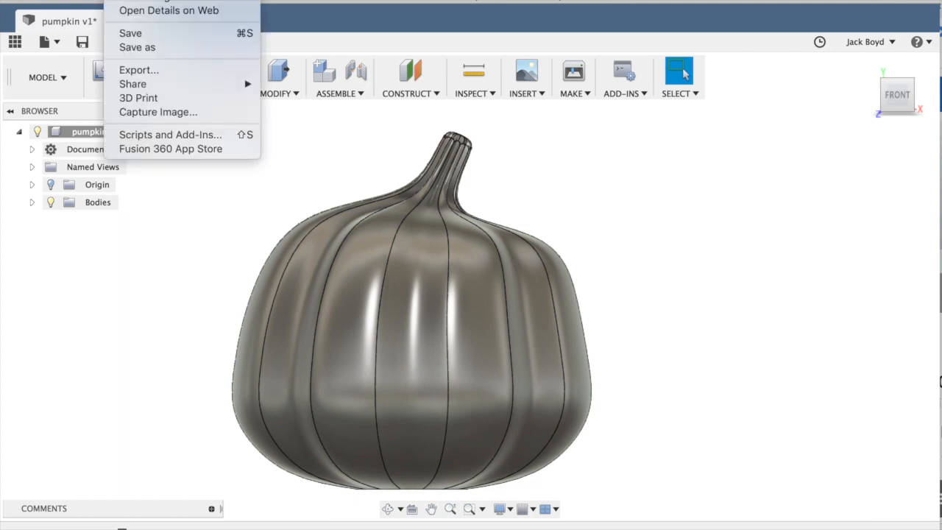
pyautogui.click(127, 48)
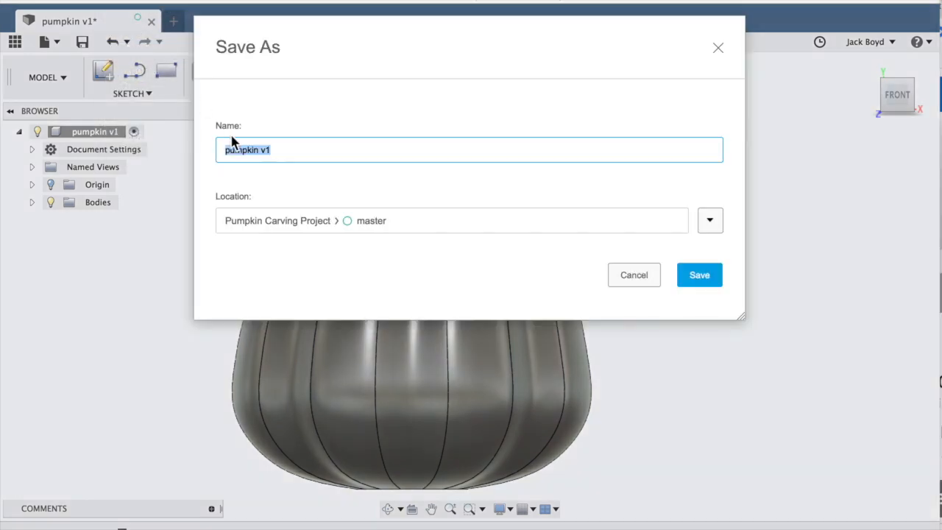
pyautogui.click(296, 154)
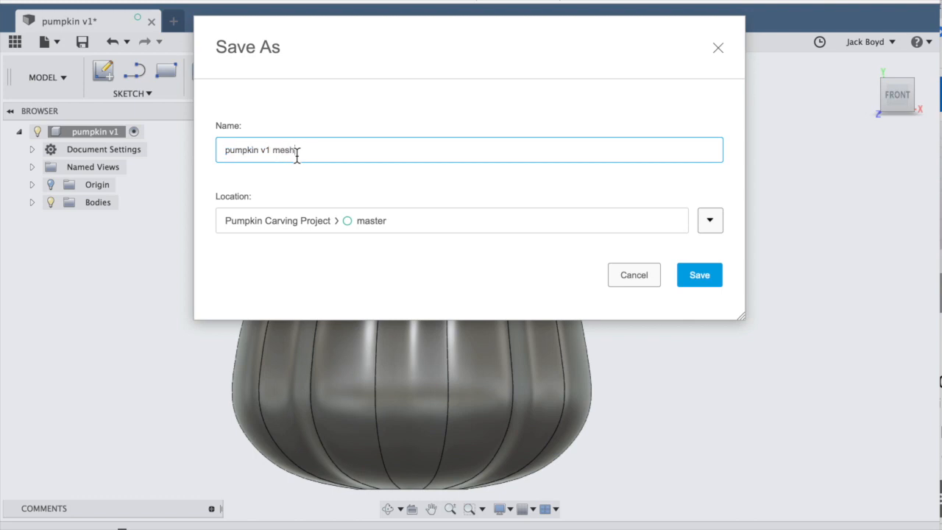
pyautogui.click(699, 277)
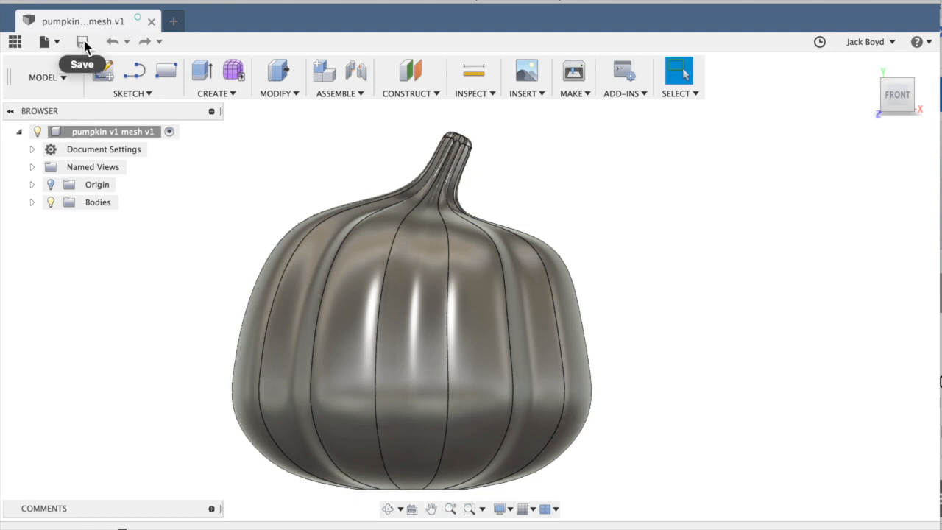
# - Save another copy of the design as "pumpkin v1 model" in the same project
pyautogui.click(44, 42)
pyautogui.click(69, 156)
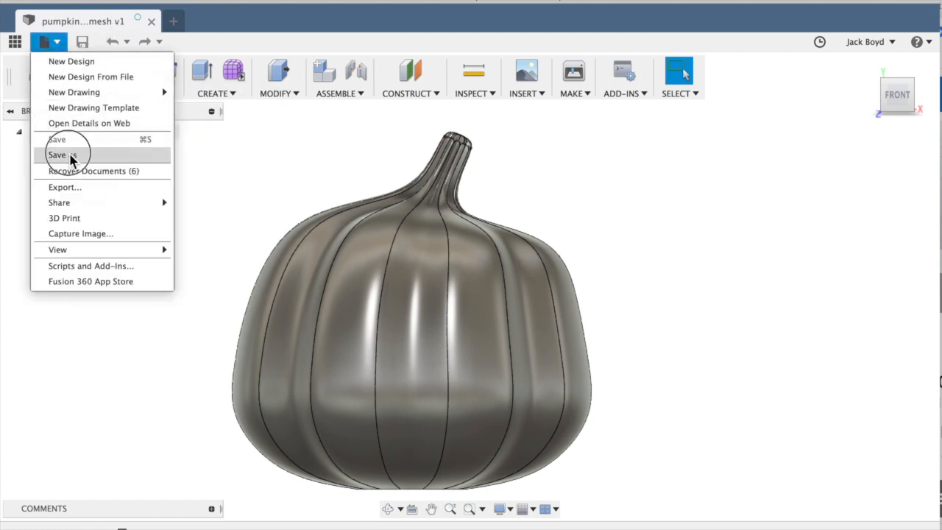
pyautogui.moveTo(273, 149); pyautogui.dragTo(361, 156)
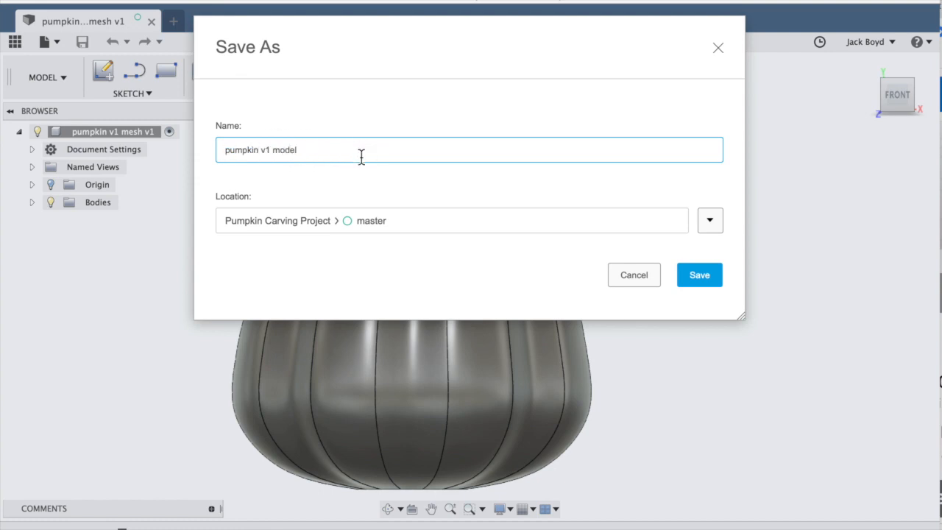
pyautogui.click(701, 276)
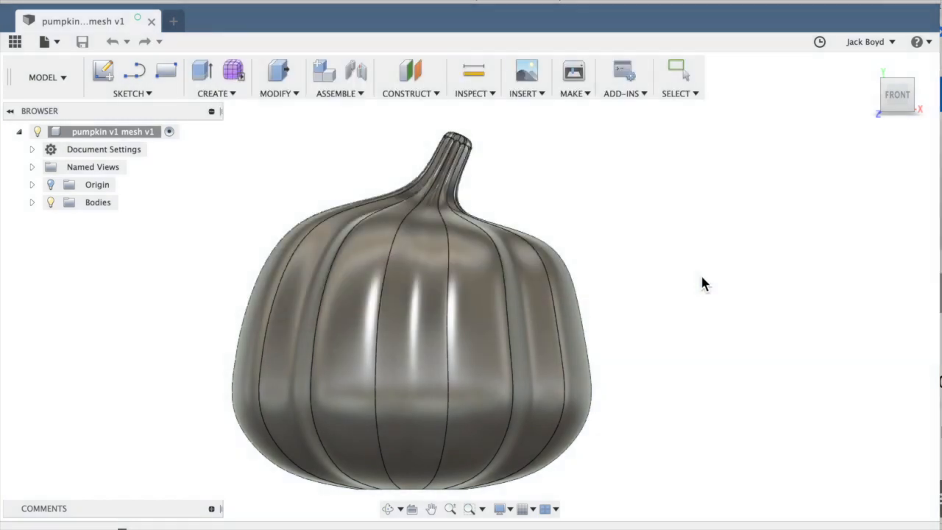
# - Create a construction plane offset 5.70 in upward from the XZ origin plane, through the pumpkin just below the stem's base
pyautogui.click(429, 95)
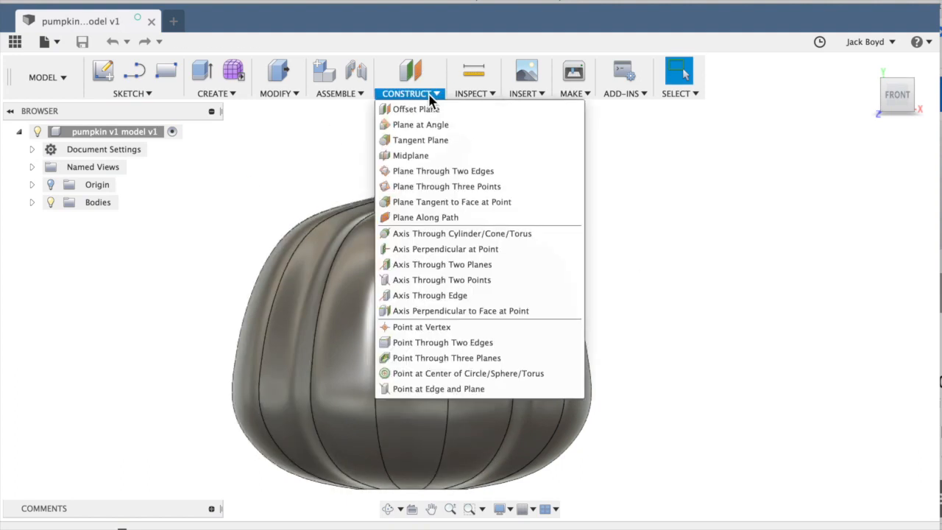
pyautogui.click(422, 110)
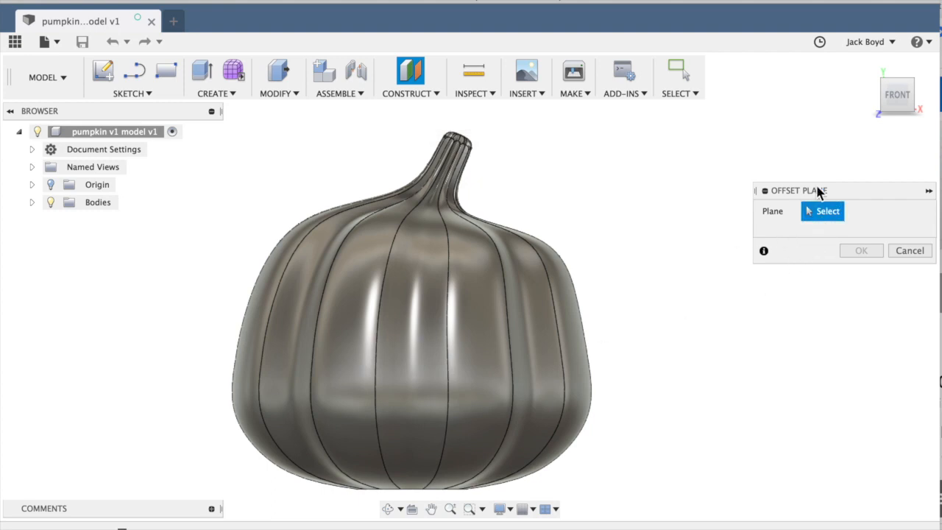
pyautogui.moveTo(896, 96); pyautogui.dragTo(894, 122)
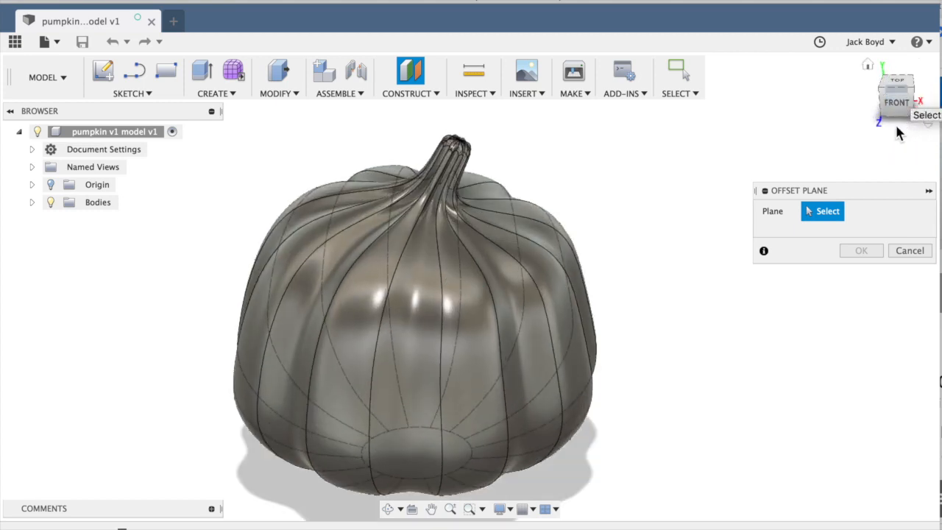
pyautogui.click(32, 185)
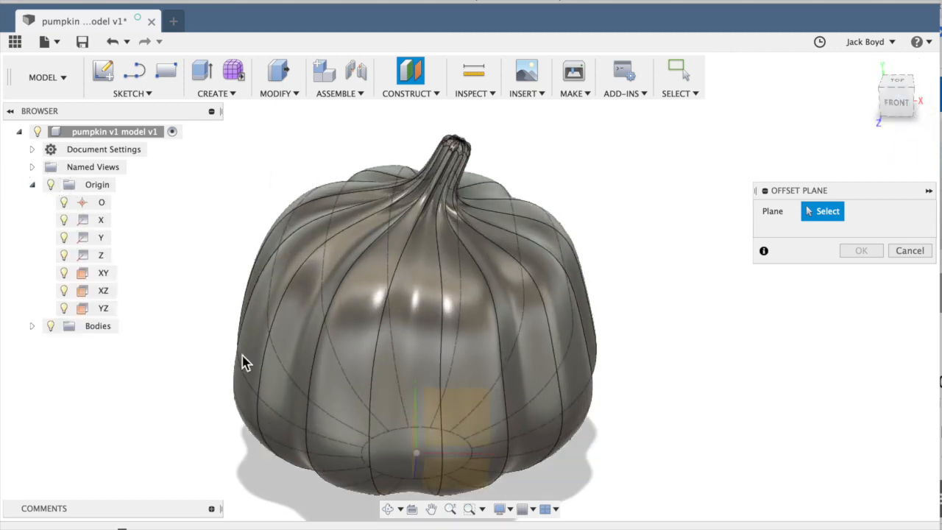
pyautogui.click(464, 479)
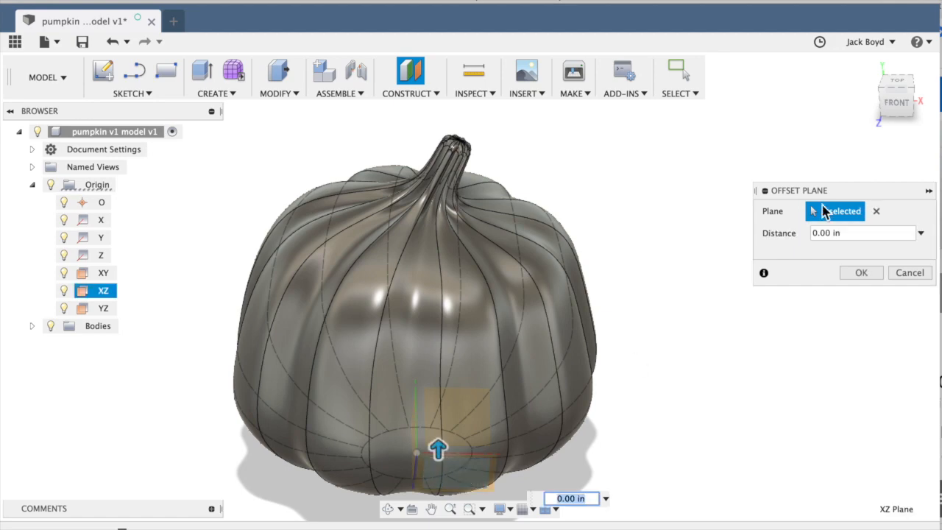
pyautogui.click(895, 102)
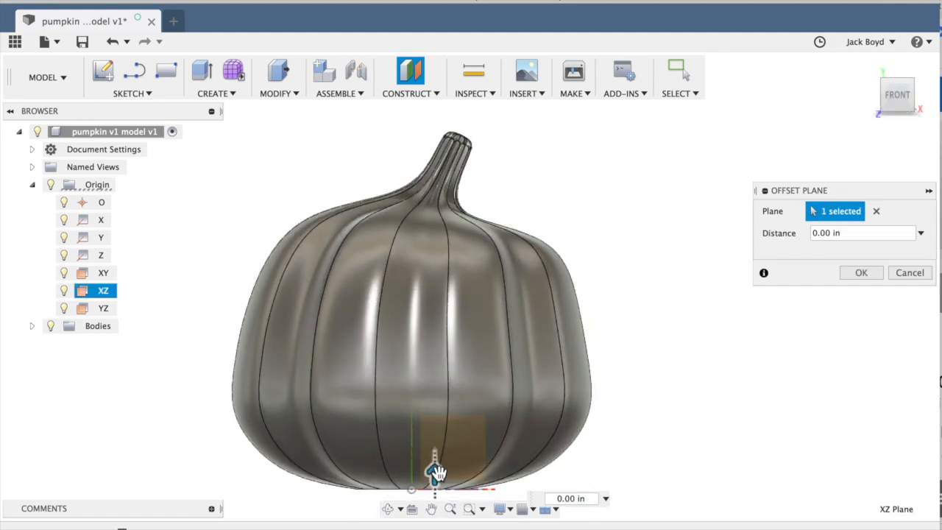
pyautogui.moveTo(436, 471); pyautogui.dragTo(452, 218)
pyautogui.scroll(4, 603, 243)
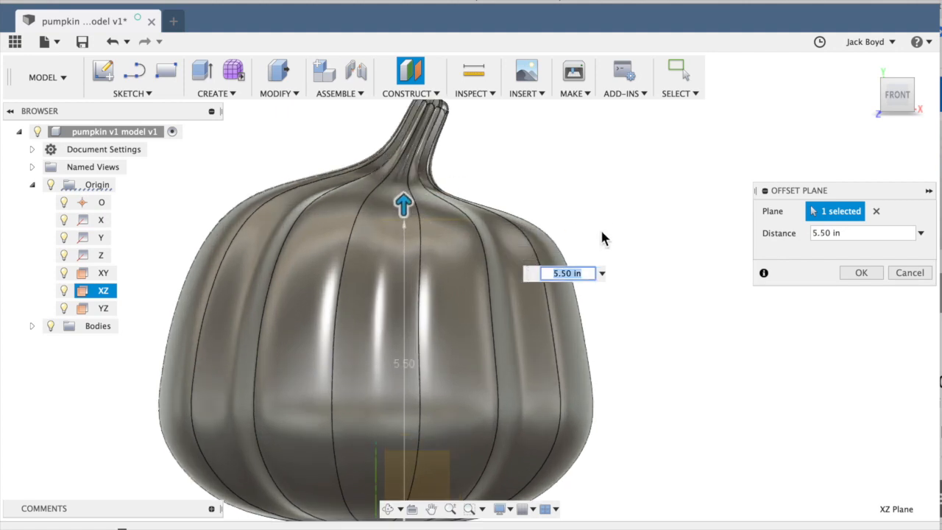
pyautogui.moveTo(394, 204)
pyautogui.mouseDown()
pyautogui.moveTo(398, 190)
pyautogui.moveTo(395, 197)
pyautogui.mouseUp()
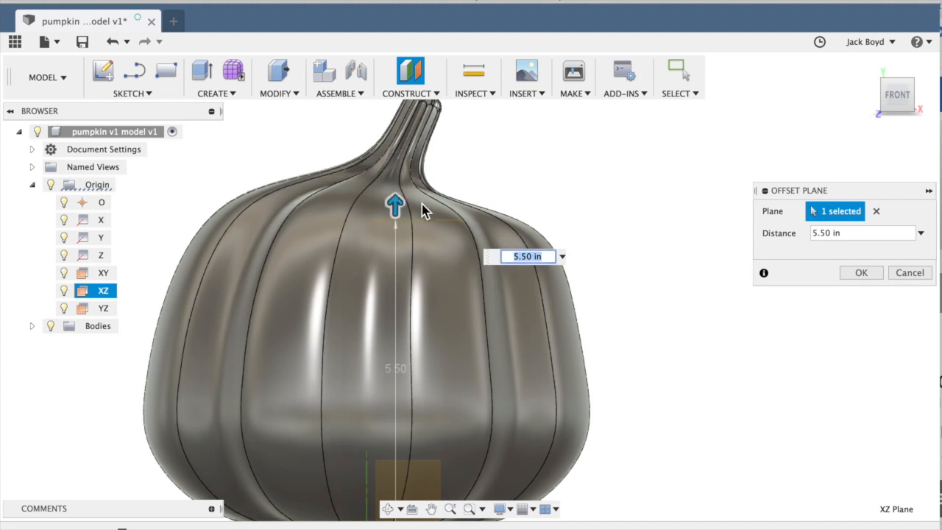
pyautogui.scroll(2, 424, 211)
pyautogui.moveTo(374, 185); pyautogui.dragTo(377, 171)
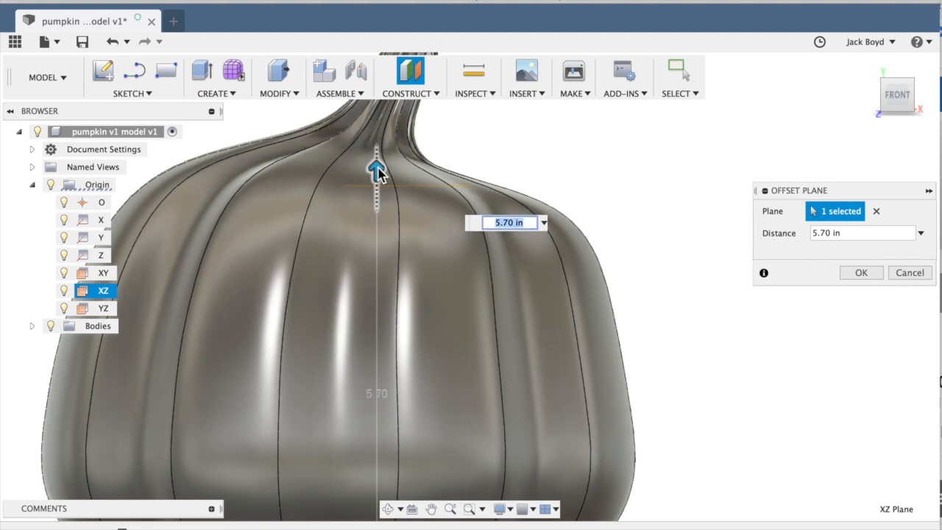
pyautogui.click(861, 274)
# - Split the pumpkin body into a lid and a lower shell, using the offset construction plane as the splitting tool
pyautogui.moveTo(899, 103)
pyautogui.mouseDown()
pyautogui.moveTo(896, 131)
pyautogui.moveTo(899, 119)
pyautogui.mouseUp()
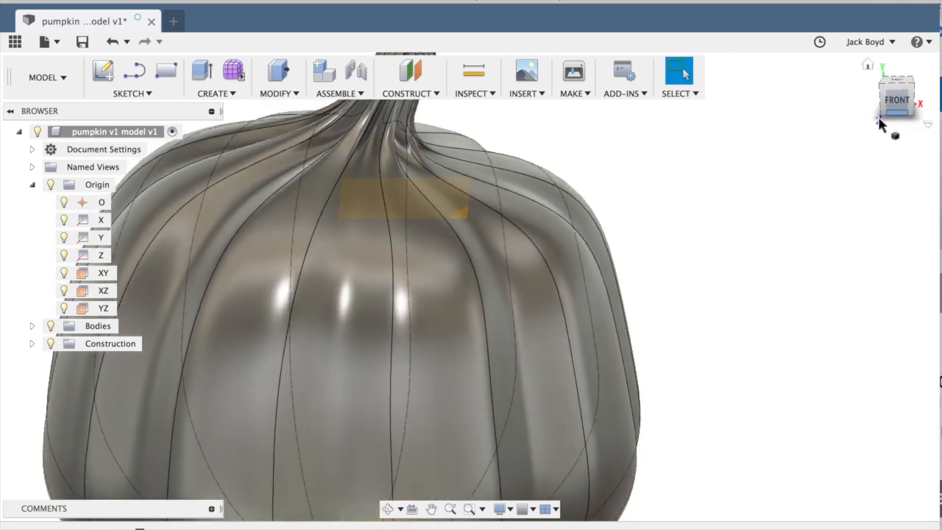
pyautogui.click(215, 93)
pyautogui.click(277, 93)
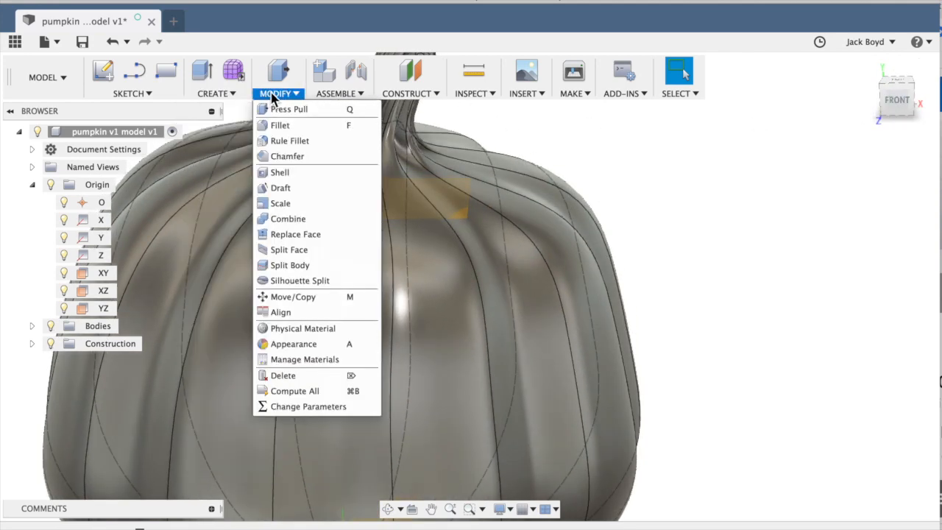
pyautogui.click(288, 265)
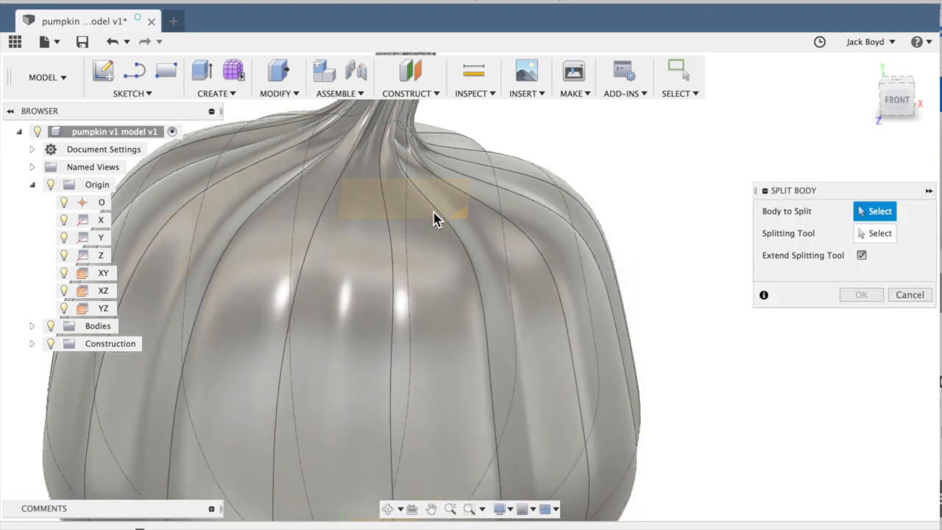
pyautogui.click(450, 162)
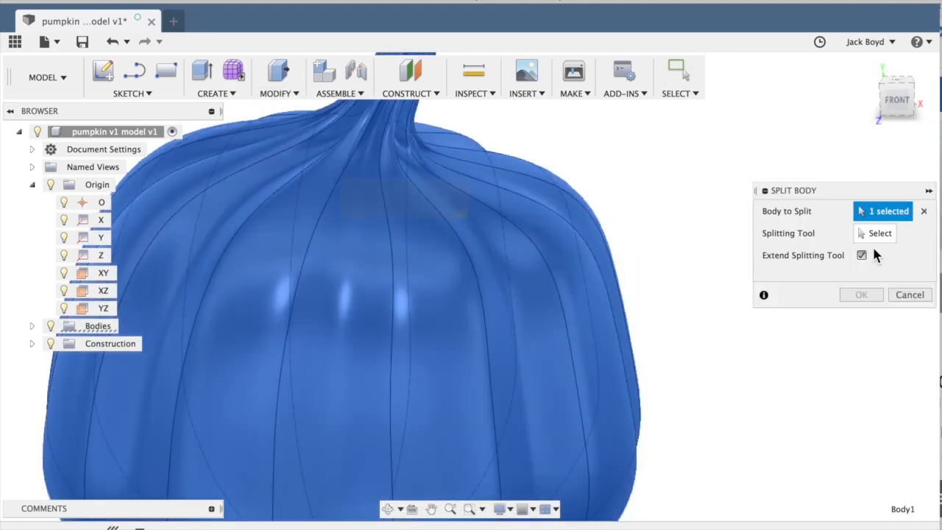
pyautogui.click(878, 234)
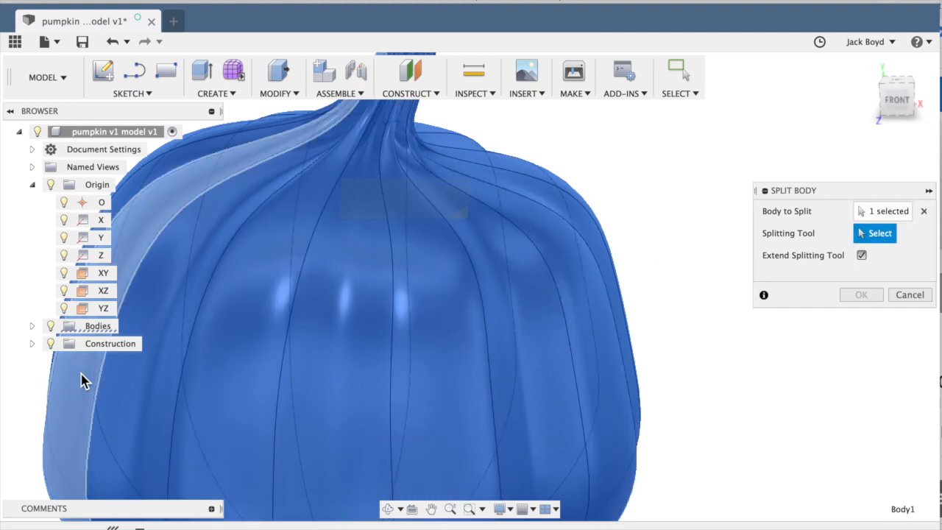
pyautogui.click(32, 344)
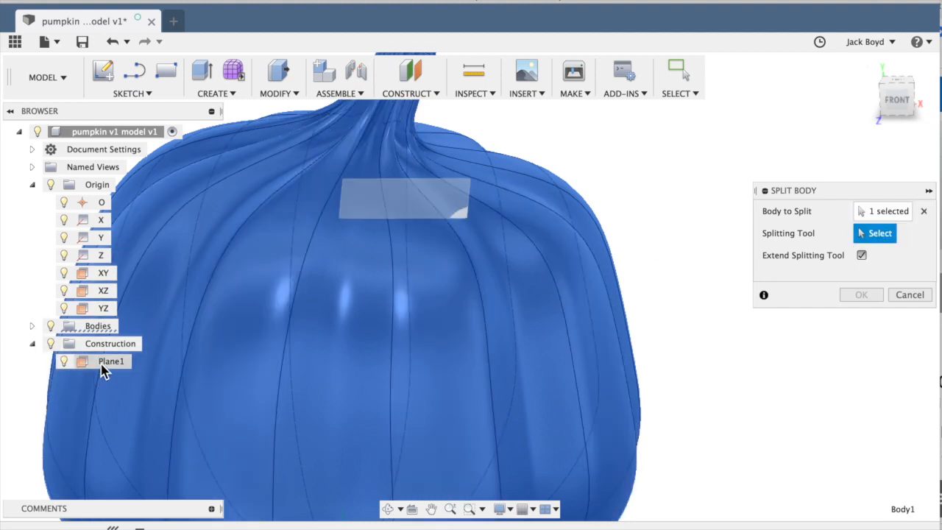
pyautogui.click(103, 366)
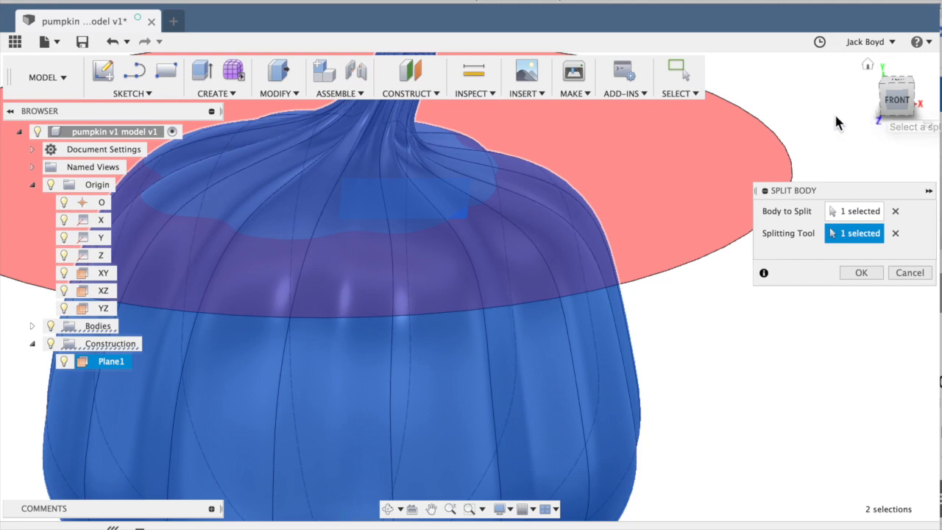
pyautogui.scroll(-5, 726, 388)
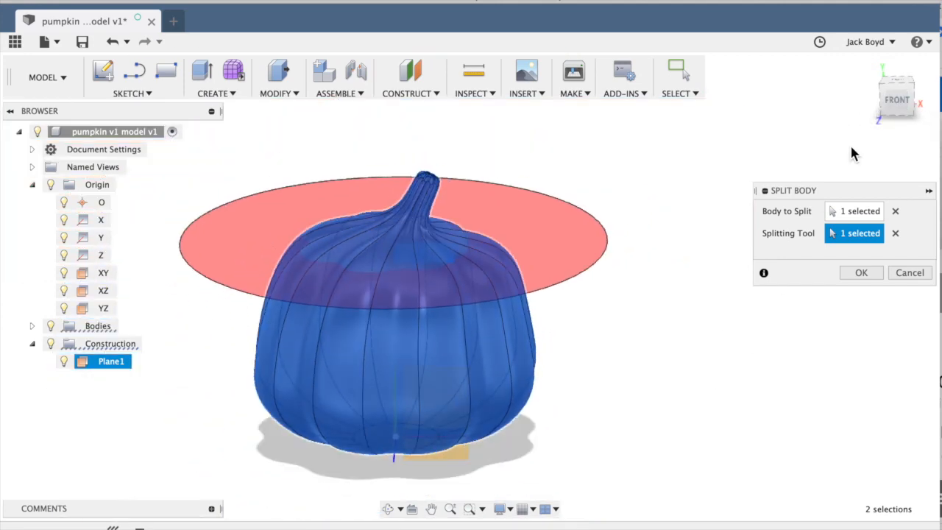
pyautogui.click(899, 102)
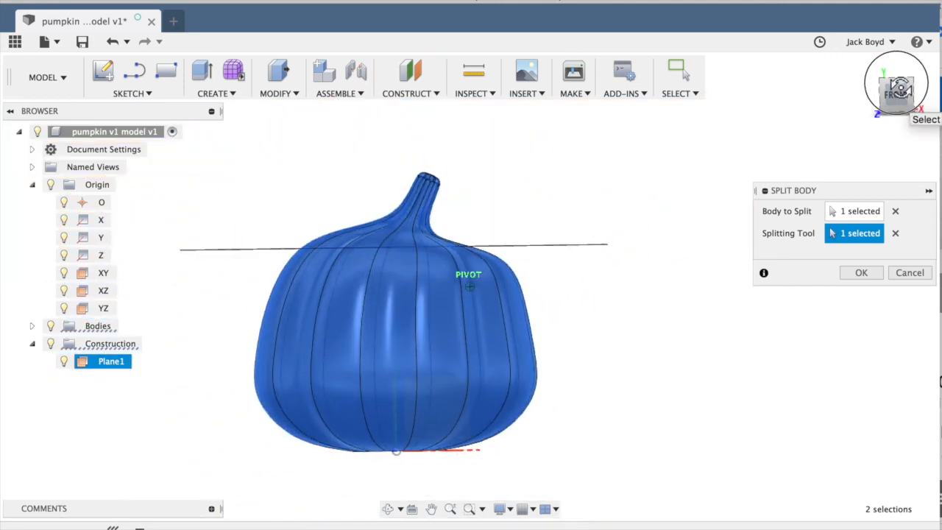
pyautogui.moveTo(901, 90); pyautogui.dragTo(898, 104)
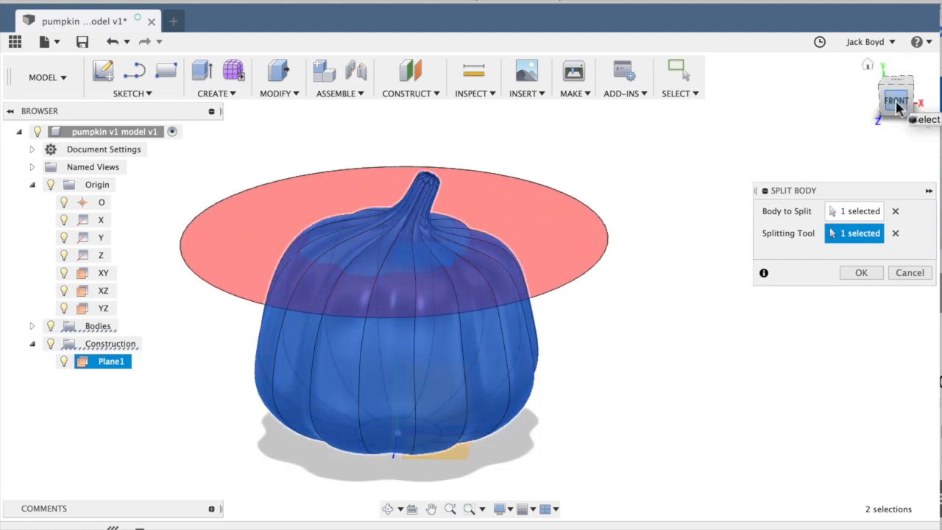
pyautogui.click(866, 272)
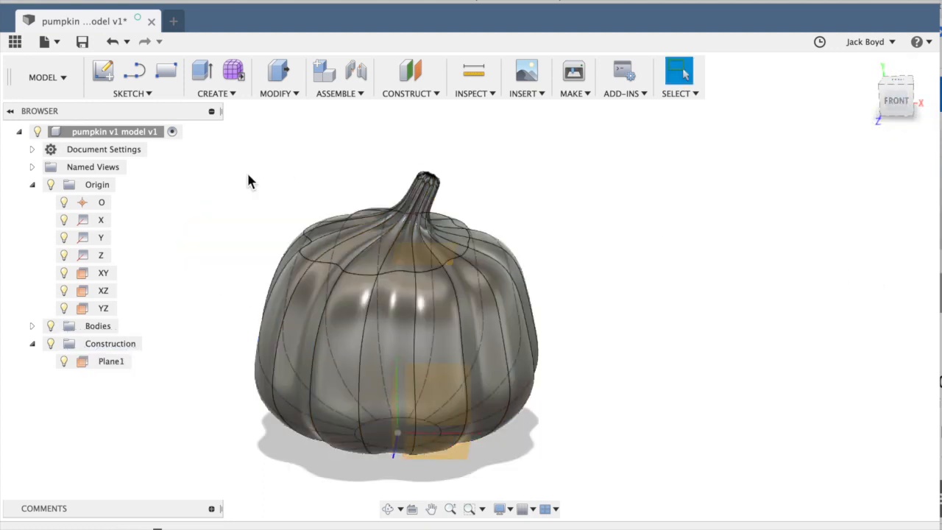
# - Expand the list of bodies and select the two split pieces to check which is the lid
pyautogui.click(32, 184)
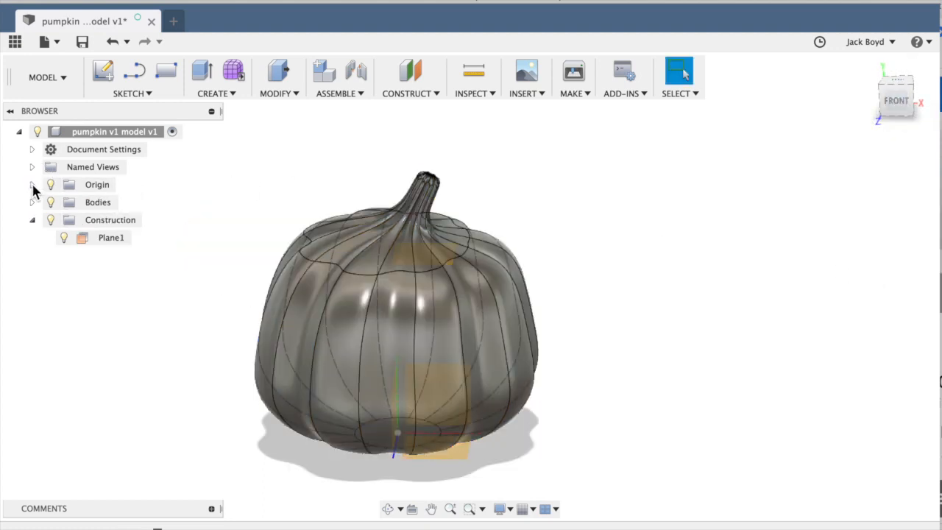
pyautogui.click(32, 202)
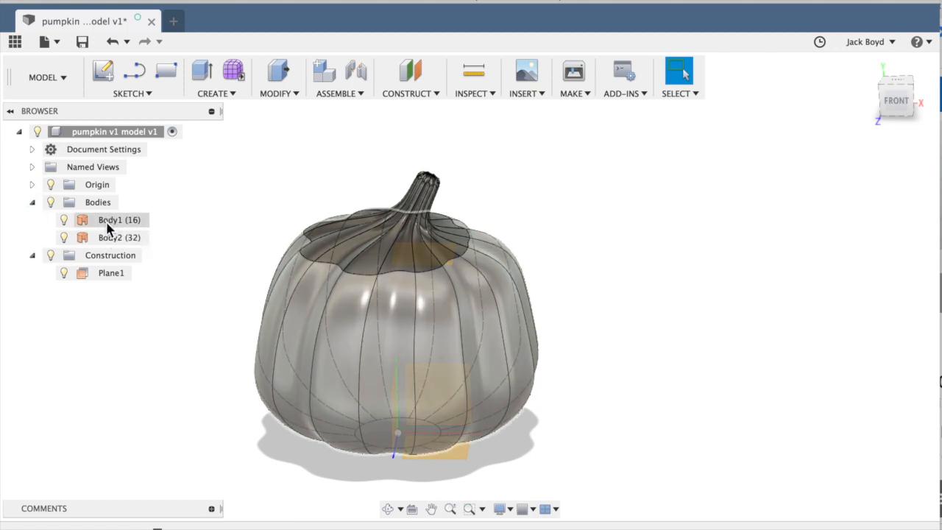
pyautogui.click(108, 222)
pyautogui.click(108, 237)
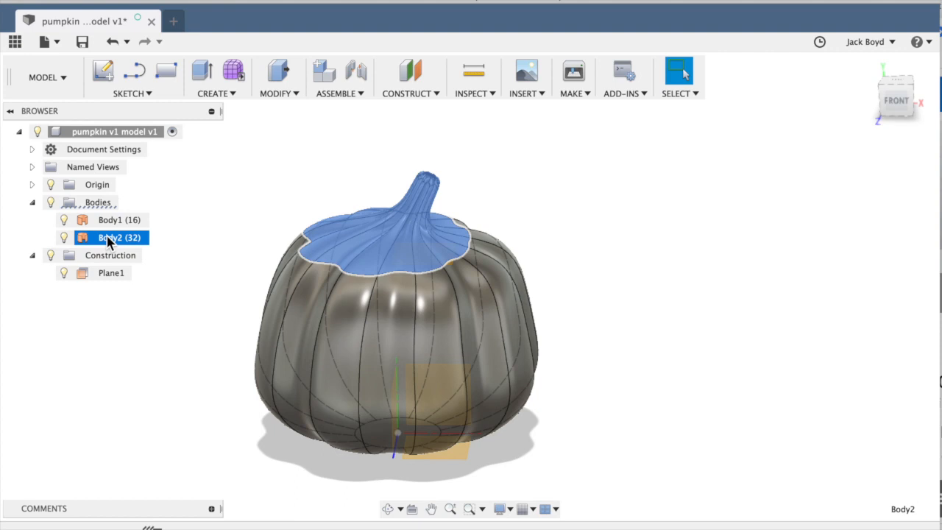
pyautogui.doubleClick(108, 237)
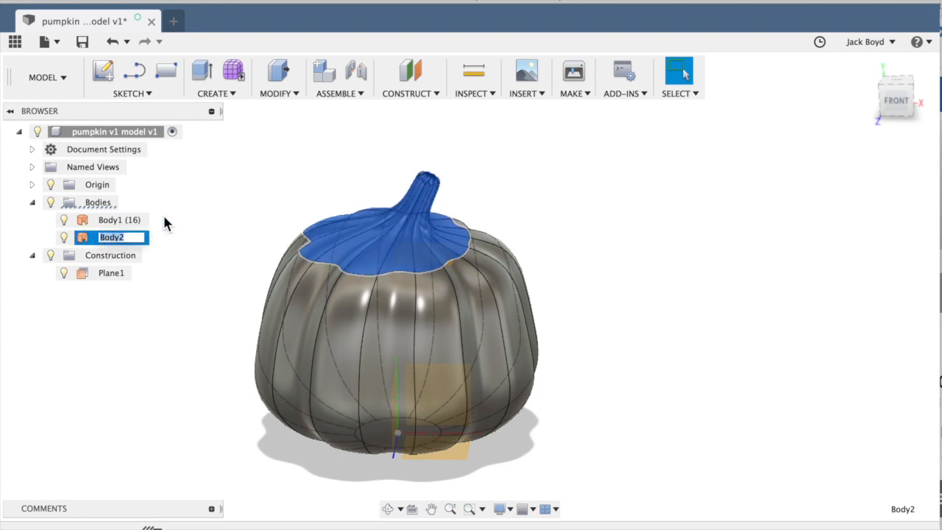
pyautogui.click(166, 215)
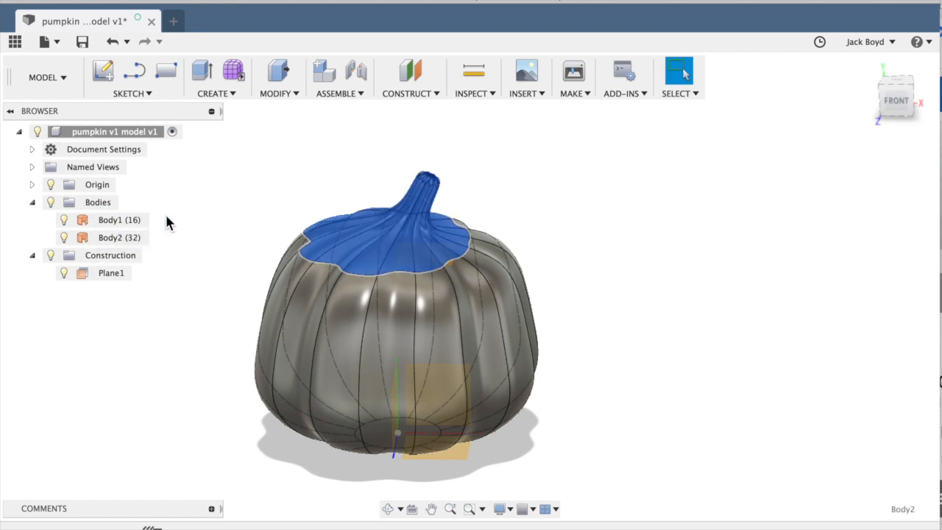
# - Create a new sketch on the XY origin plane, facing the pumpkin from the front
pyautogui.click(896, 101)
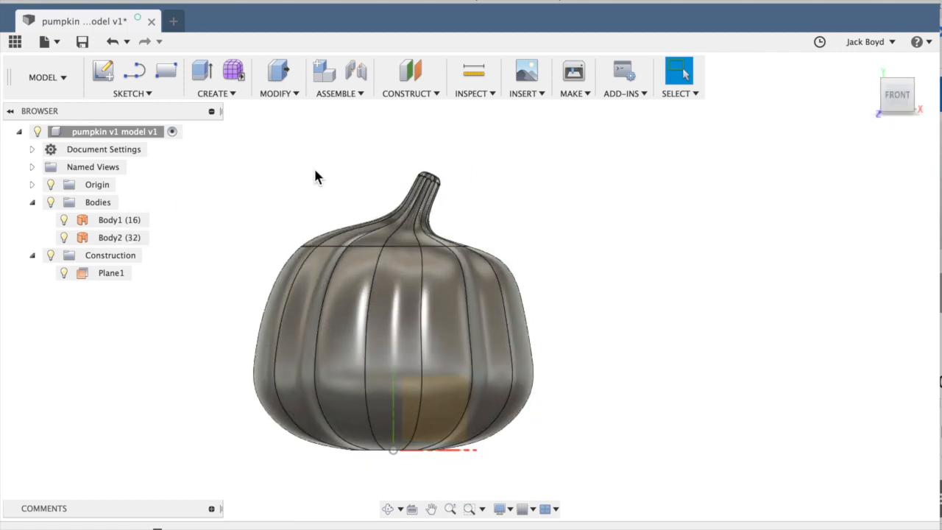
pyautogui.scroll(5, 315, 176)
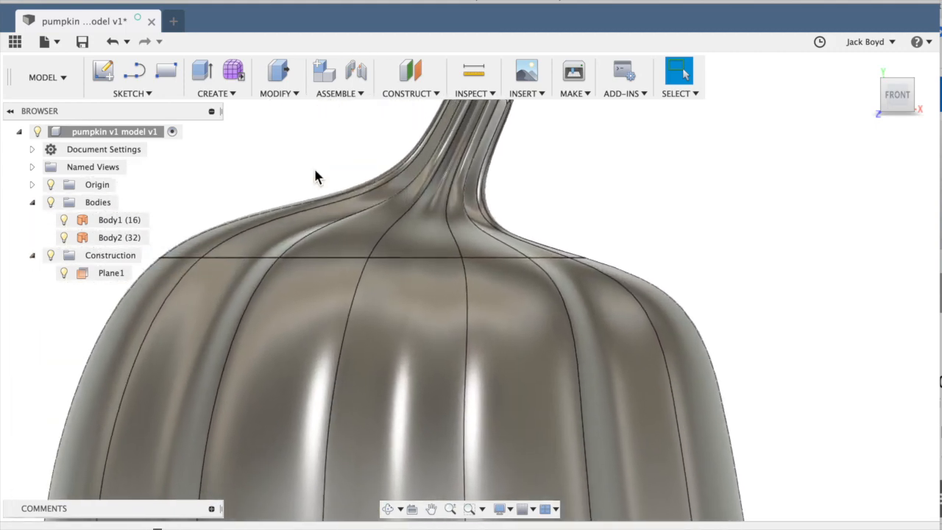
pyautogui.hscroll(-2, 314, 176)
pyautogui.click(139, 94)
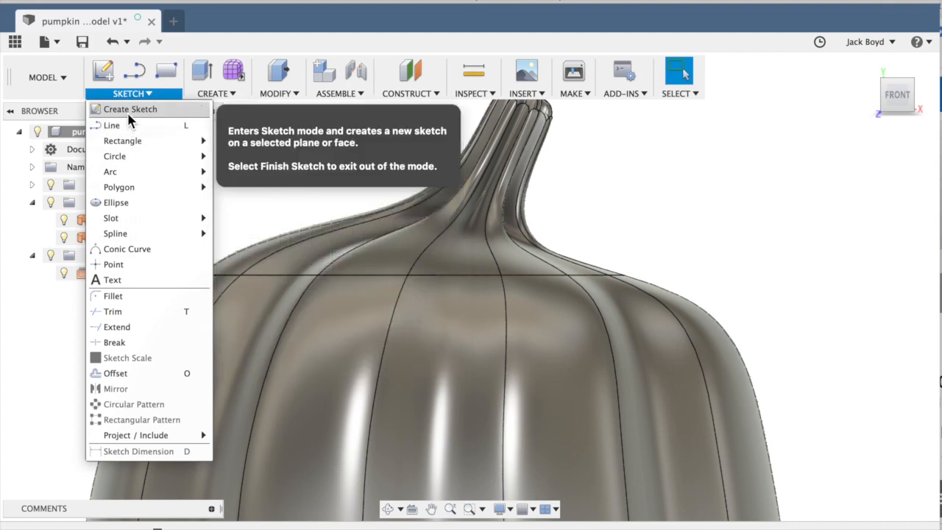
pyautogui.click(129, 113)
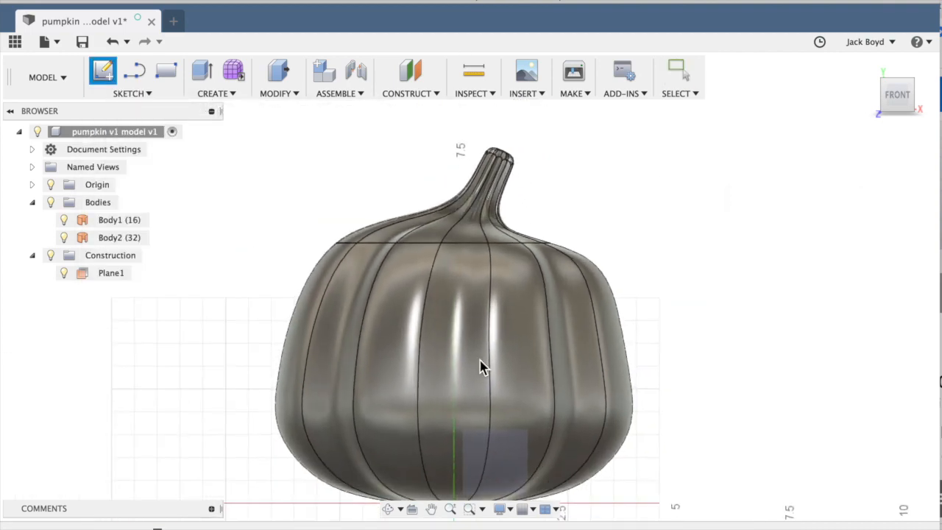
pyautogui.click(494, 453)
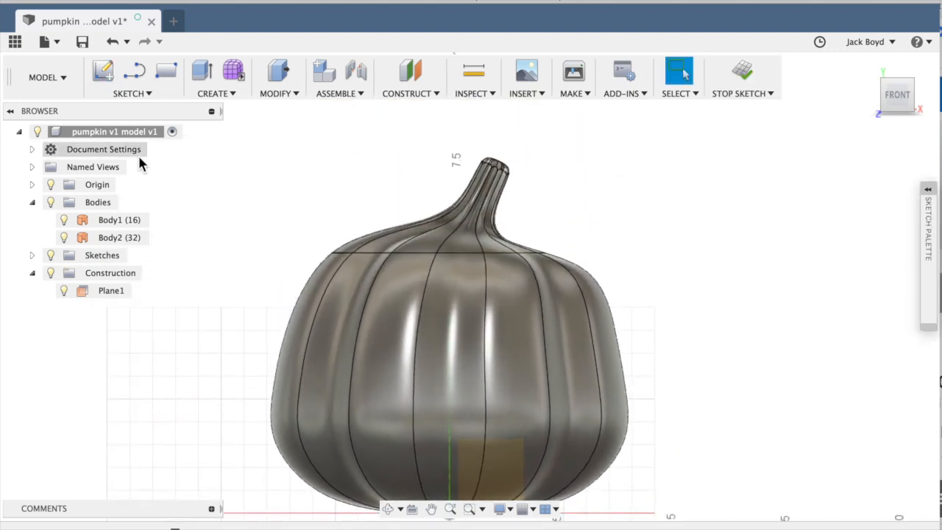
# - Sketch a slanted line across the base of the stem, extending past both sides of it, and finish the sketch
pyautogui.click(124, 94)
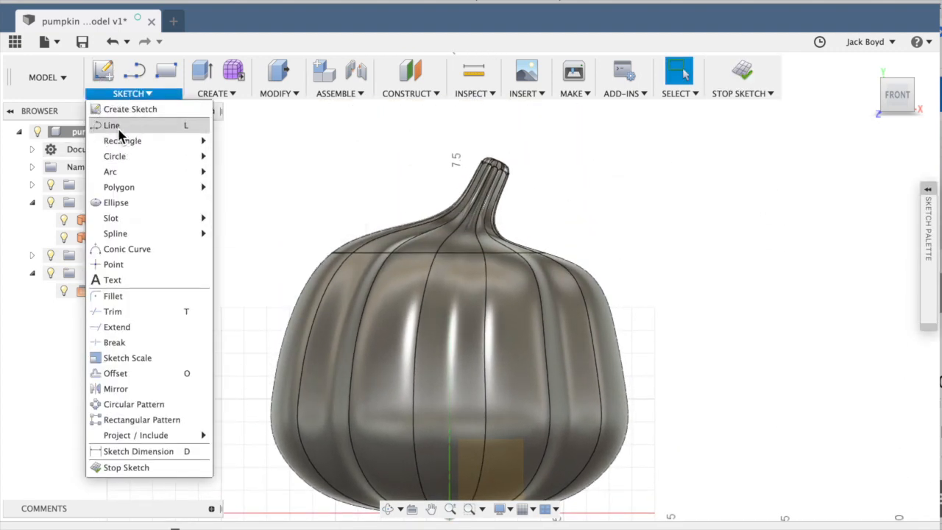
pyautogui.click(112, 126)
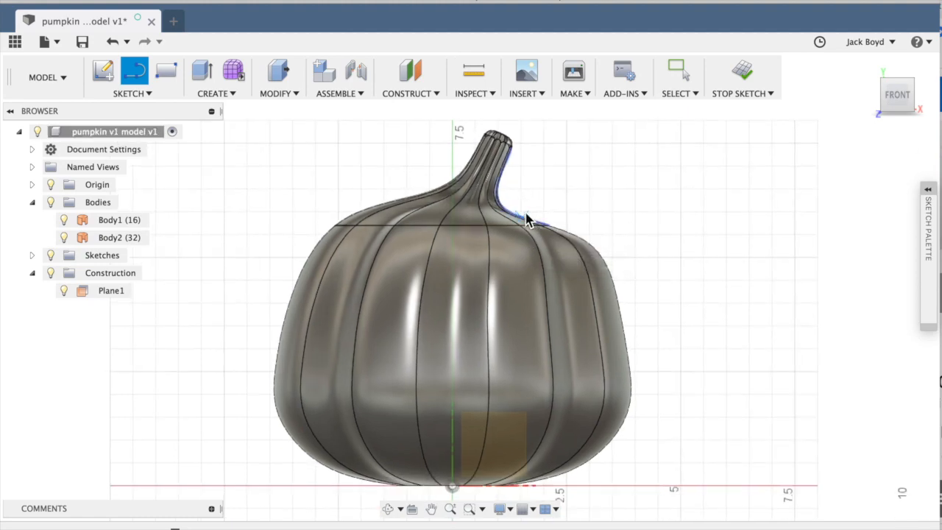
pyautogui.scroll(5, 526, 218)
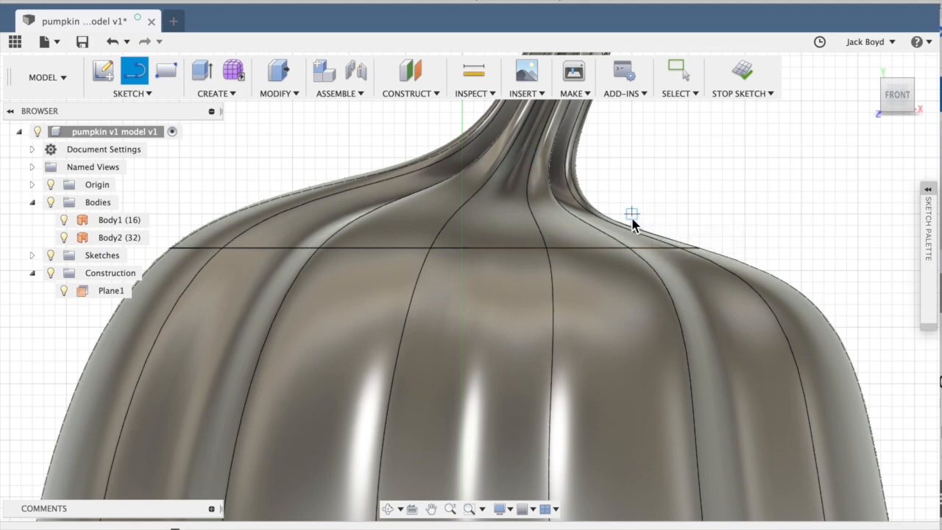
pyautogui.click(631, 215)
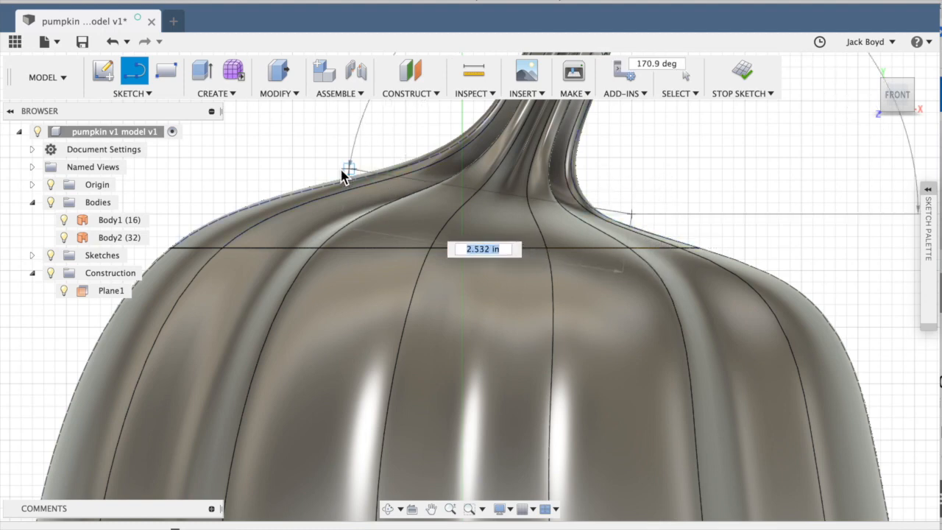
pyautogui.click(305, 169)
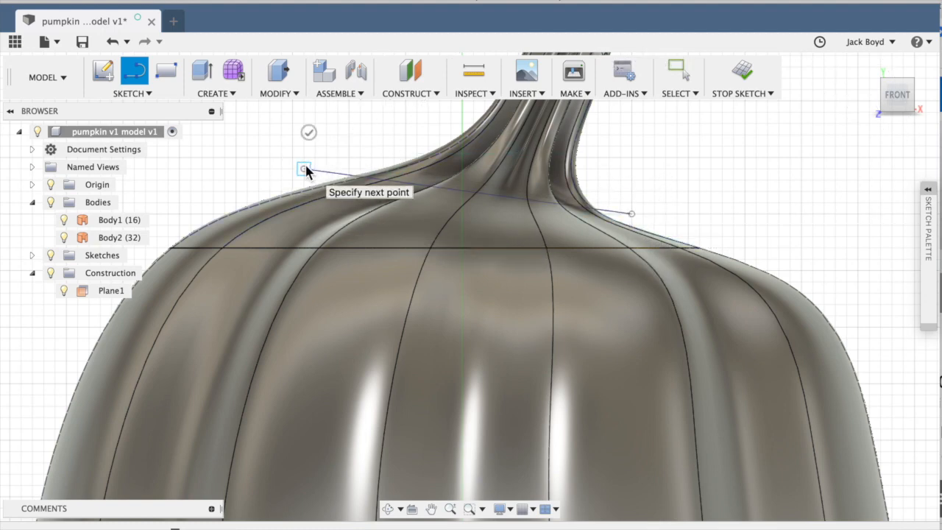
pyautogui.click(711, 97)
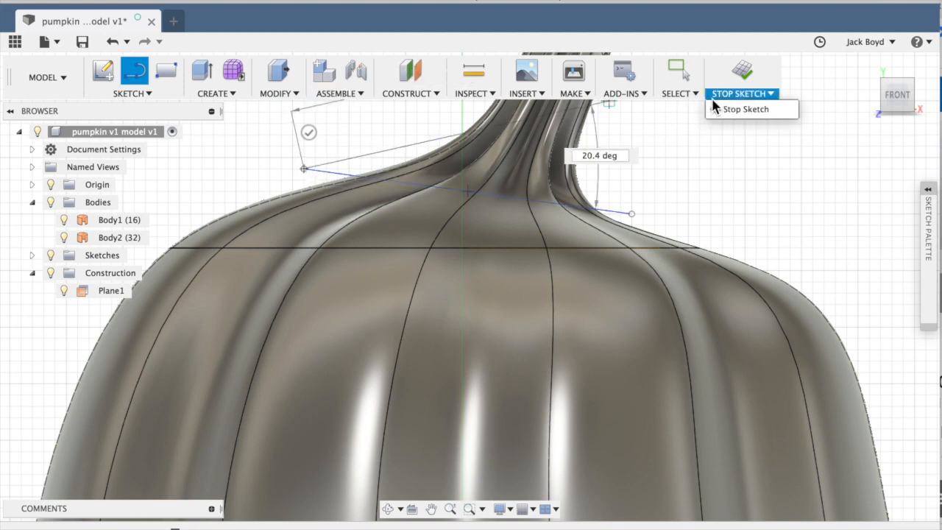
pyautogui.click(723, 122)
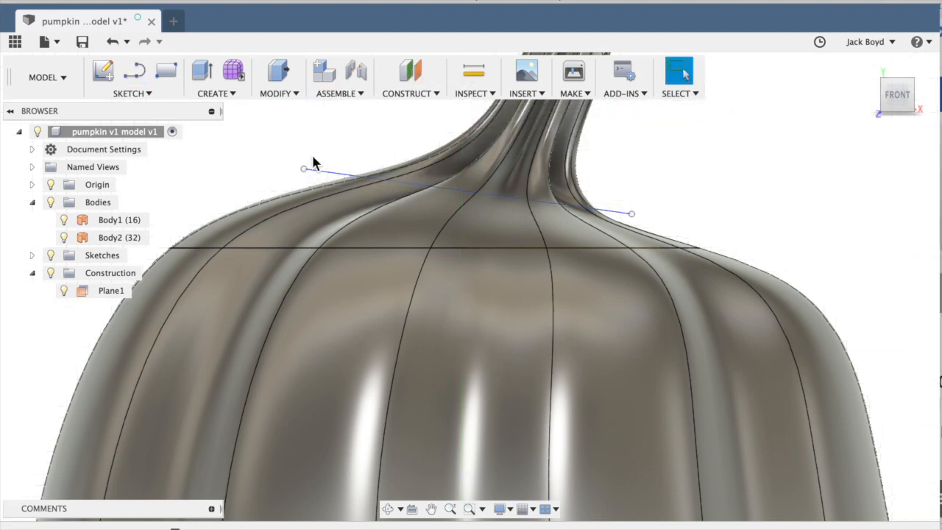
# - Split the stem off the lid body, using the slanted sketch line as the splitting tool
pyautogui.click(278, 94)
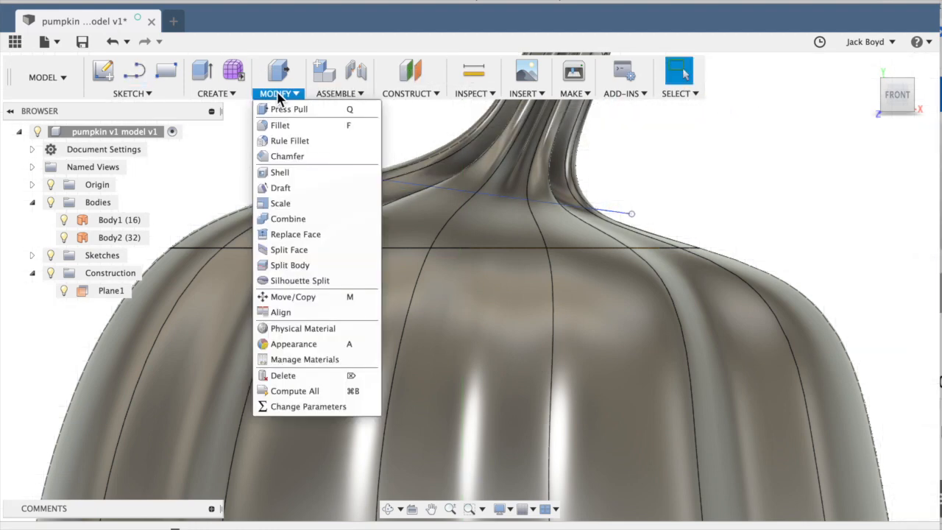
pyautogui.click(291, 265)
pyautogui.click(461, 170)
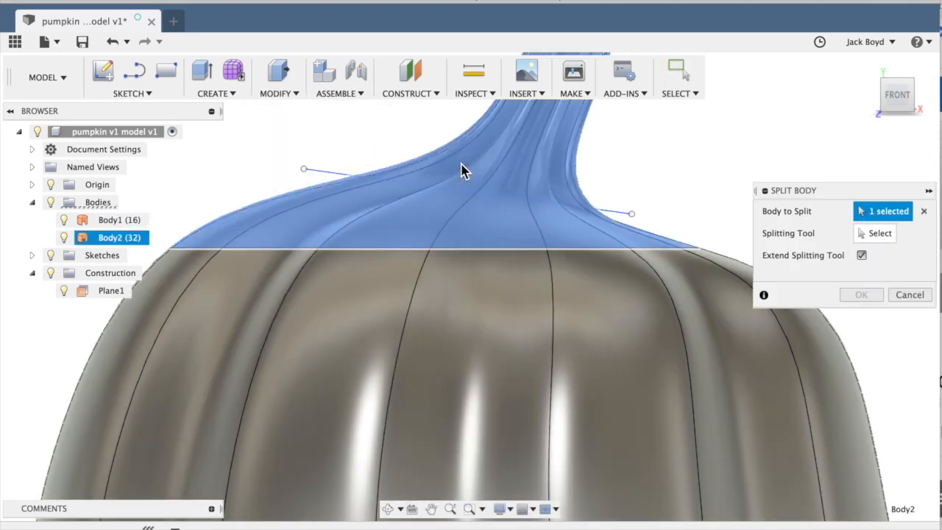
pyautogui.click(881, 233)
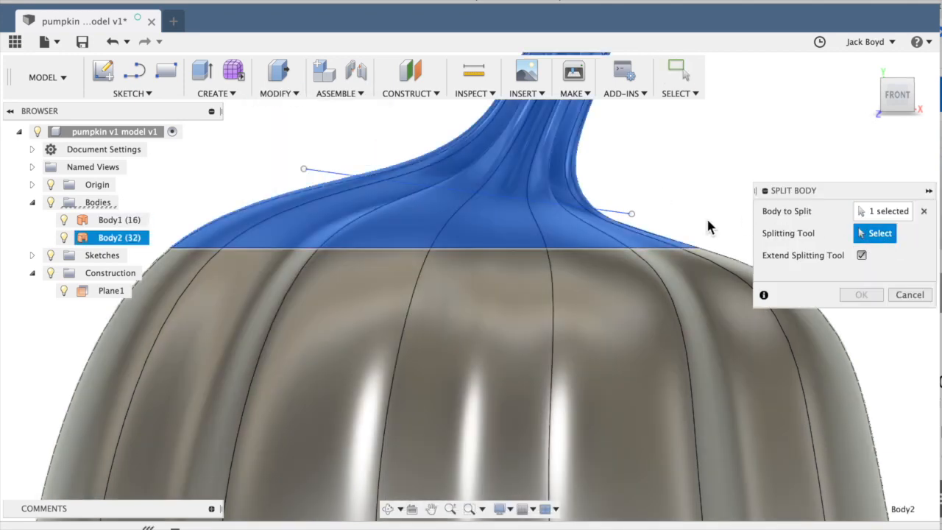
pyautogui.click(324, 173)
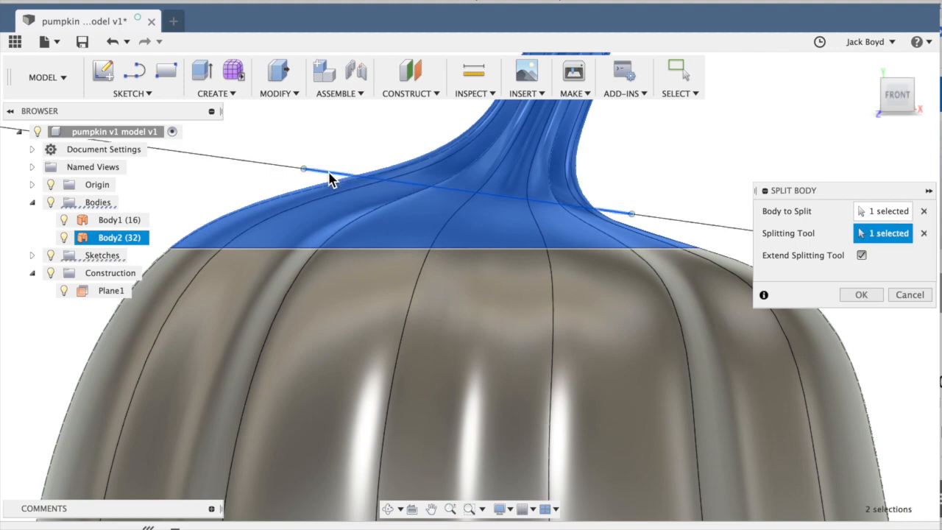
pyautogui.click(859, 295)
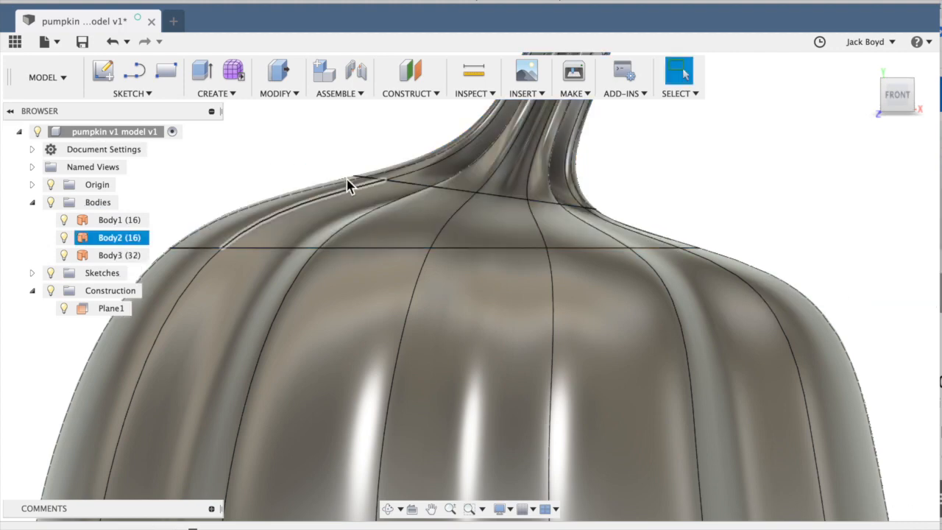
pyautogui.scroll(-5, 350, 185)
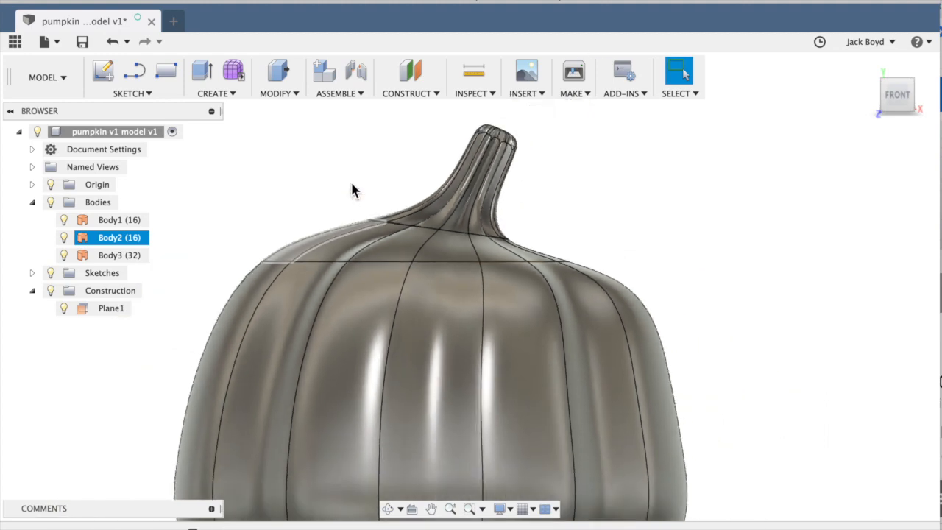
pyautogui.moveTo(903, 95); pyautogui.dragTo(899, 113)
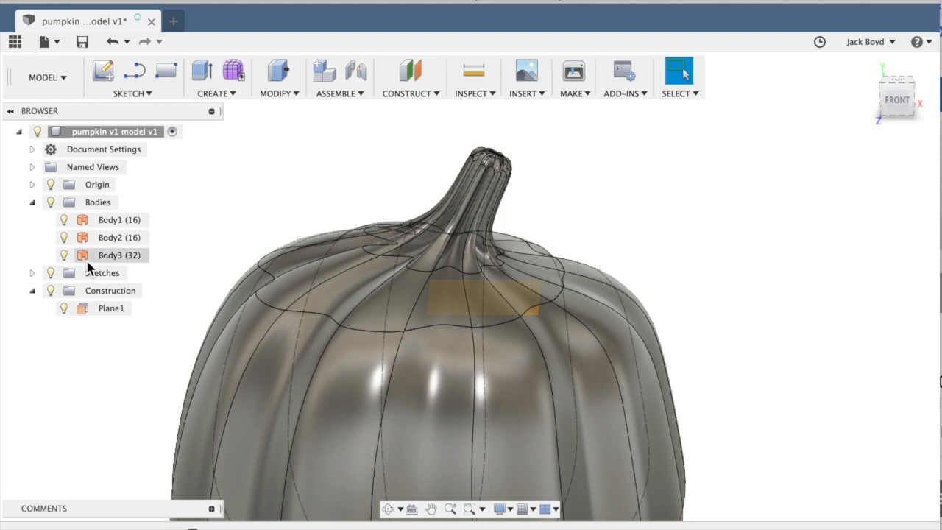
# - Check the visibility of the newly split stem body and rename it Stem
pyautogui.click(64, 256)
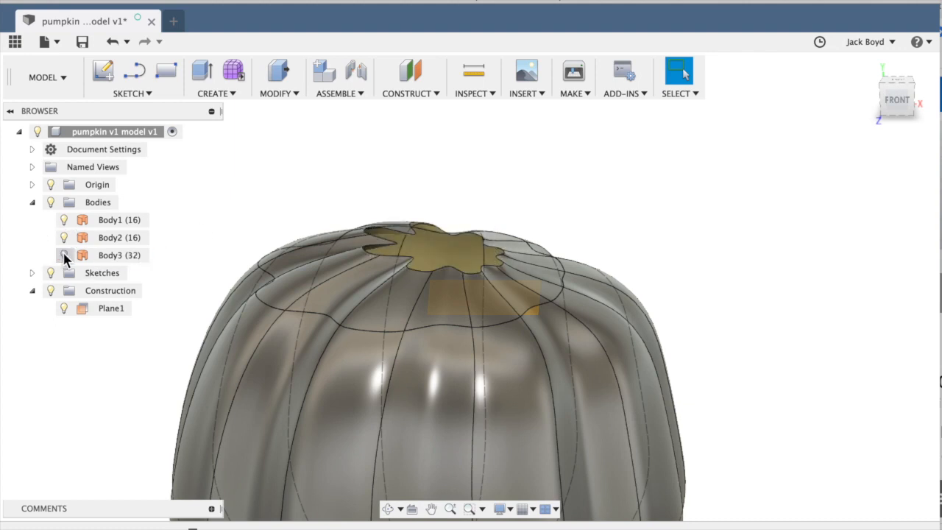
pyautogui.click(64, 256)
pyautogui.doubleClick(109, 255)
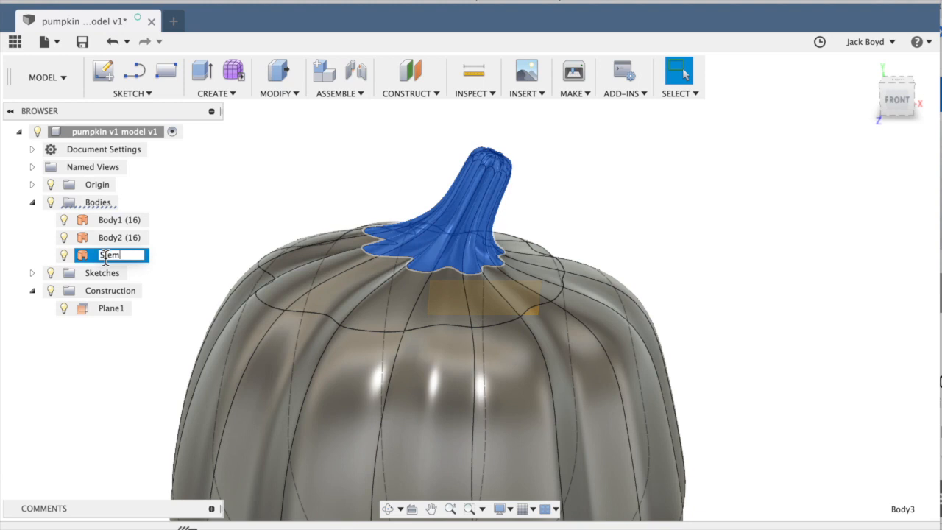
pyautogui.press('Return')
# - Identify the lid body by toggling its visibility, and rename it Top
pyautogui.click(64, 238)
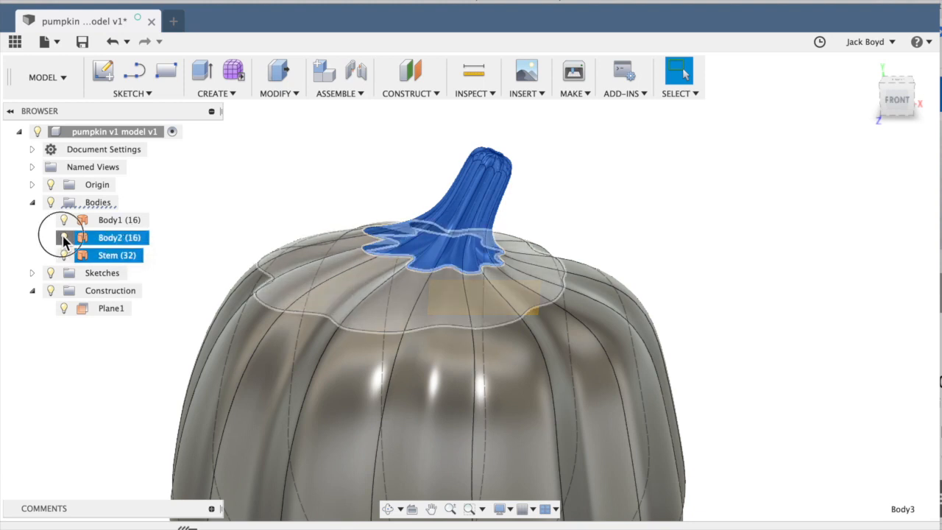
pyautogui.click(64, 237)
pyautogui.click(105, 243)
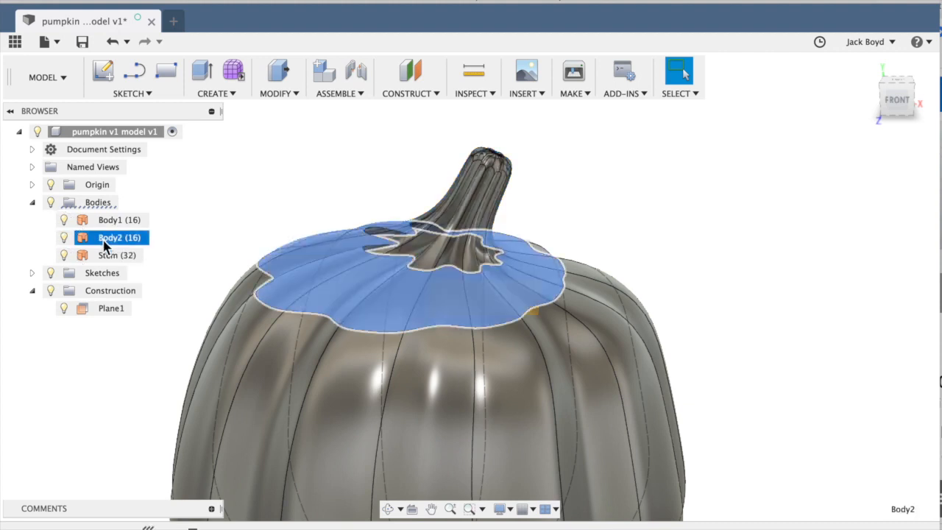
pyautogui.doubleClick(106, 243)
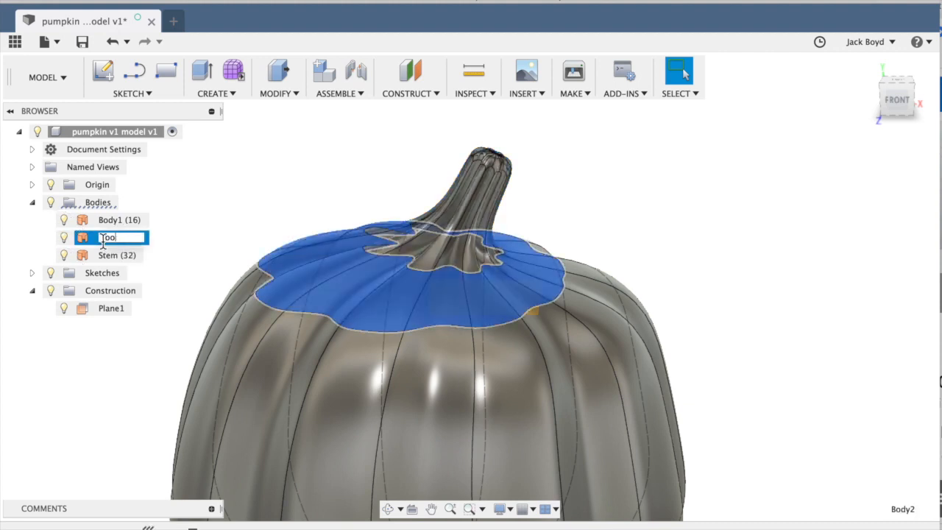
pyautogui.press('Return')
# - Rename the main pumpkin shell body as Body
pyautogui.keyDown('shift'); pyautogui.click(109, 220); pyautogui.keyUp('shift')
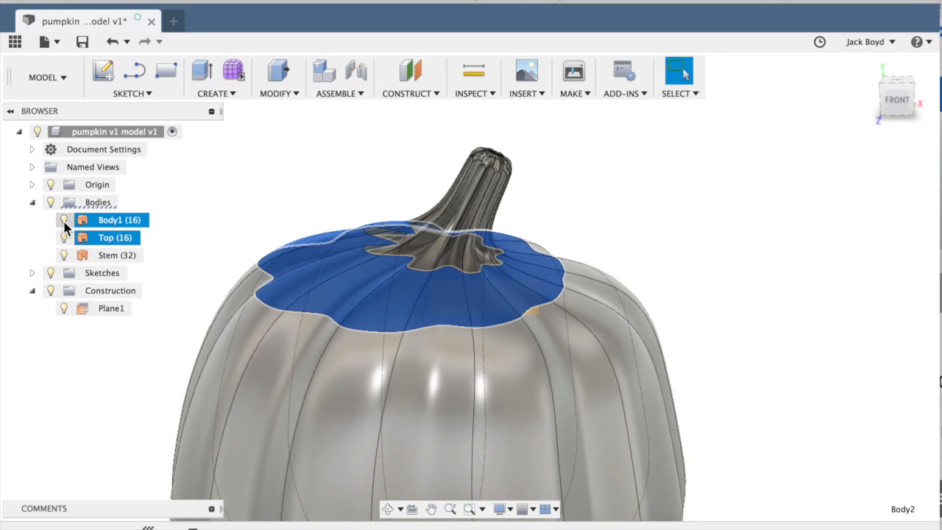
pyautogui.doubleClick(109, 221)
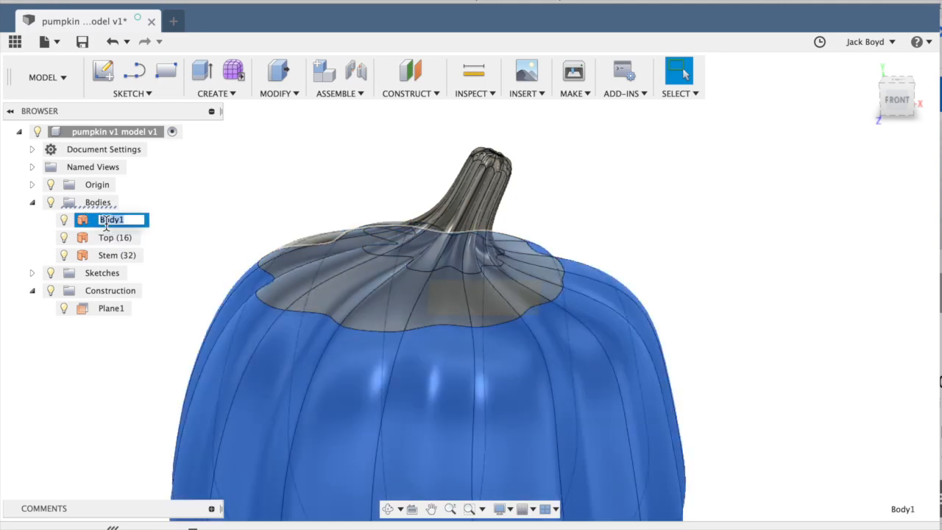
pyautogui.write('Body')
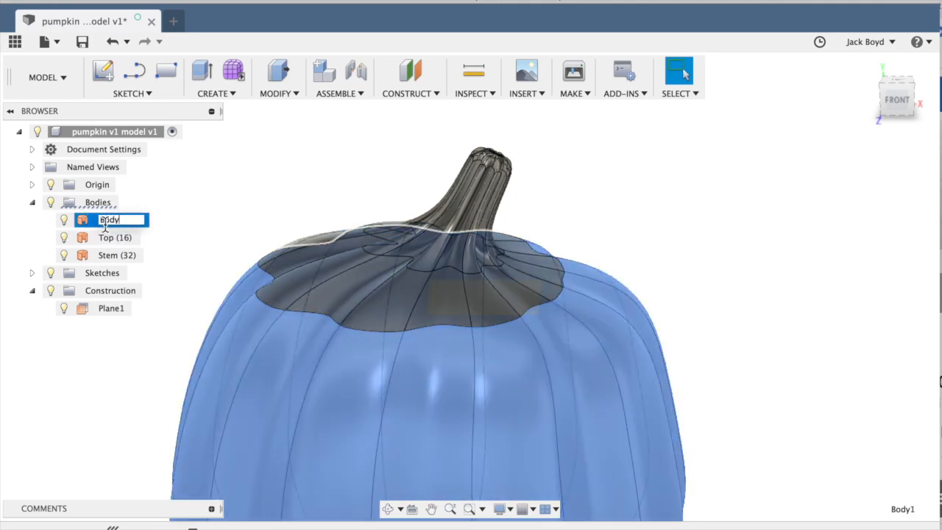
pyautogui.write(' (16)')
pyautogui.press('Return')
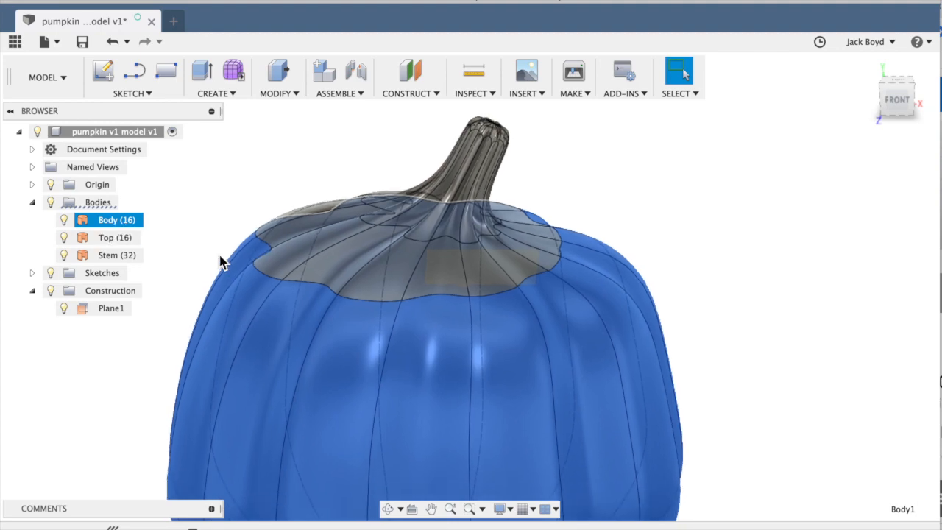
# - Hide the Top and Stem bodies and the construction planes to expose the open pumpkin shell
pyautogui.keyDown('shift'); pyautogui.click(103, 238); pyautogui.keyUp('shift')
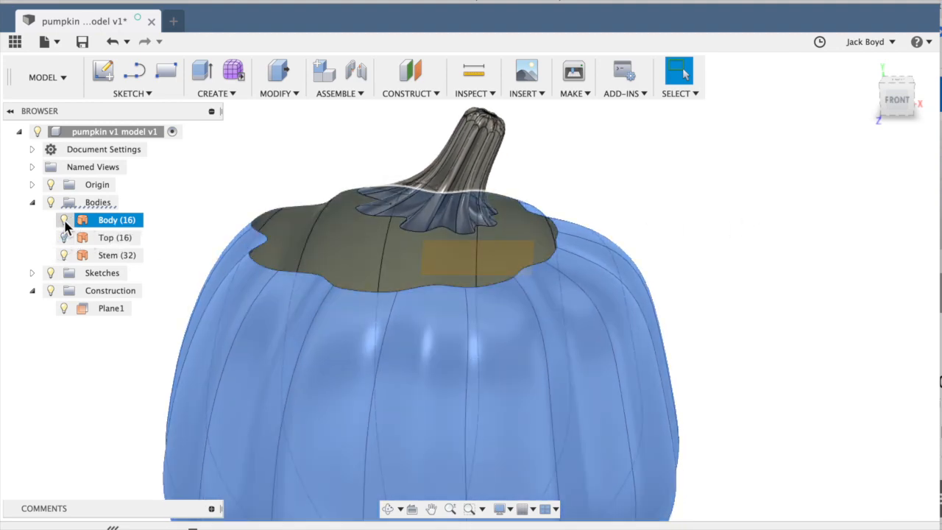
pyautogui.click(64, 255)
pyautogui.scroll(4, 765, 207)
pyautogui.moveTo(895, 107); pyautogui.dragTo(868, 120)
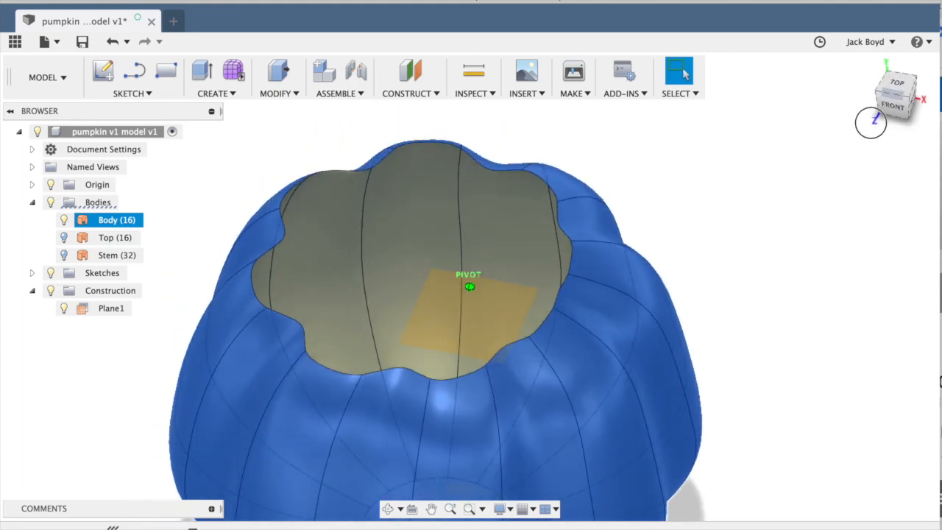
pyautogui.click(51, 291)
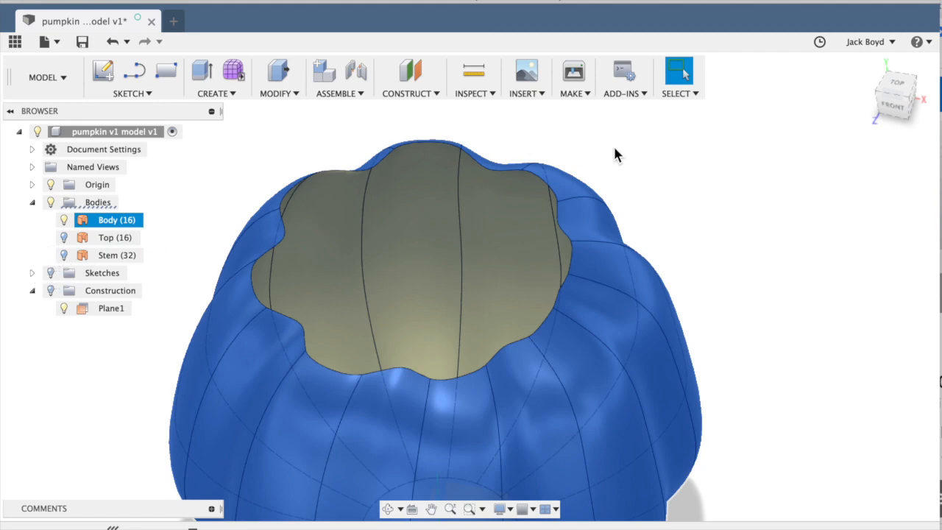
# - Thicken the pumpkin shell by -0.25 in on one side as a new body
pyautogui.click(230, 94)
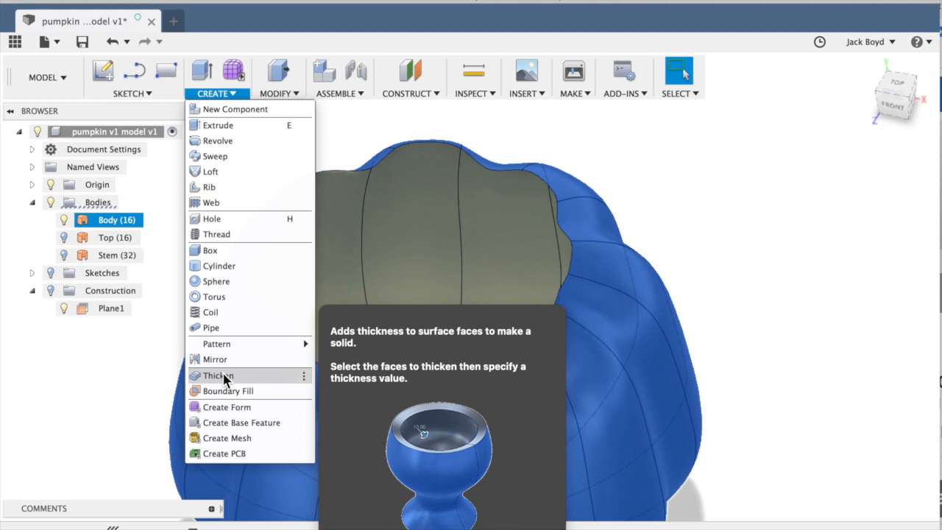
pyautogui.click(218, 375)
pyautogui.click(285, 256)
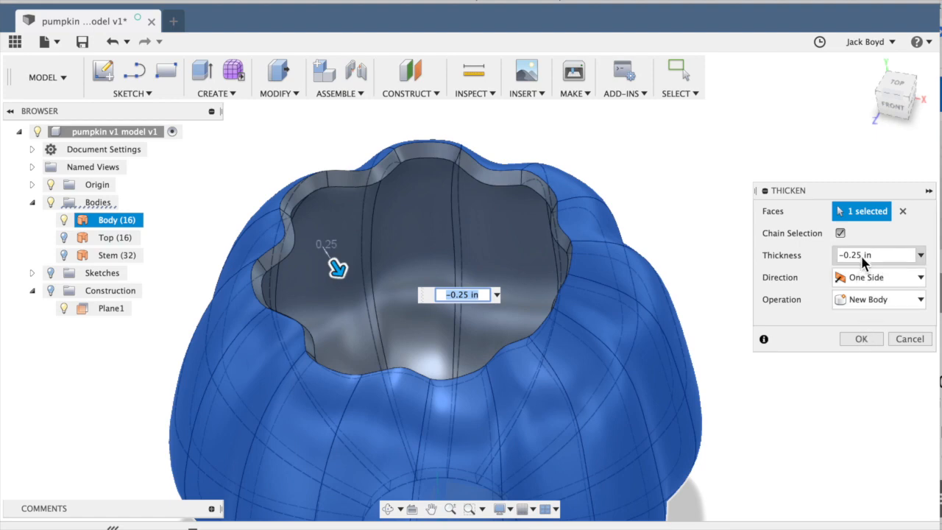
pyautogui.click(862, 342)
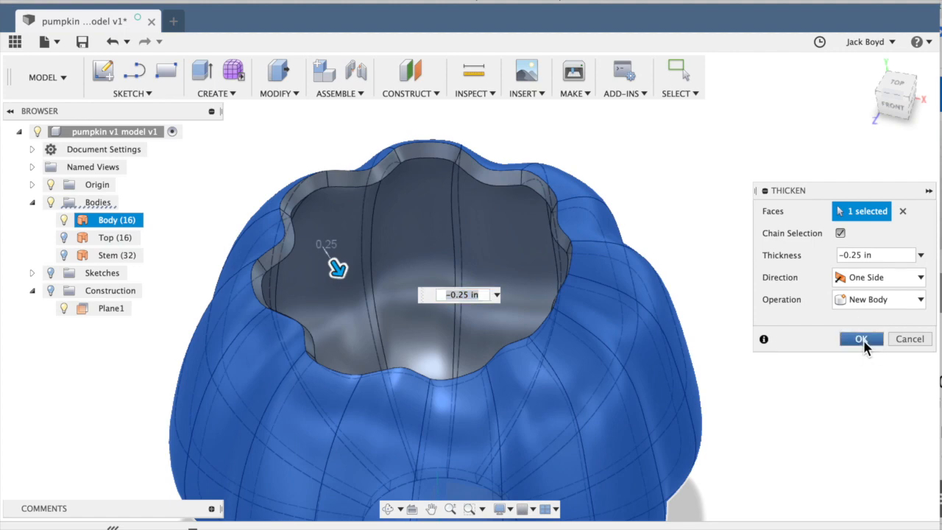
# - Create a construction plane offset 4.50 in from the XY plane in front of the pumpkin, with construction geometry shown
pyautogui.scroll(-2, 754, 263)
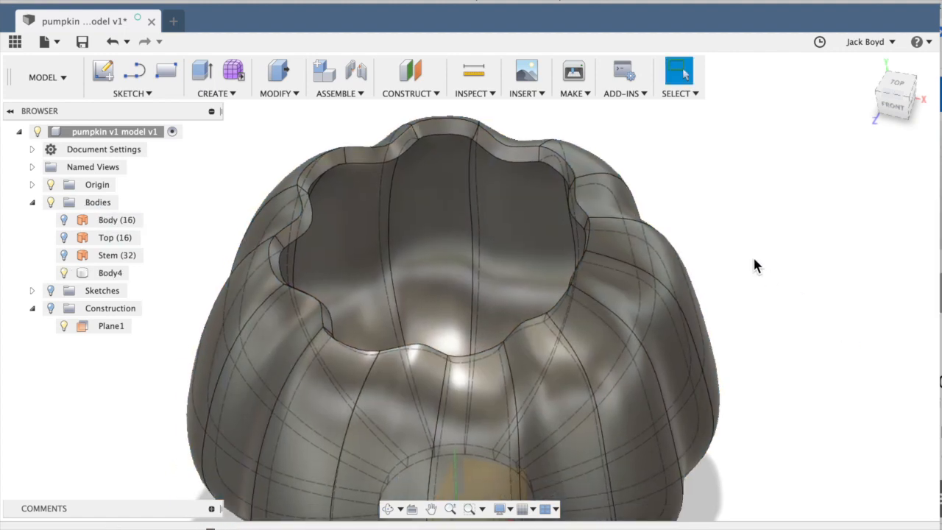
pyautogui.scroll(-2, 753, 264)
pyautogui.scroll(-2, 754, 259)
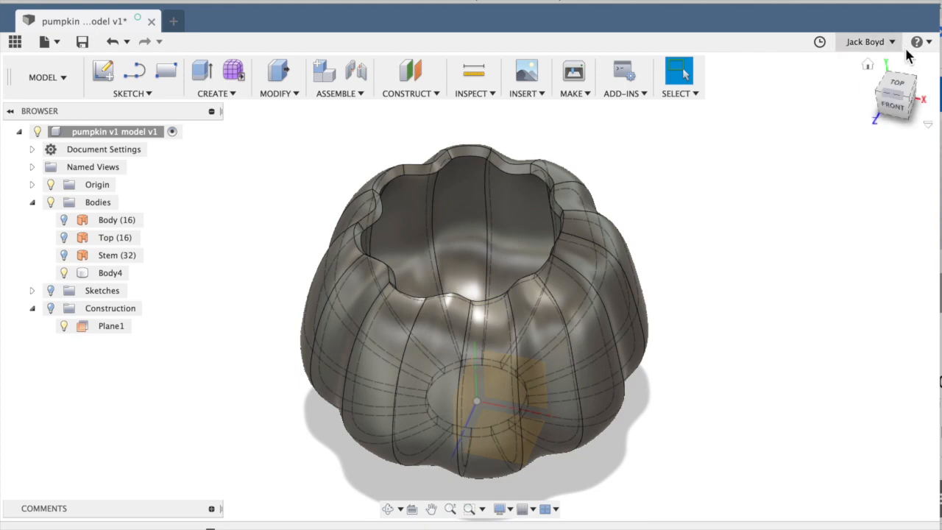
pyautogui.moveTo(893, 112); pyautogui.dragTo(894, 91)
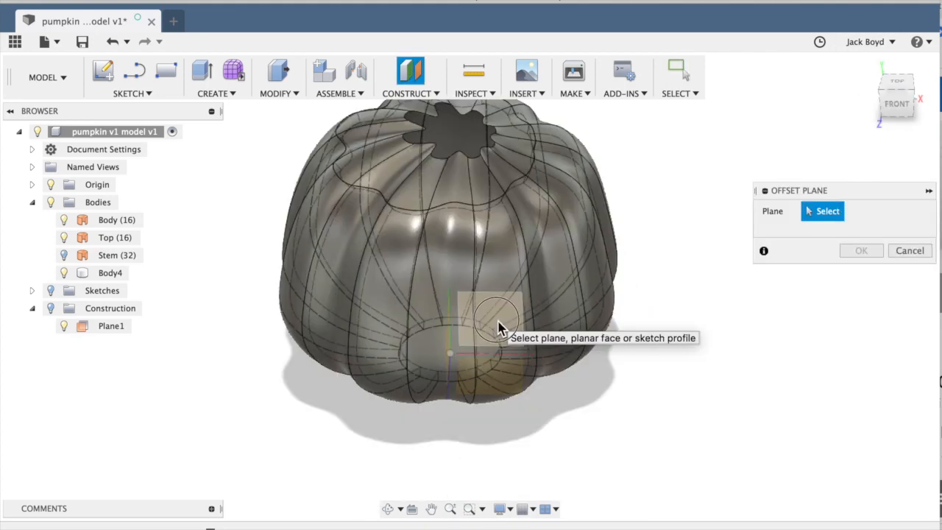
pyautogui.click(472, 330)
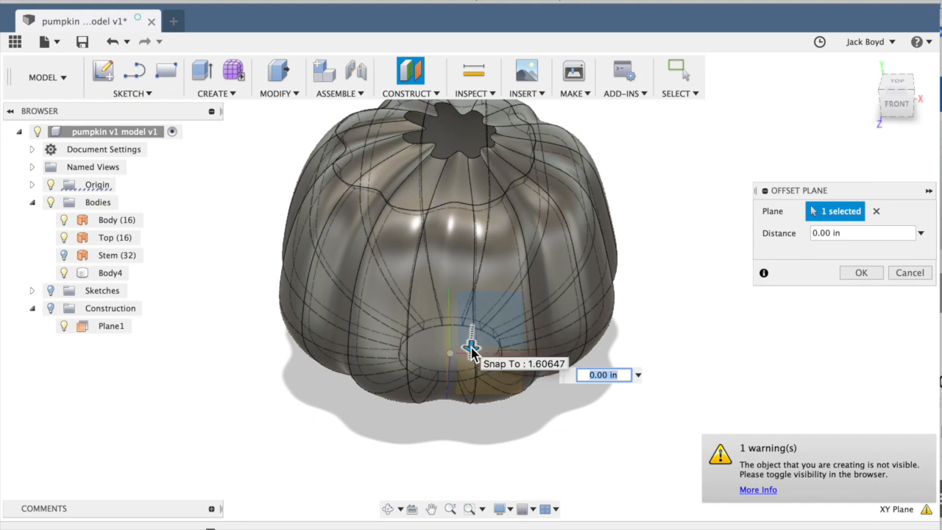
pyautogui.click(51, 309)
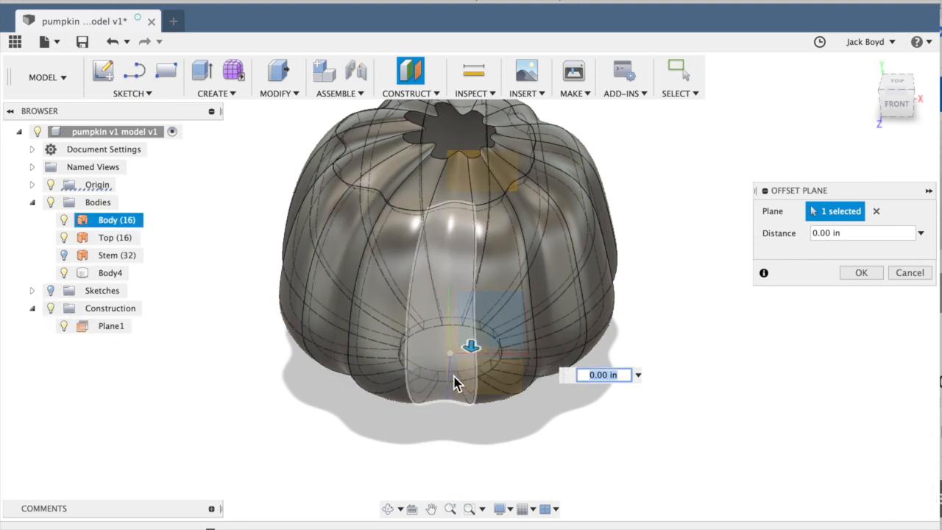
pyautogui.moveTo(473, 352); pyautogui.dragTo(457, 459)
pyautogui.moveTo(886, 111)
pyautogui.mouseDown()
pyautogui.moveTo(744, 107)
pyautogui.moveTo(866, 89)
pyautogui.moveTo(879, 99)
pyautogui.mouseUp()
pyautogui.click(896, 103)
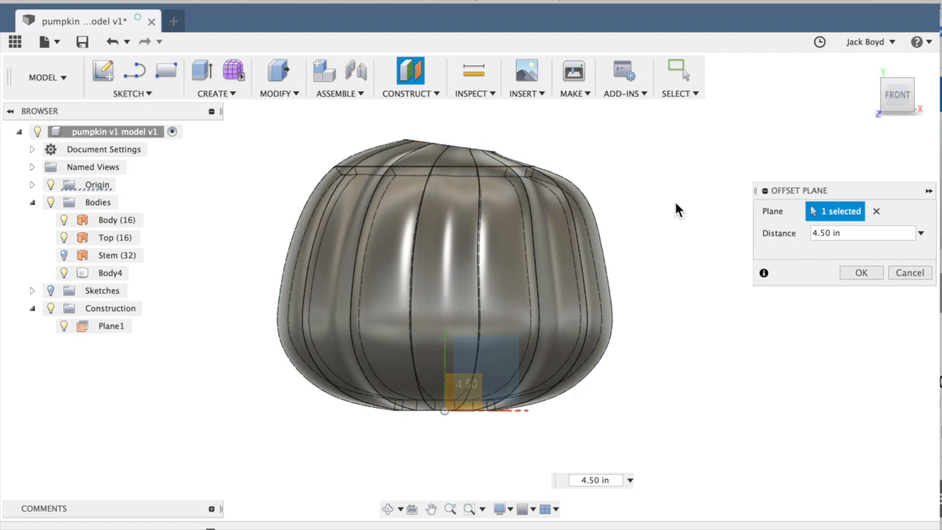
pyautogui.click(860, 273)
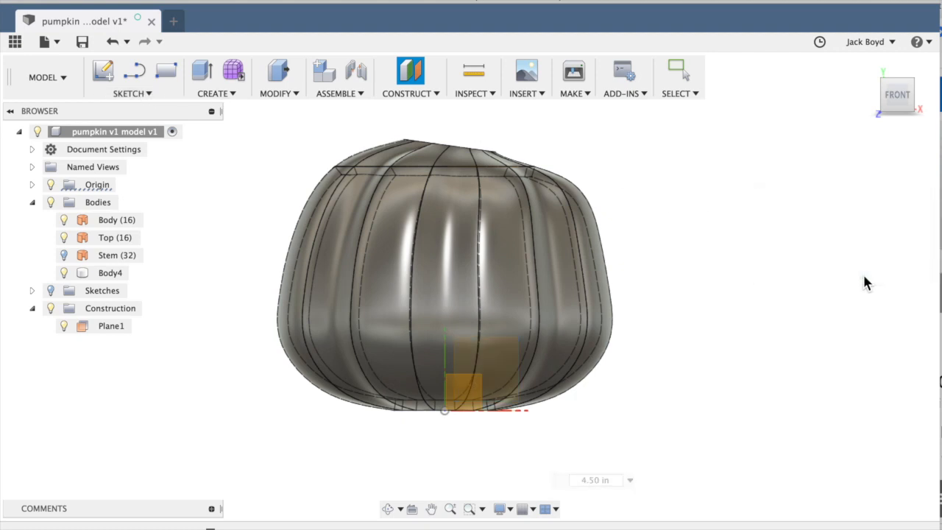
# - Create a new sketch on the offset plane in front of the pumpkin
pyautogui.click(137, 94)
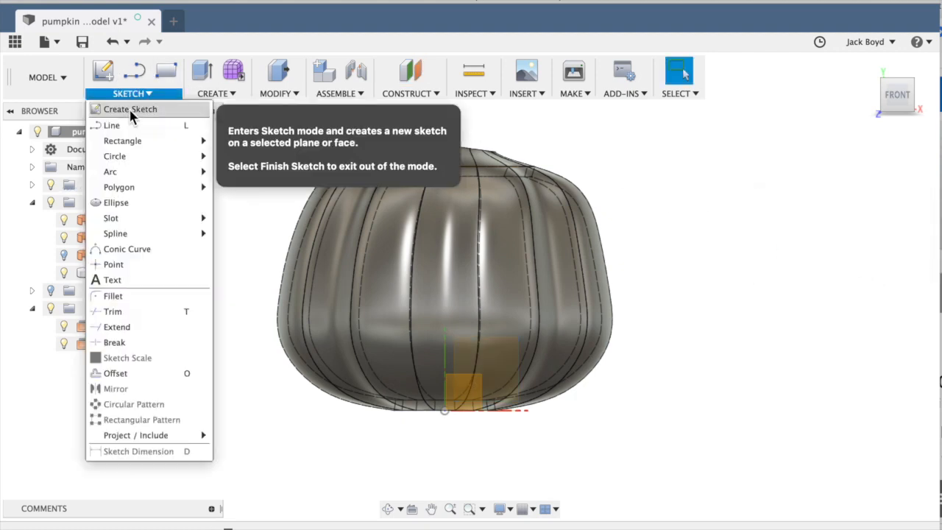
pyautogui.click(129, 109)
pyautogui.click(458, 392)
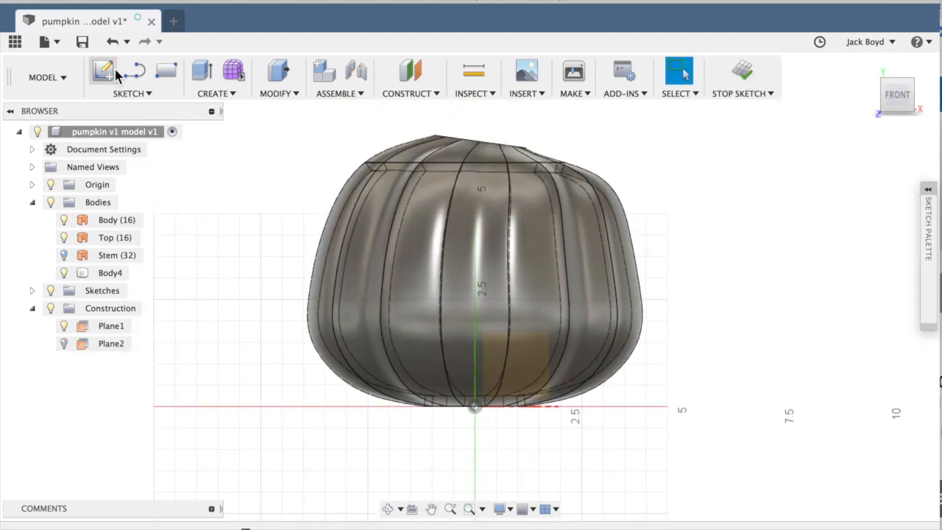
# - Add the sketch text "FCS" with a height of 2 in, positioned across the middle of the pumpkin's front
pyautogui.click(128, 95)
pyautogui.click(130, 278)
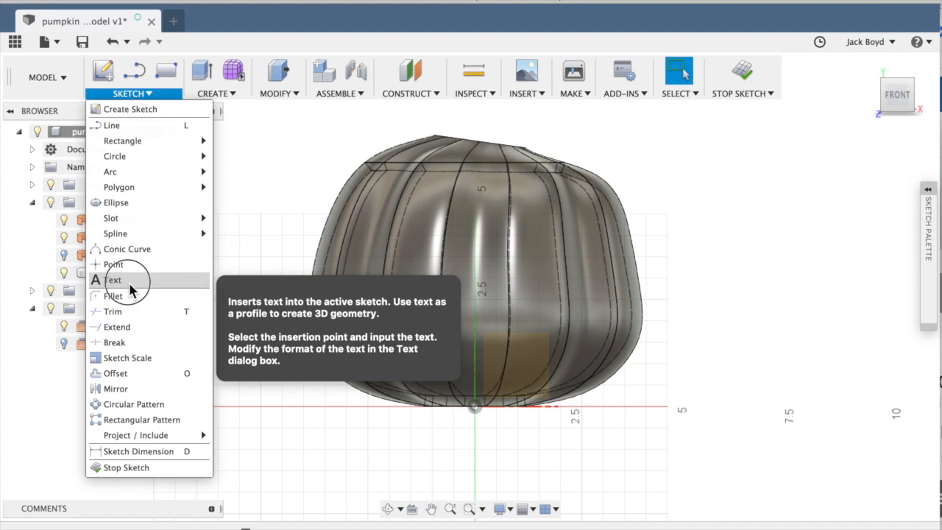
pyautogui.click(411, 234)
pyautogui.click(848, 214)
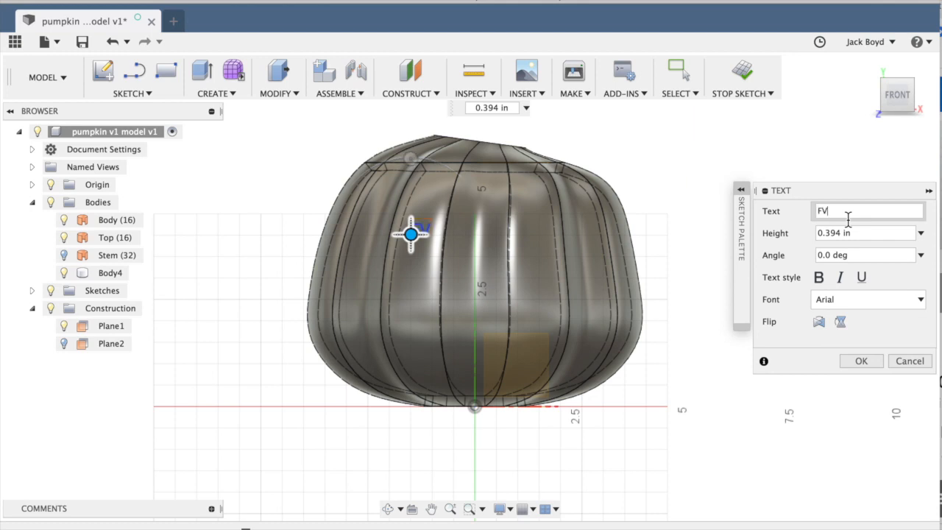
pyautogui.moveTo(846, 233); pyautogui.dragTo(800, 233)
pyautogui.write('2')
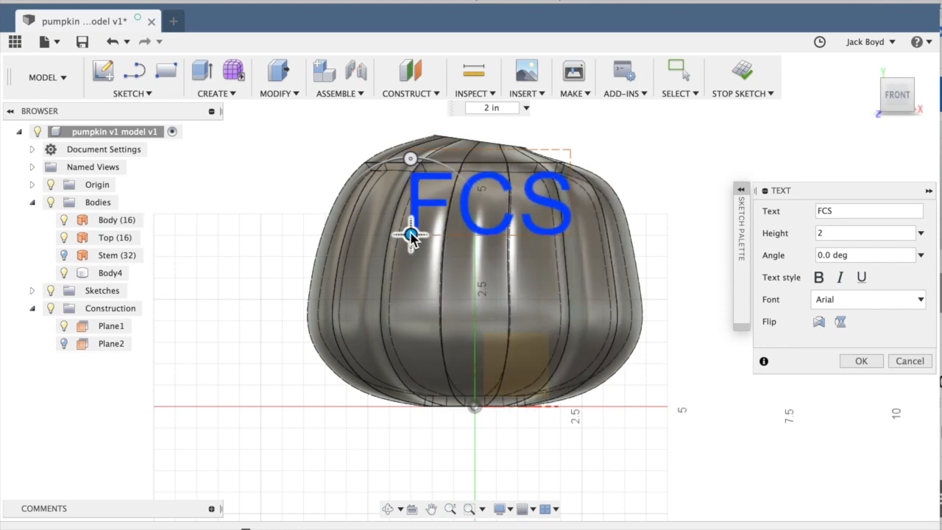
pyautogui.moveTo(410, 233); pyautogui.dragTo(404, 288)
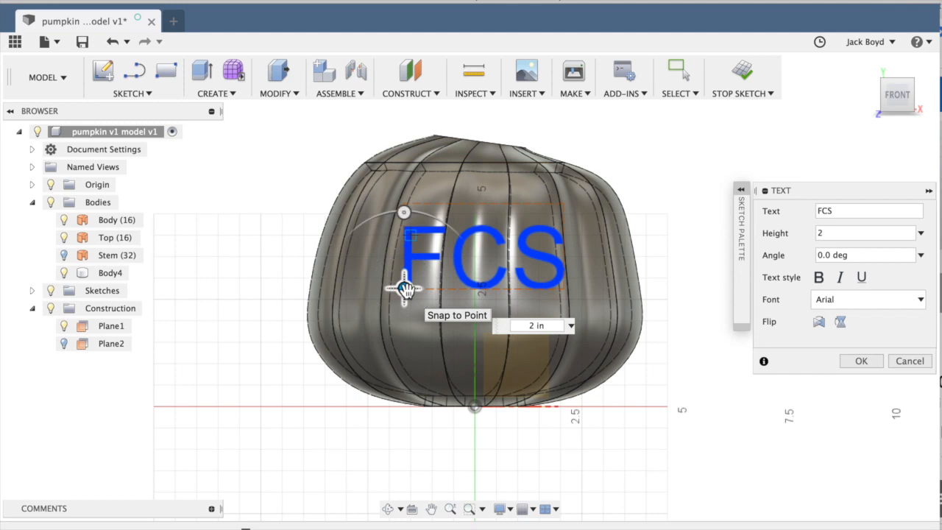
# - Set the text font to Apple Chancery and shift the text slightly to recentre it on the pumpkin
pyautogui.click(837, 300)
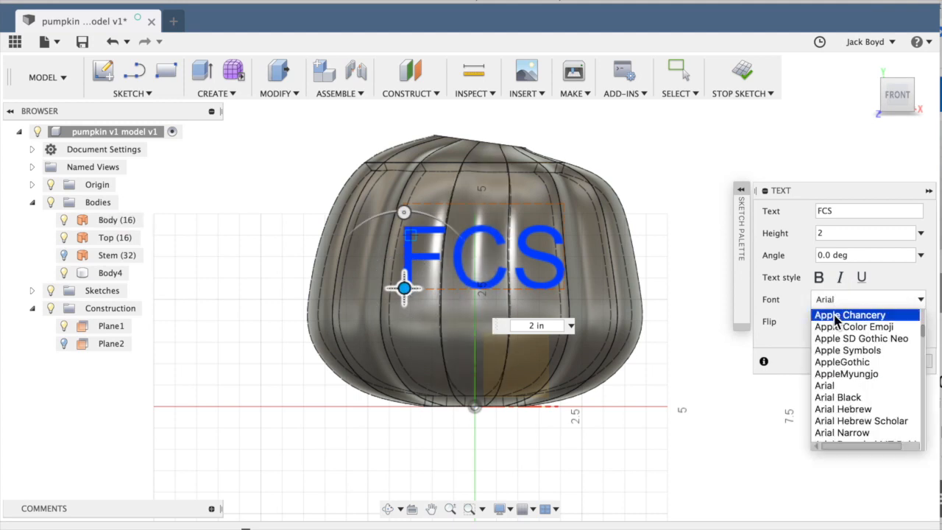
pyautogui.click(837, 316)
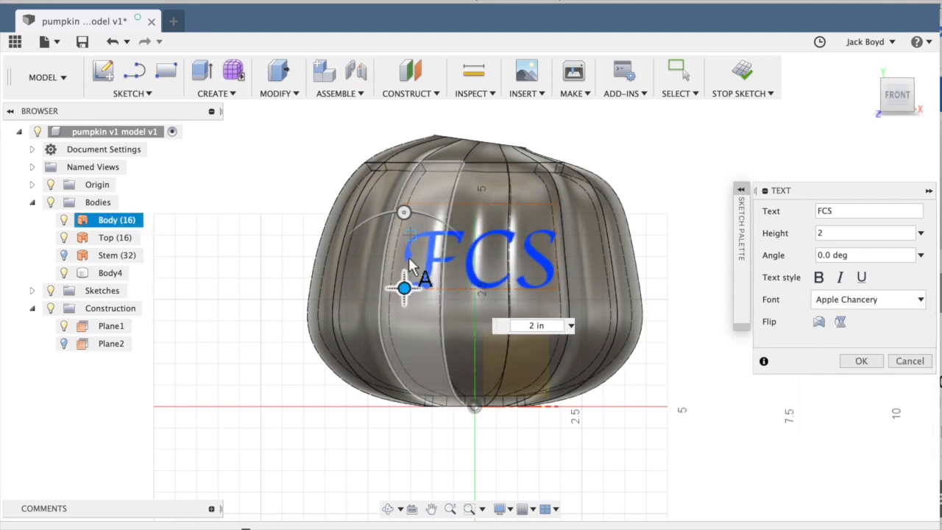
pyautogui.moveTo(404, 288); pyautogui.dragTo(400, 294)
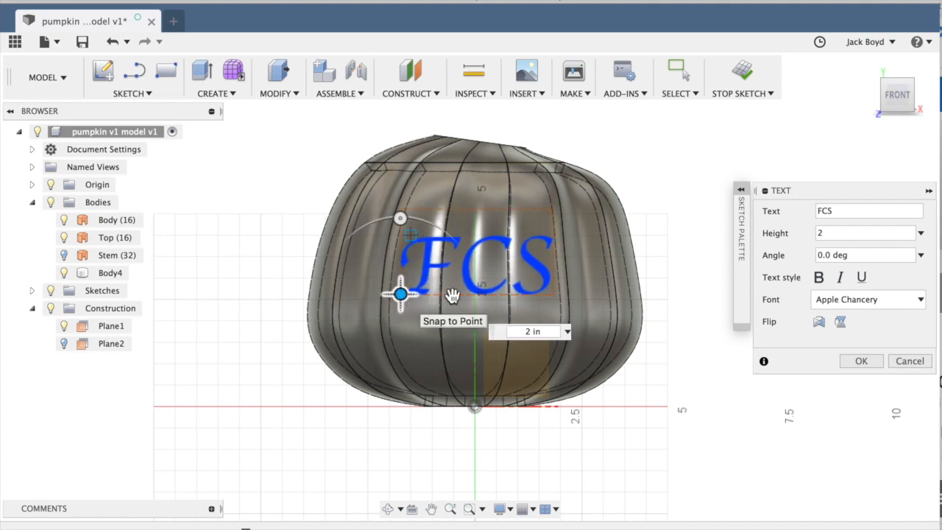
# - Finish the text sketch and turn on the visibility of the sketches
pyautogui.moveTo(881, 126); pyautogui.dragTo(851, 135)
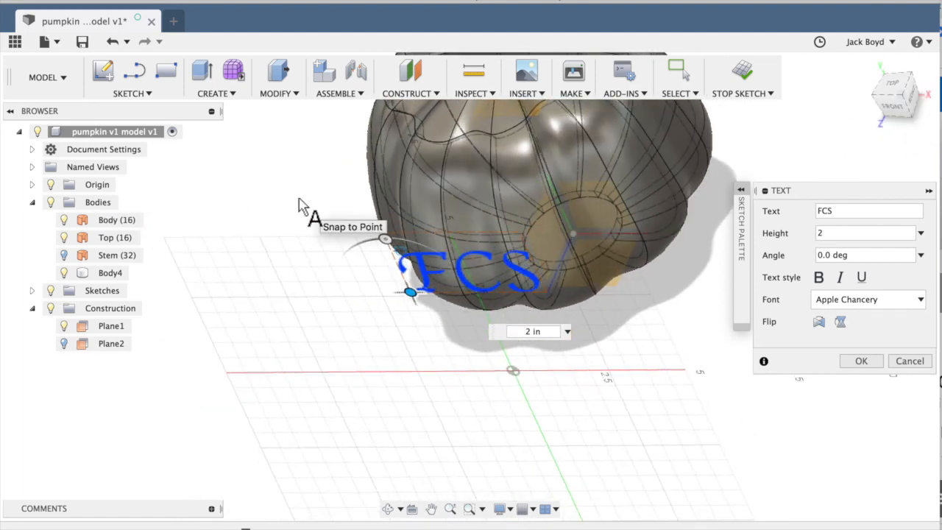
pyautogui.click(757, 98)
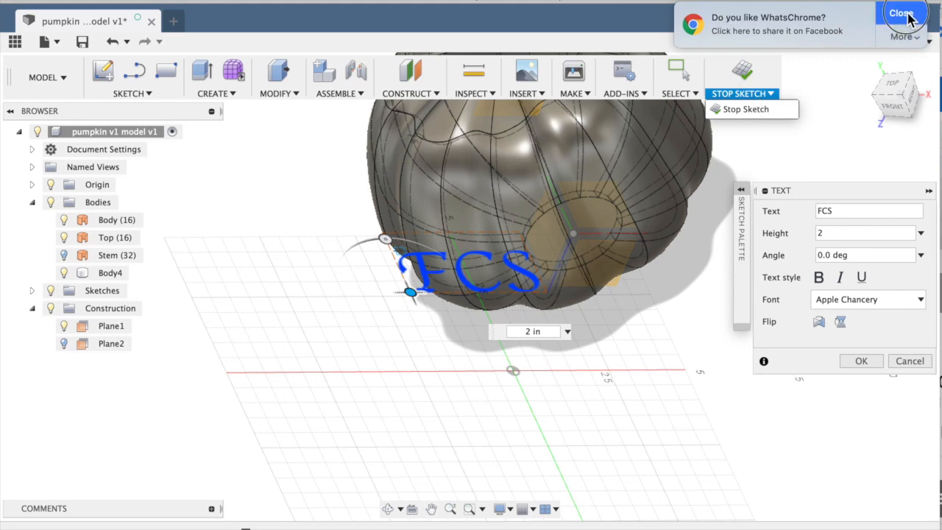
pyautogui.click(747, 109)
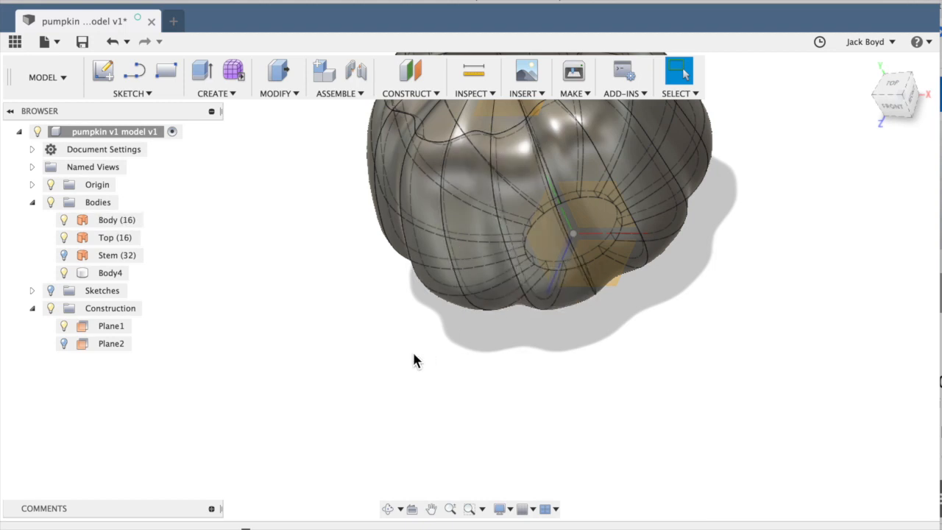
pyautogui.click(50, 291)
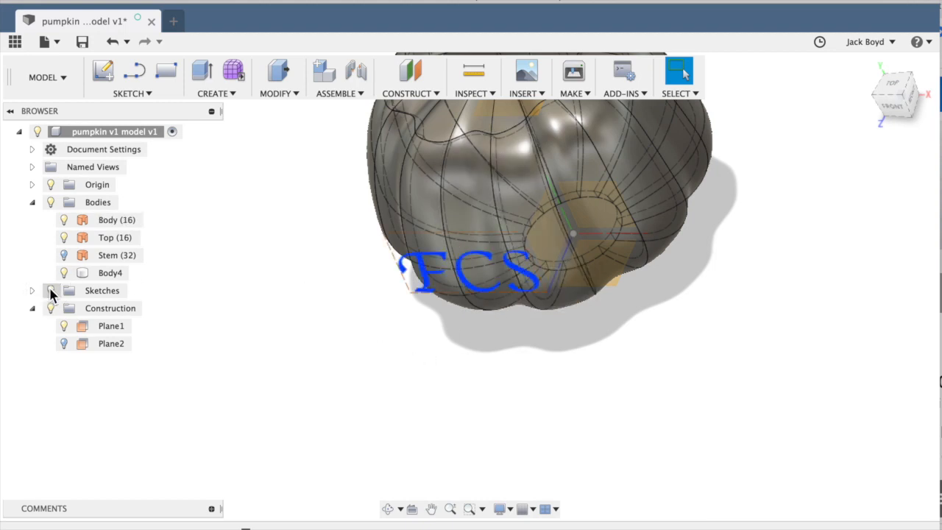
# - Extrude the FCS sketch text -4.50 in as a cut into the front of the pumpkin
pyautogui.click(426, 289)
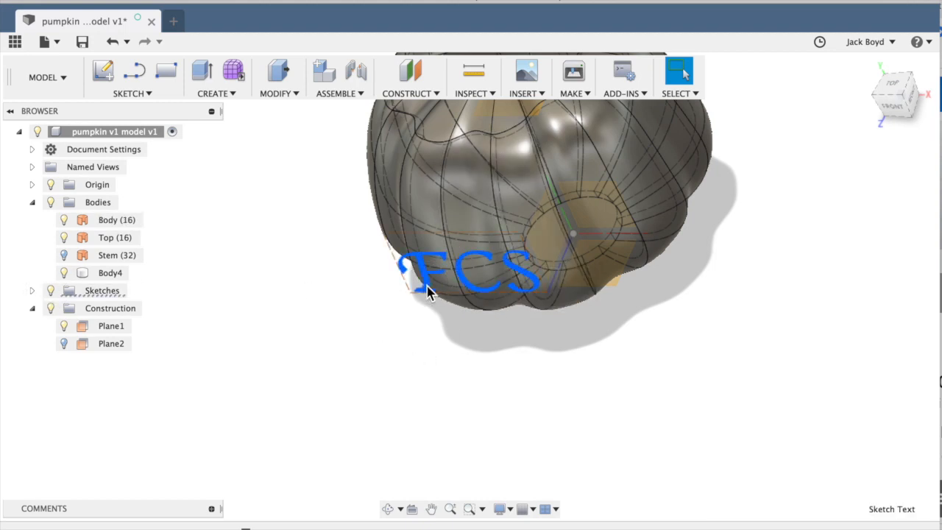
pyautogui.rightClick(427, 289)
pyautogui.click(479, 270)
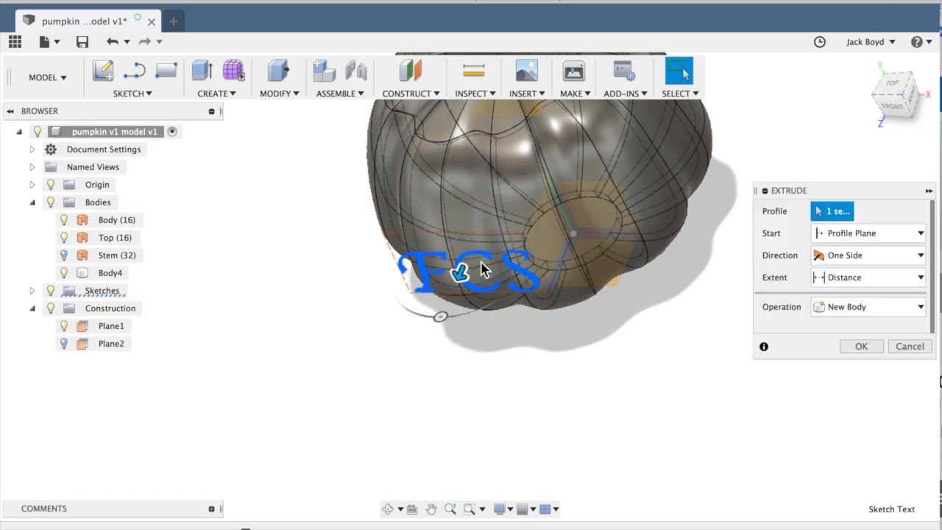
pyautogui.moveTo(462, 274); pyautogui.dragTo(476, 206)
pyautogui.moveTo(514, 183); pyautogui.dragTo(533, 152)
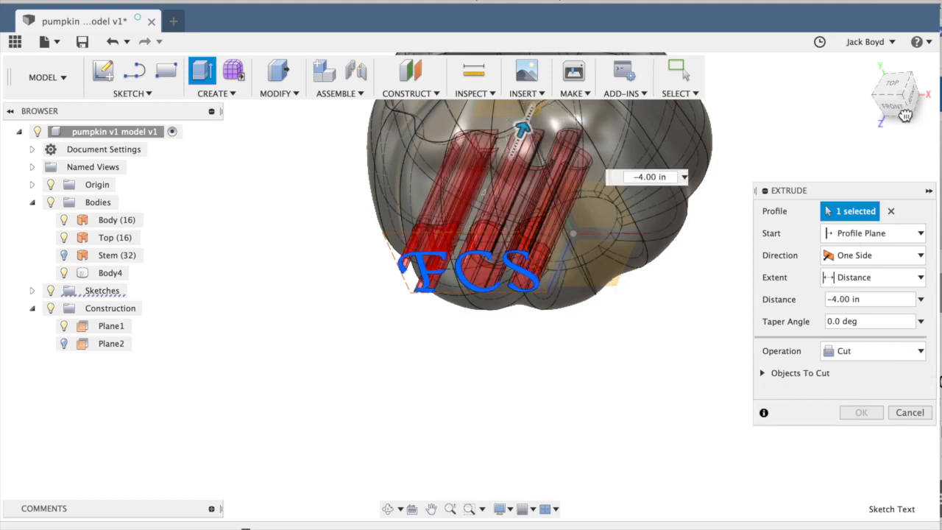
pyautogui.moveTo(899, 114)
pyautogui.mouseDown()
pyautogui.moveTo(893, 103)
pyautogui.moveTo(845, 160)
pyautogui.moveTo(862, 119)
pyautogui.moveTo(912, 81)
pyautogui.moveTo(899, 103)
pyautogui.mouseUp()
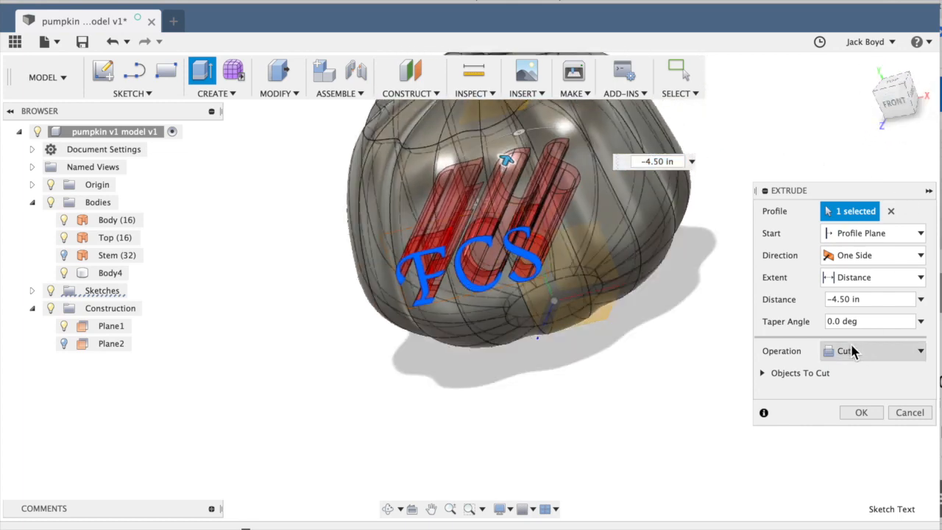
pyautogui.click(861, 413)
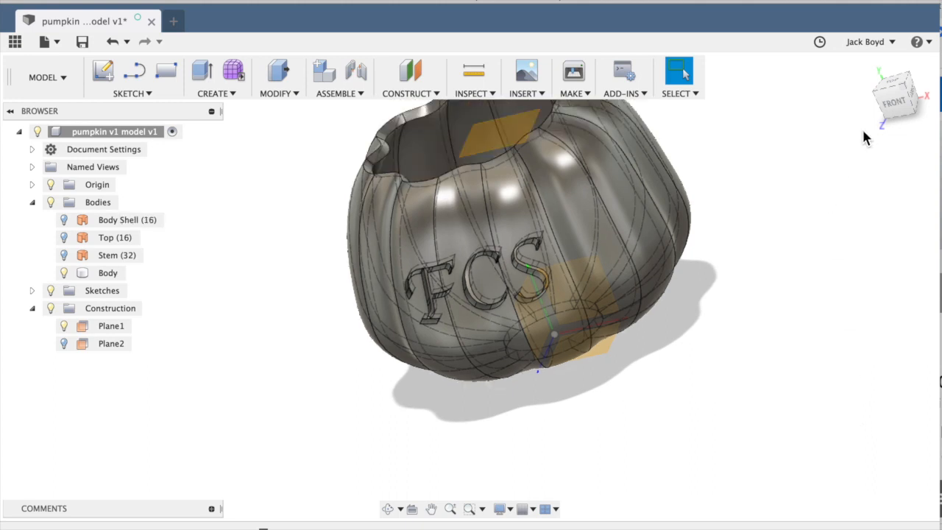
# - Show the Stem and Top bodies and hide the origin, sketches and construction planes
pyautogui.click(894, 101)
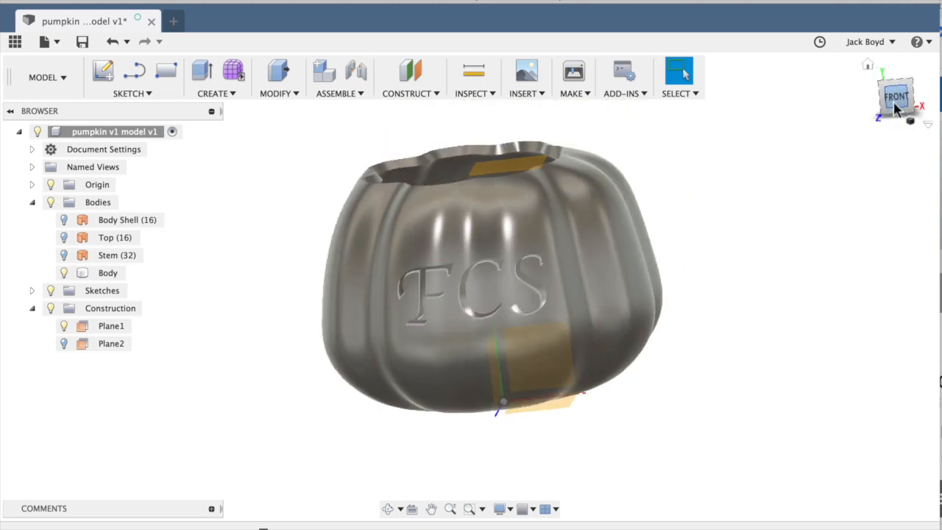
pyautogui.click(65, 253)
pyautogui.click(64, 255)
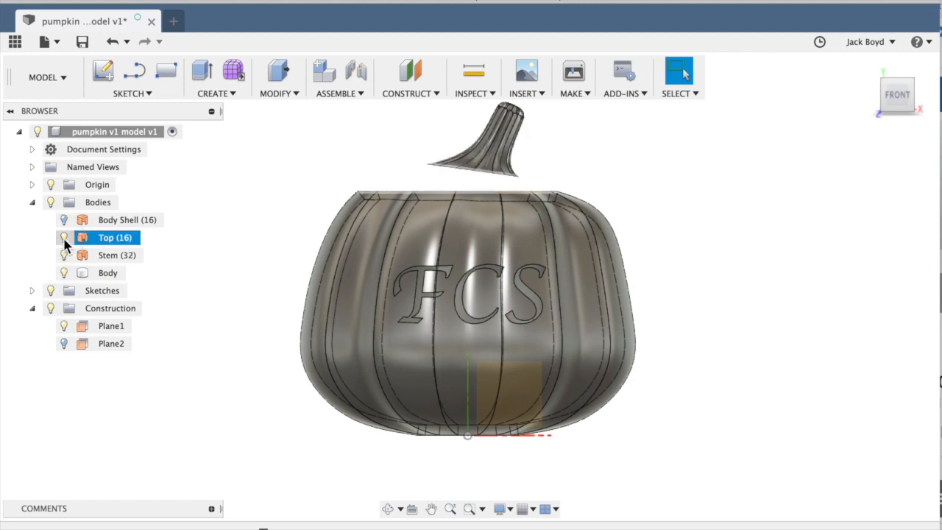
pyautogui.click(64, 237)
pyautogui.moveTo(893, 92); pyautogui.dragTo(871, 107)
pyautogui.scroll(4, 778, 210)
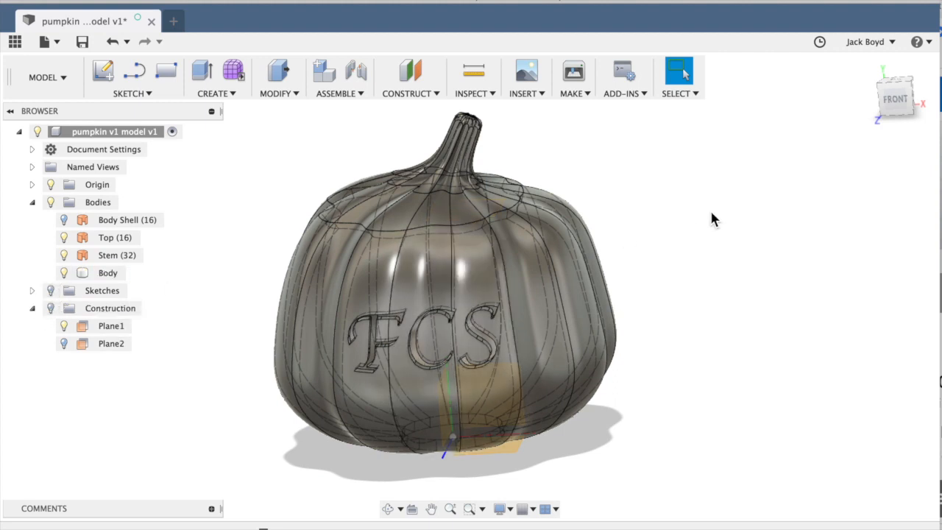
pyautogui.click(51, 183)
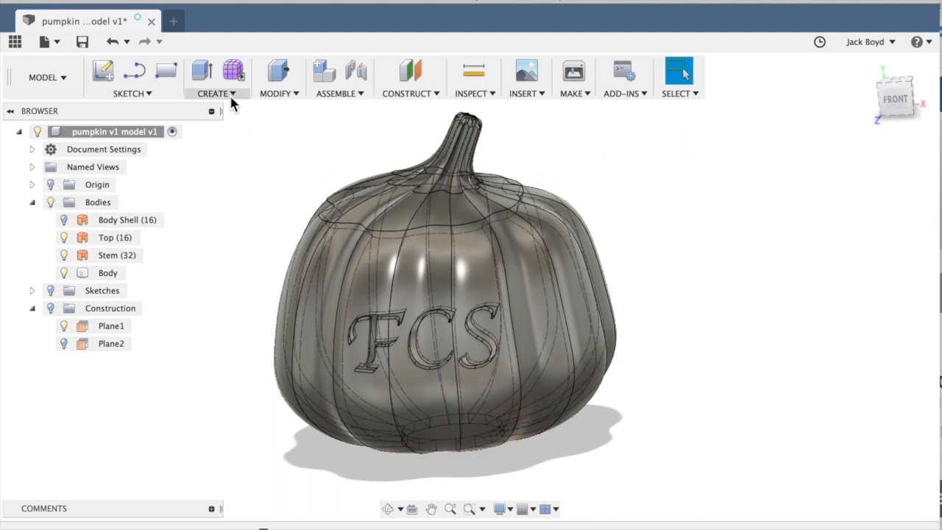
# - Open the Appearance settings and search the material library for "texture"
pyautogui.click(276, 96)
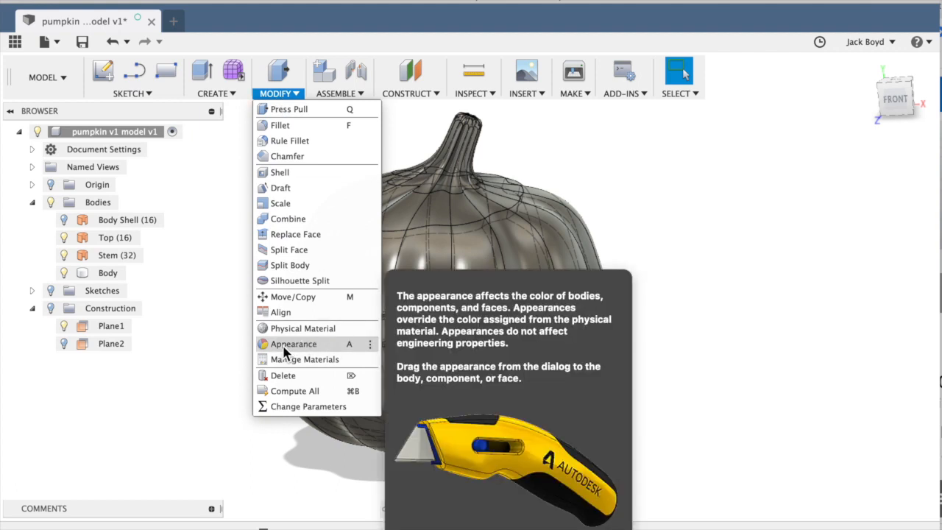
pyautogui.click(287, 344)
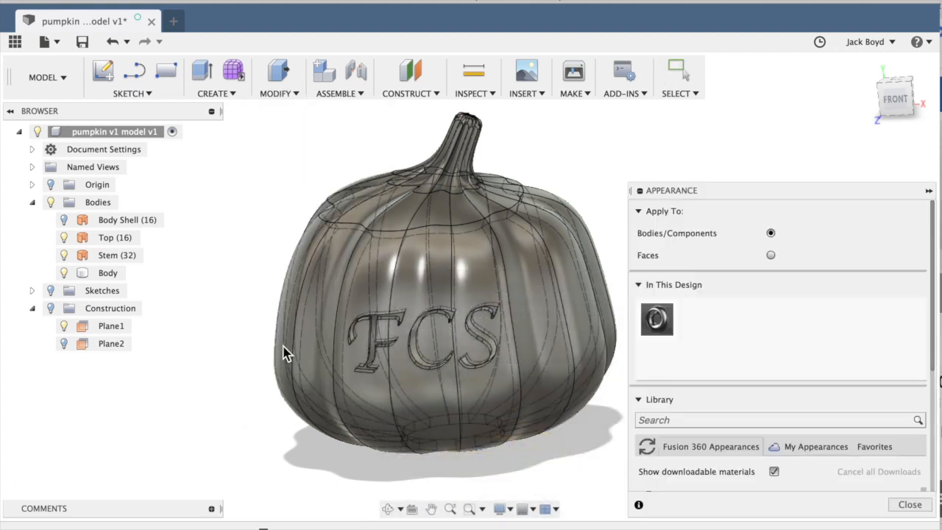
pyautogui.scroll(-3, 695, 266)
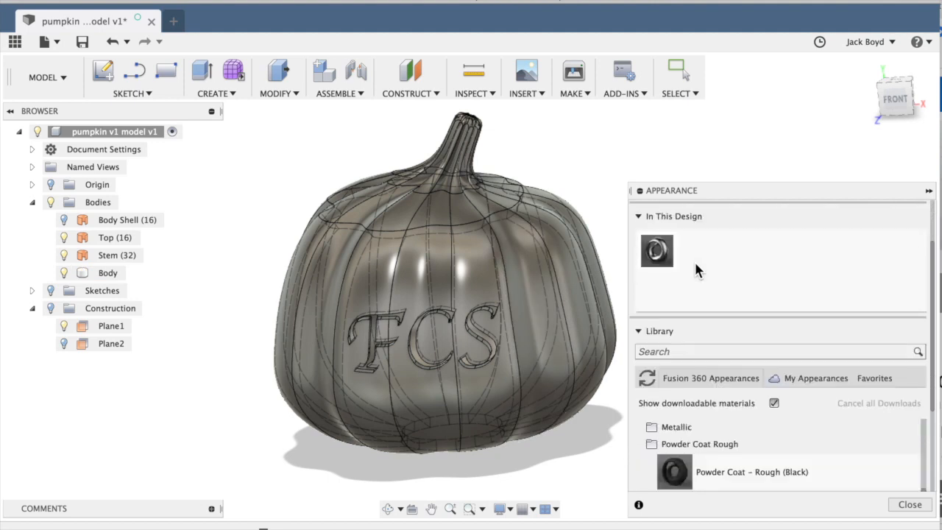
pyautogui.scroll(-2, 684, 279)
pyautogui.click(672, 290)
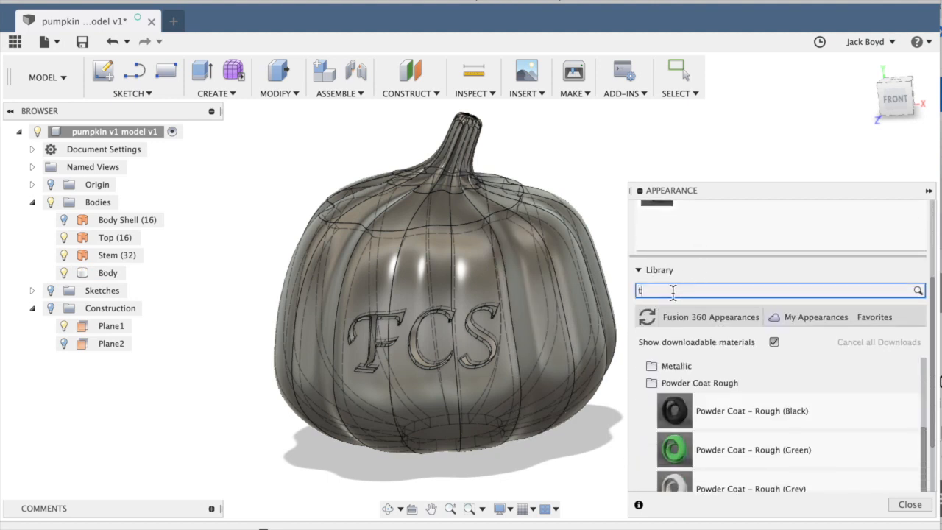
pyautogui.write('texture')
pyautogui.press('Return')
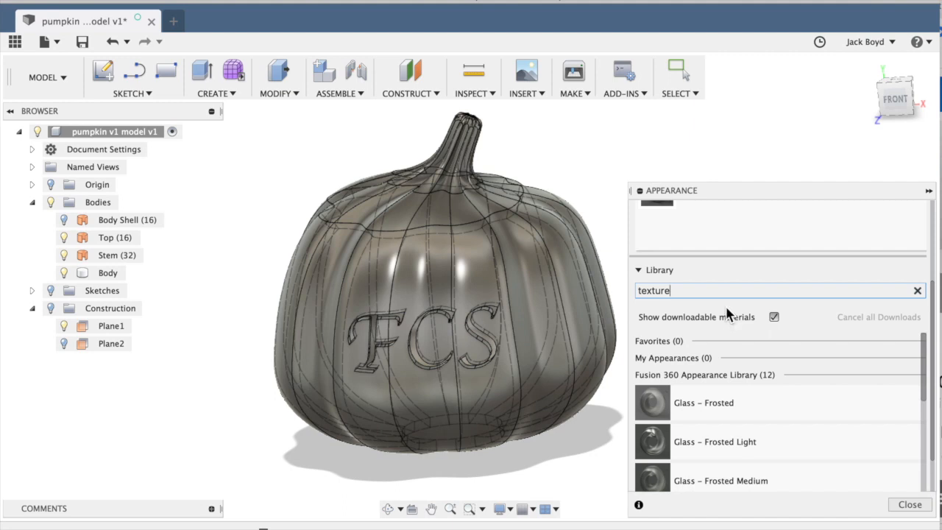
# - Apply the Plastic - Texture - Random appearance to the pumpkin's main body
pyautogui.scroll(-5, 740, 393)
pyautogui.scroll(1, 741, 394)
pyautogui.scroll(1, 741, 394)
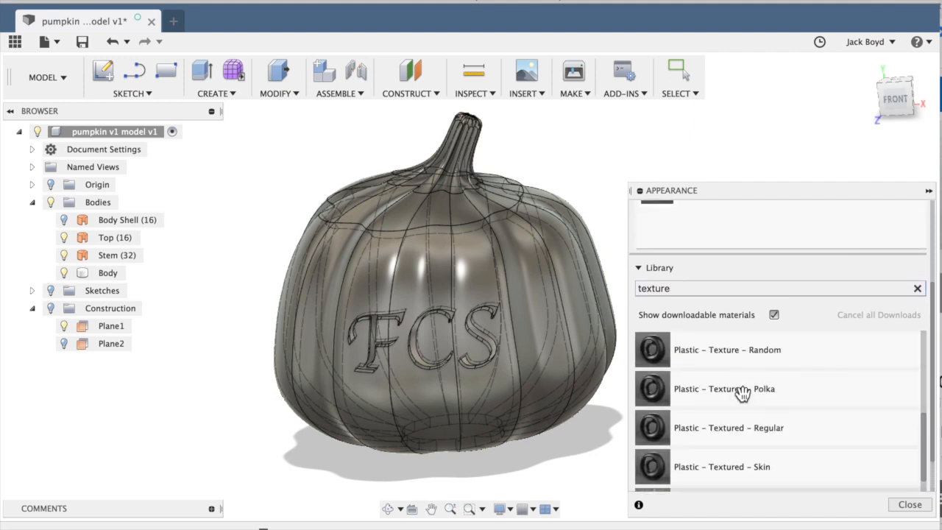
pyautogui.moveTo(719, 364); pyautogui.dragTo(567, 340)
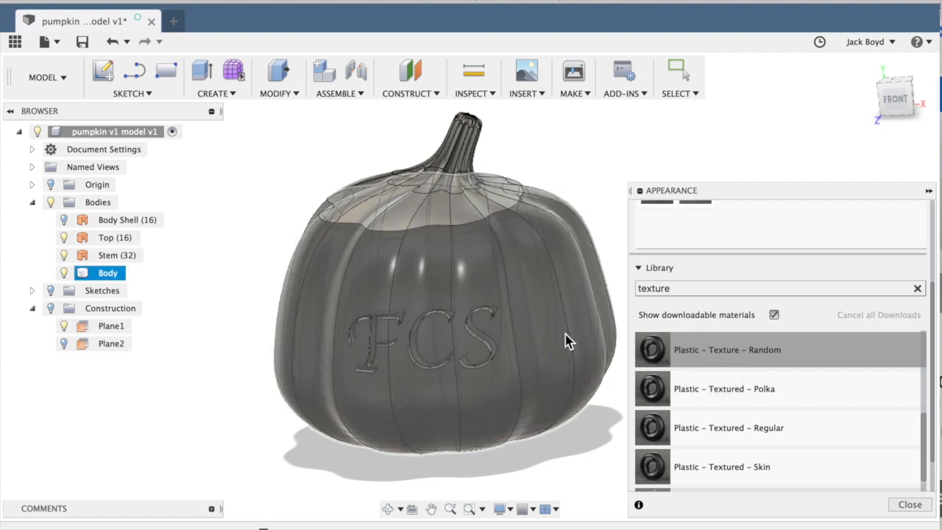
# - Try the Plastic - Textured Polka, Regular and Skin appearances on the pumpkin's main body
pyautogui.scroll(6, 525, 314)
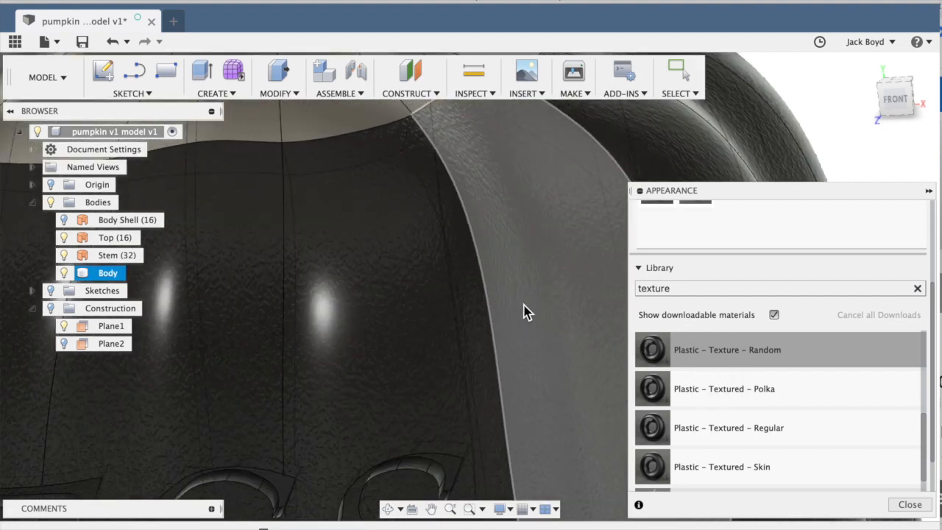
pyautogui.scroll(1, 525, 313)
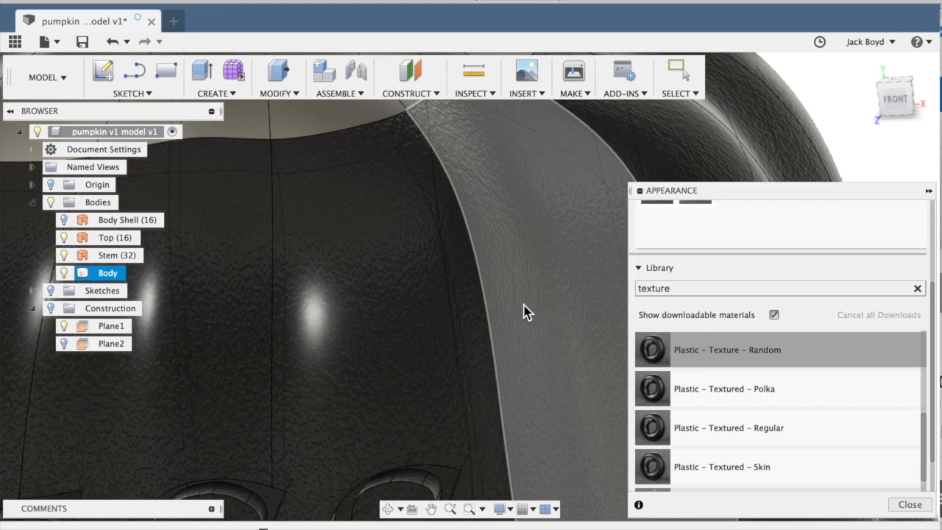
pyautogui.scroll(-2, 525, 314)
pyautogui.scroll(-4, 525, 313)
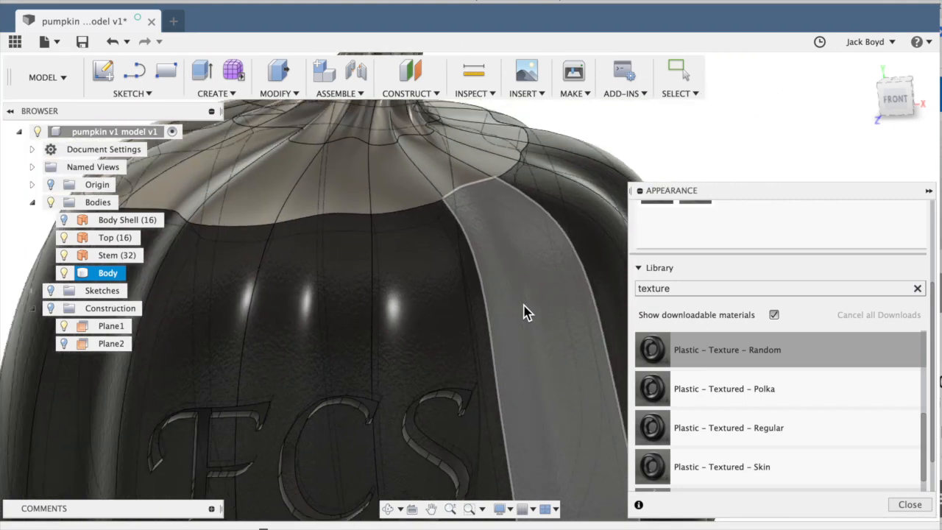
pyautogui.click(651, 395)
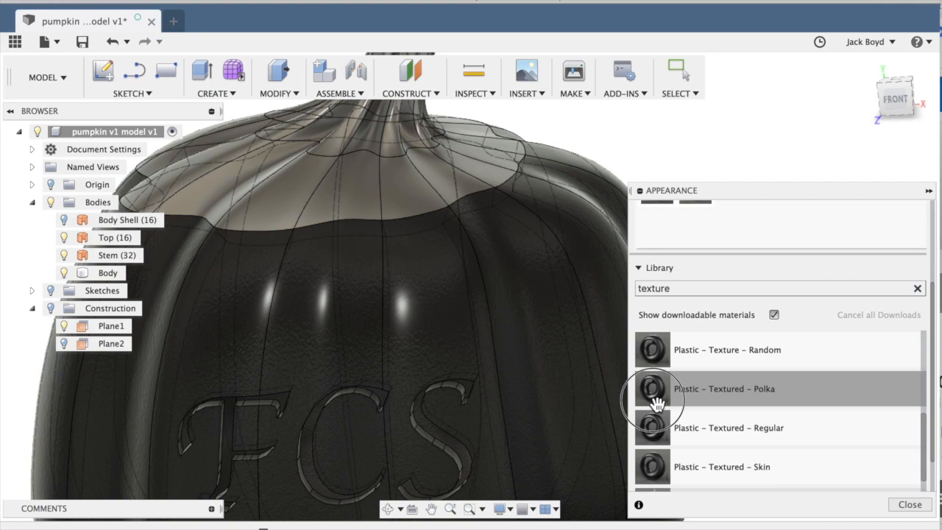
pyautogui.moveTo(657, 403); pyautogui.dragTo(552, 393)
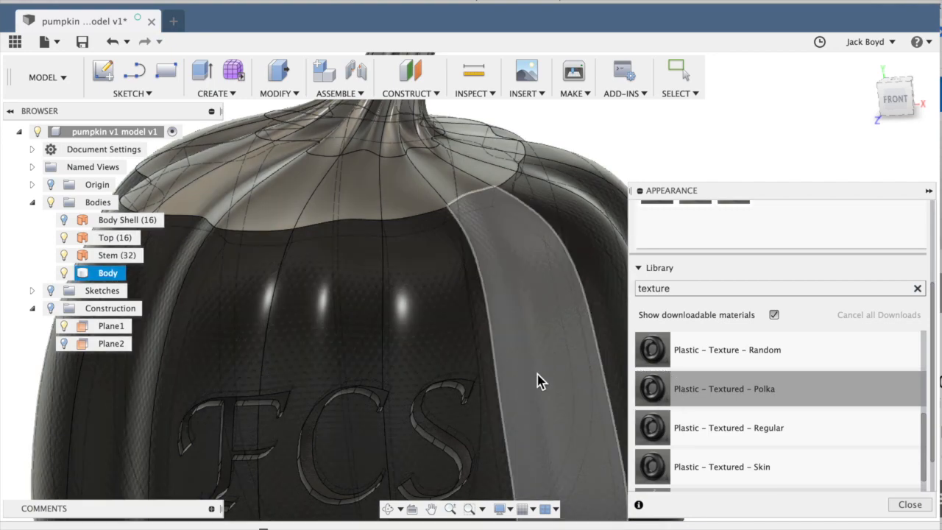
pyautogui.click(674, 351)
pyautogui.moveTo(708, 433); pyautogui.dragTo(557, 402)
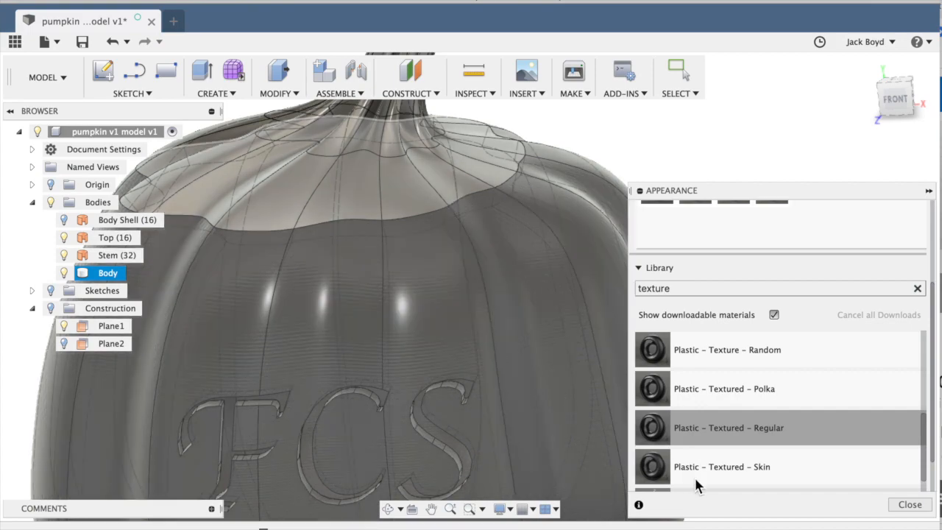
pyautogui.moveTo(695, 475); pyautogui.dragTo(544, 431)
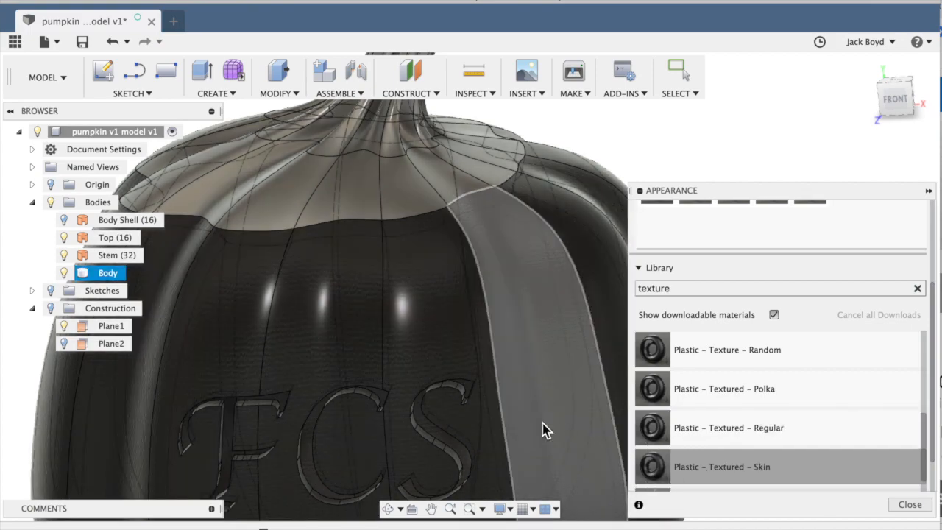
# - Apply the Plastic - Texture - Random appearance to the pumpkin's main body, lid and stem
pyautogui.moveTo(727, 348); pyautogui.dragTo(553, 359)
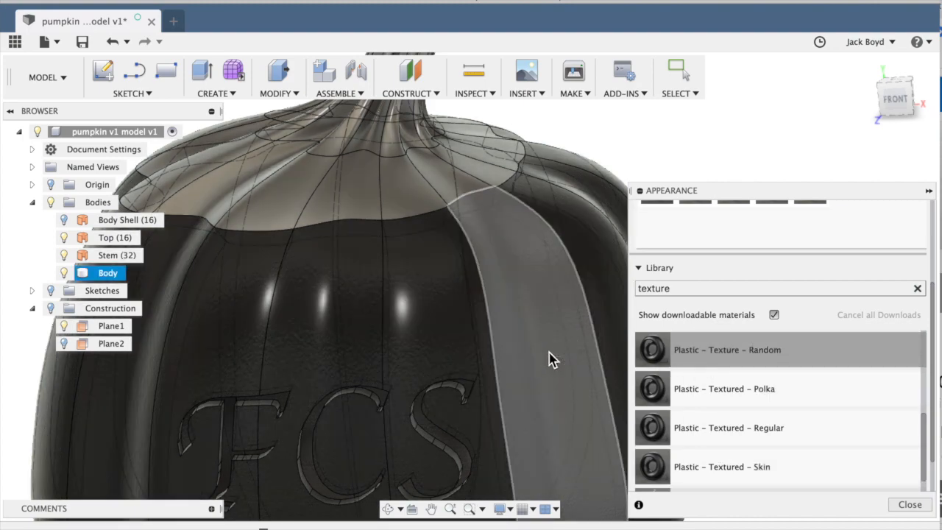
pyautogui.moveTo(710, 356); pyautogui.dragTo(404, 194)
pyautogui.moveTo(701, 354); pyautogui.dragTo(473, 214)
pyautogui.moveTo(357, 89); pyautogui.dragTo(368, 112)
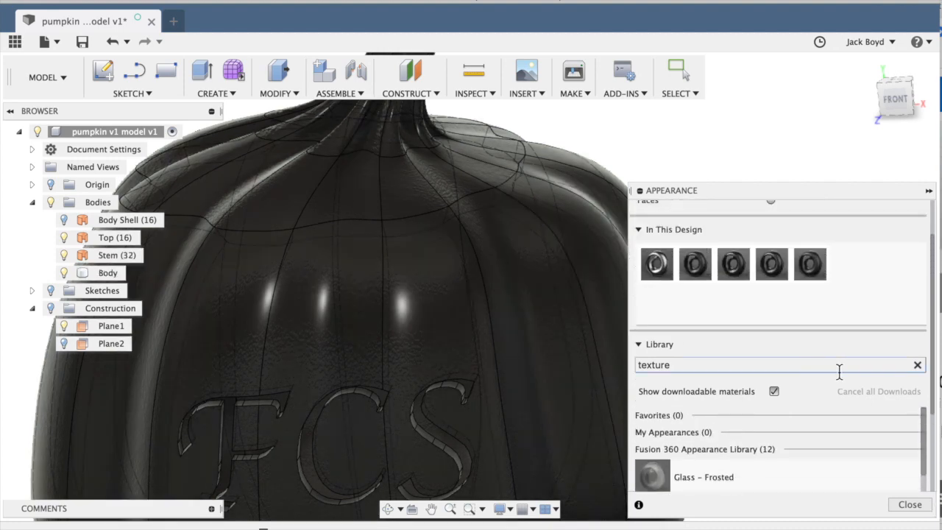
# - Search the appearance library for "paint" and apply Powder Coat - Rough (Green) to the stem
pyautogui.click(916, 365)
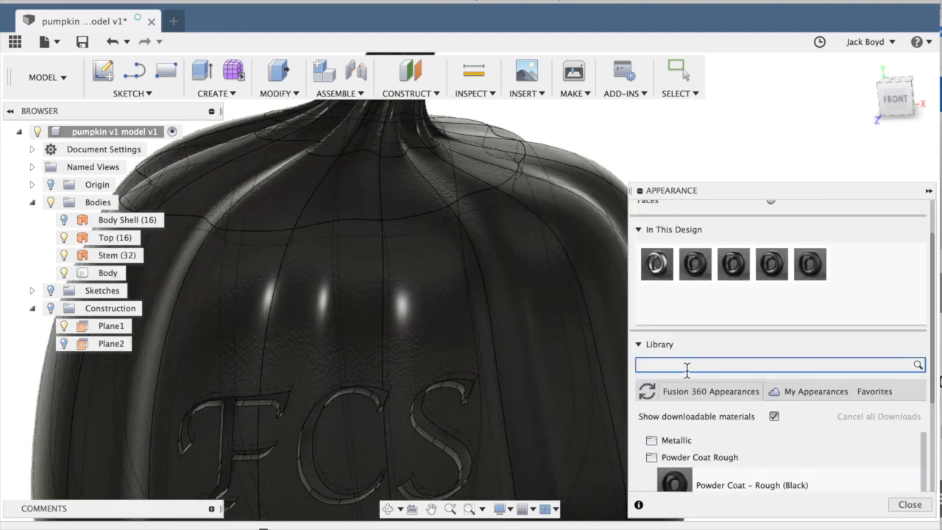
pyautogui.write('panint')
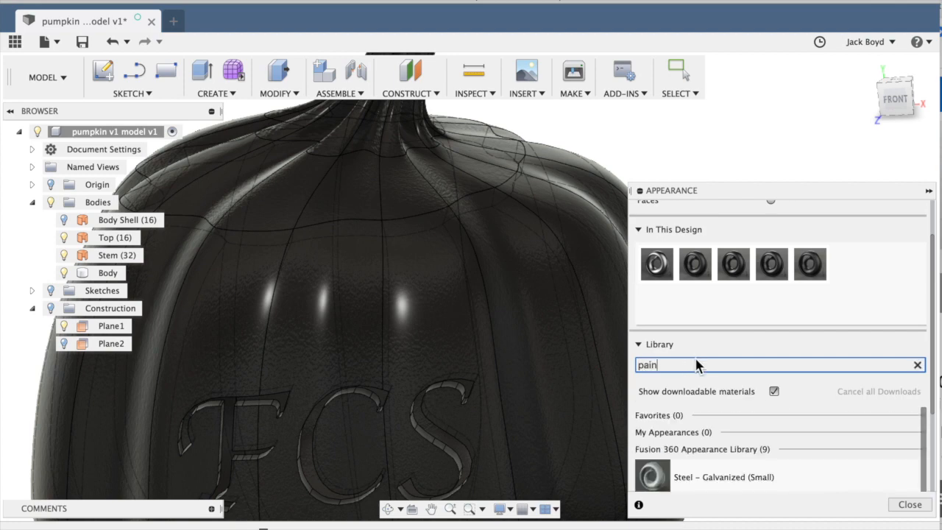
pyautogui.scroll(-5, 692, 364)
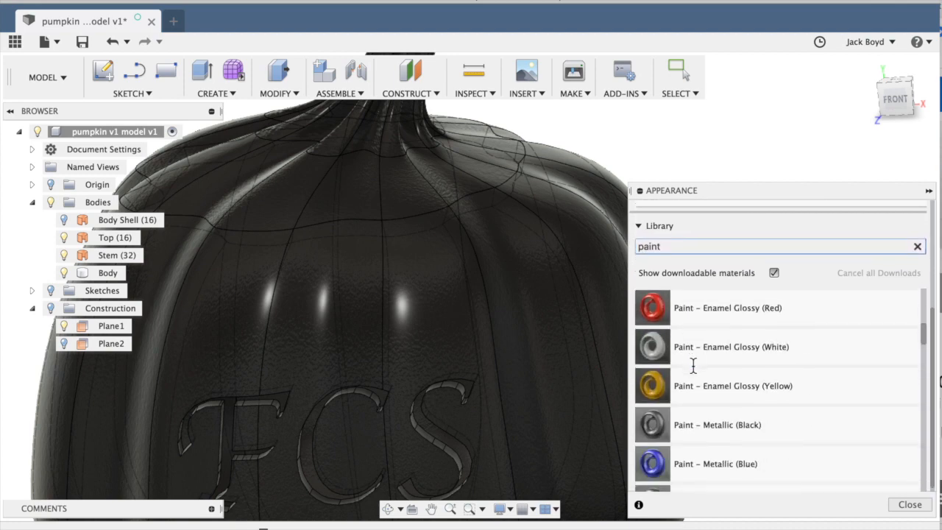
pyautogui.scroll(-3, 692, 365)
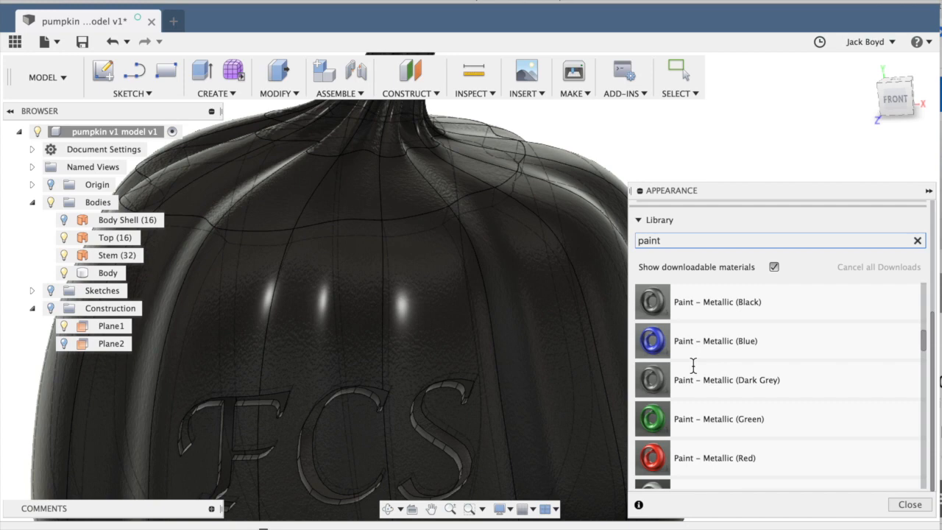
pyautogui.scroll(-8, 692, 365)
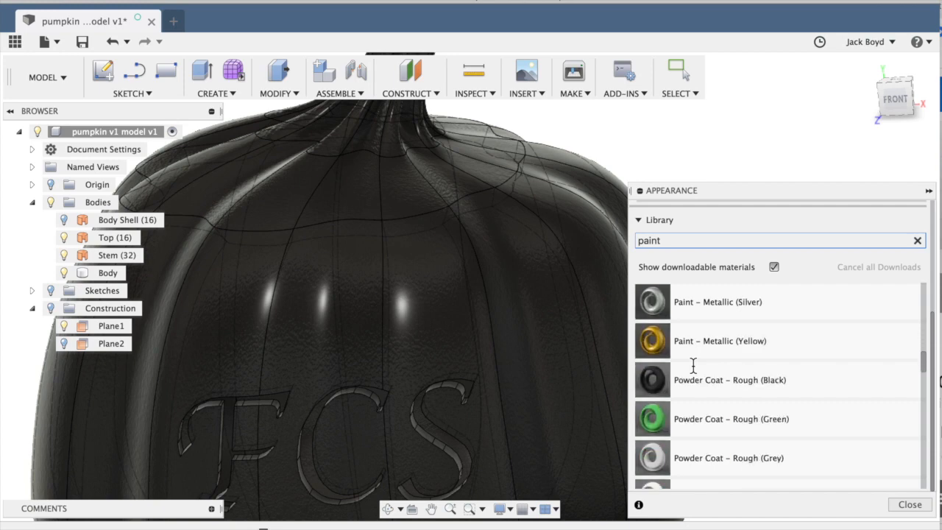
pyautogui.scroll(3, 692, 365)
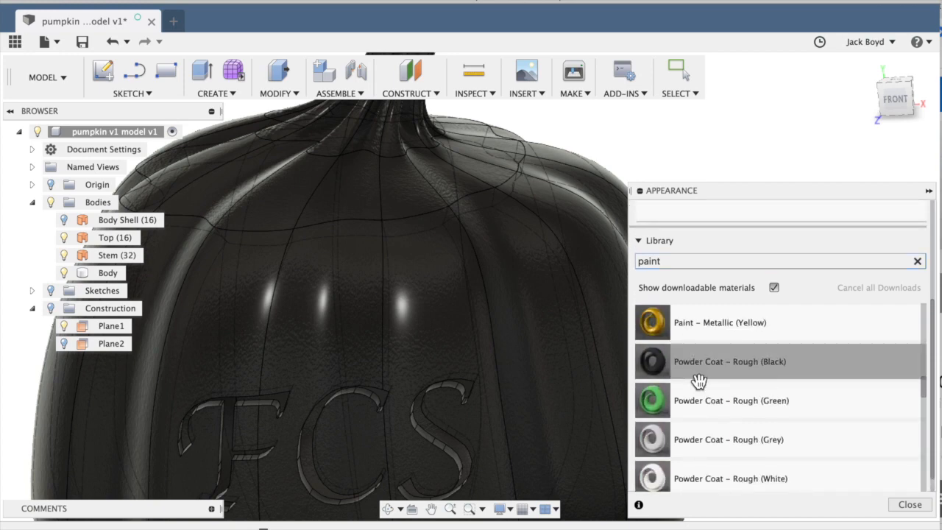
pyautogui.scroll(-5, 601, 288)
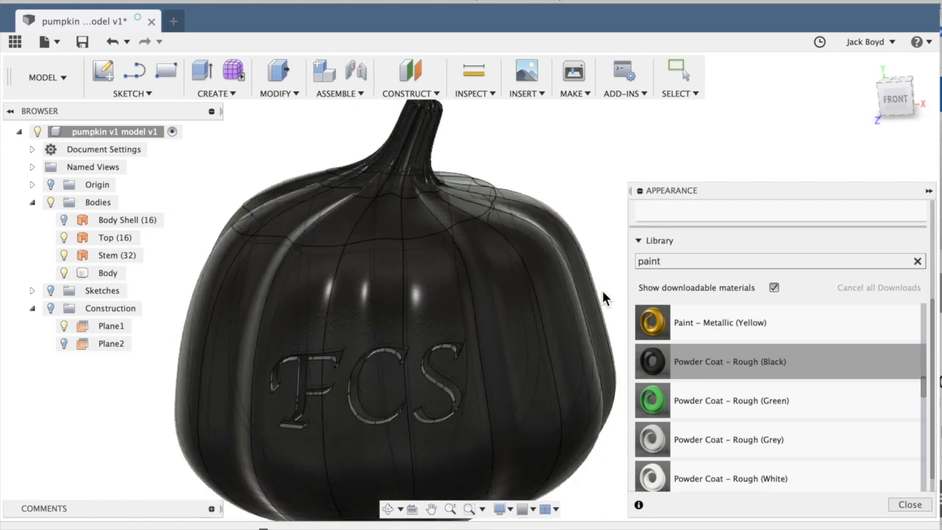
pyautogui.moveTo(704, 413); pyautogui.dragTo(432, 145)
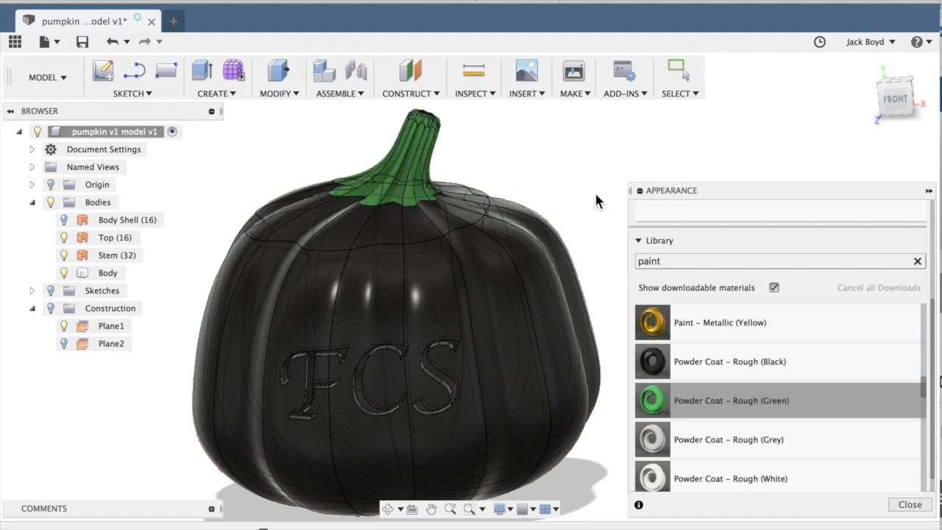
# - Duplicate the Powder Coat - Rough (Green) appearance used in this design
pyautogui.scroll(2, 709, 401)
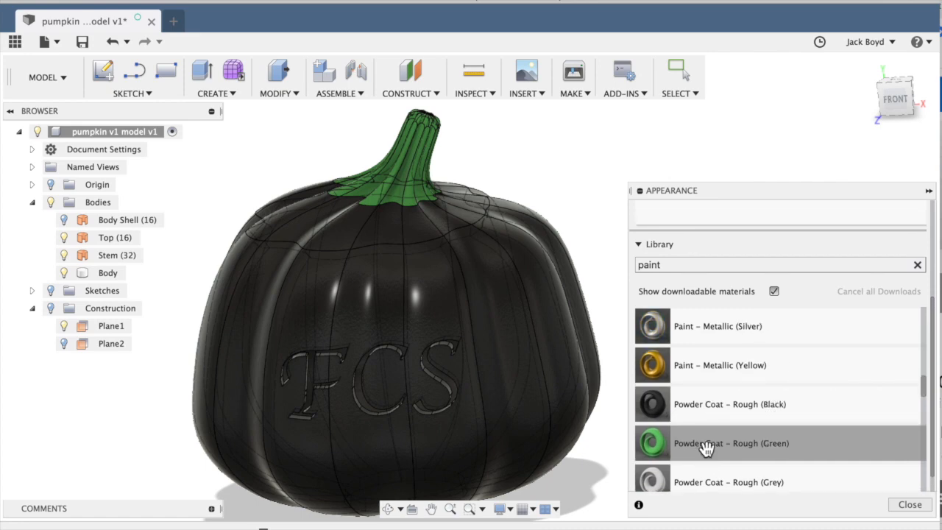
pyautogui.scroll(3, 707, 384)
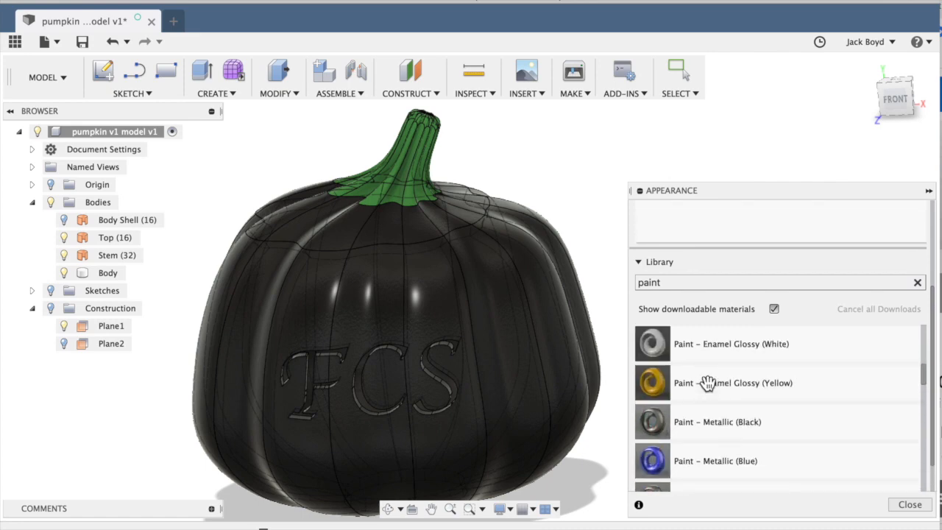
pyautogui.scroll(5, 706, 383)
pyautogui.scroll(2, 780, 335)
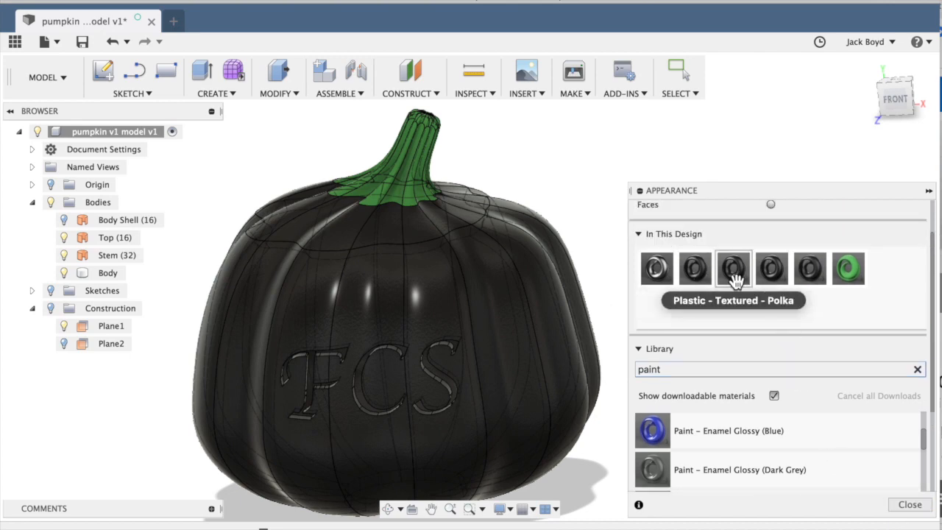
pyautogui.rightClick(850, 277)
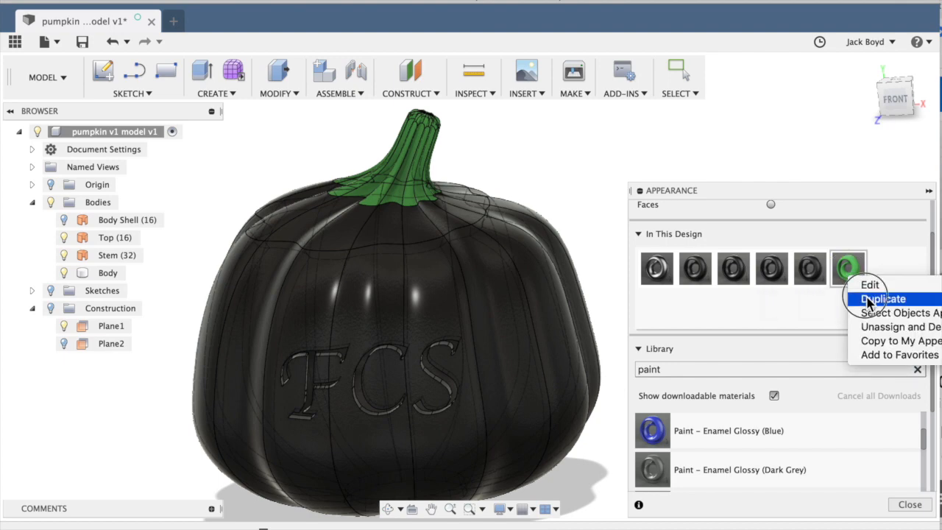
pyautogui.click(868, 300)
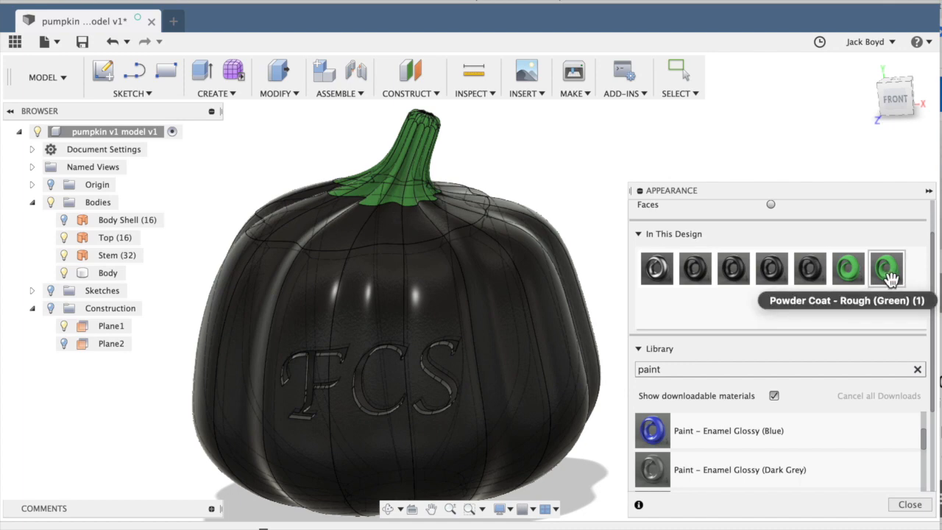
# - Rename the duplicated green appearance as Powder Coat - Rough (Orange Pumpkin)
pyautogui.rightClick(890, 278)
pyautogui.click(908, 285)
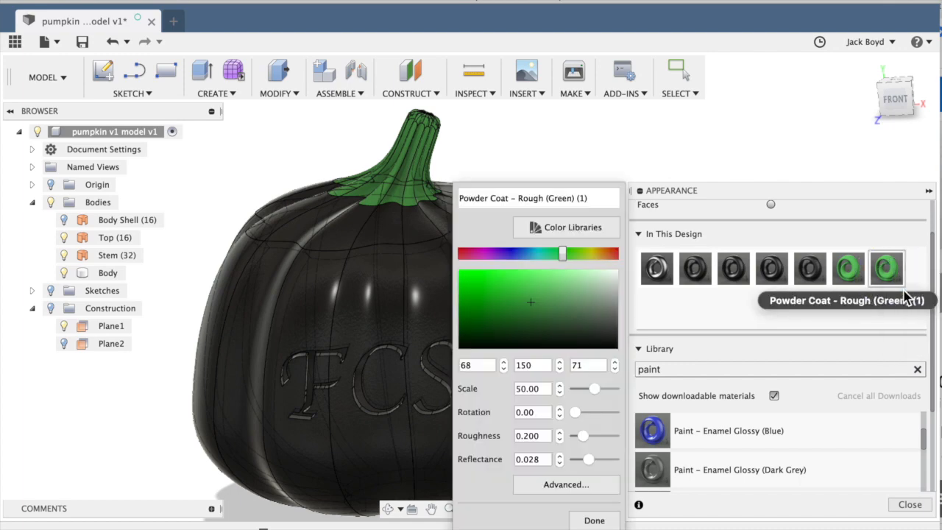
pyautogui.click(524, 199)
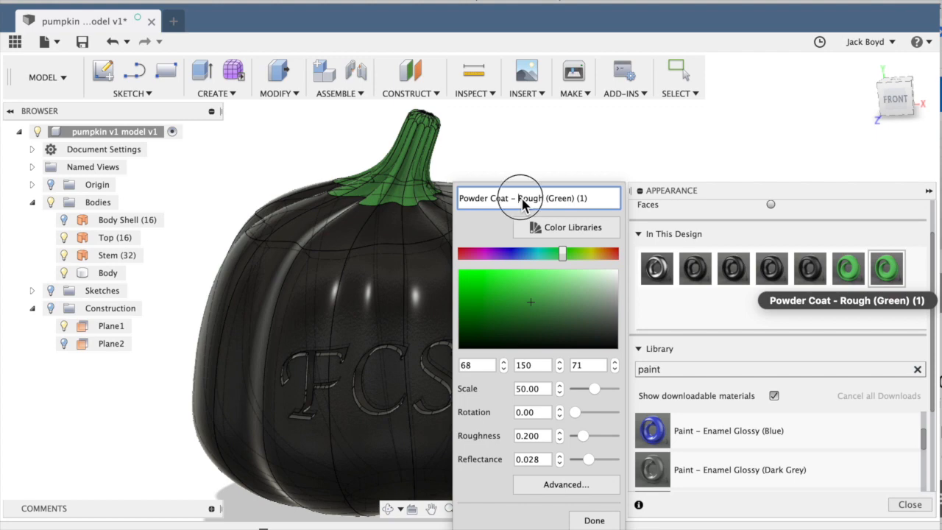
pyautogui.moveTo(548, 200); pyautogui.dragTo(601, 208)
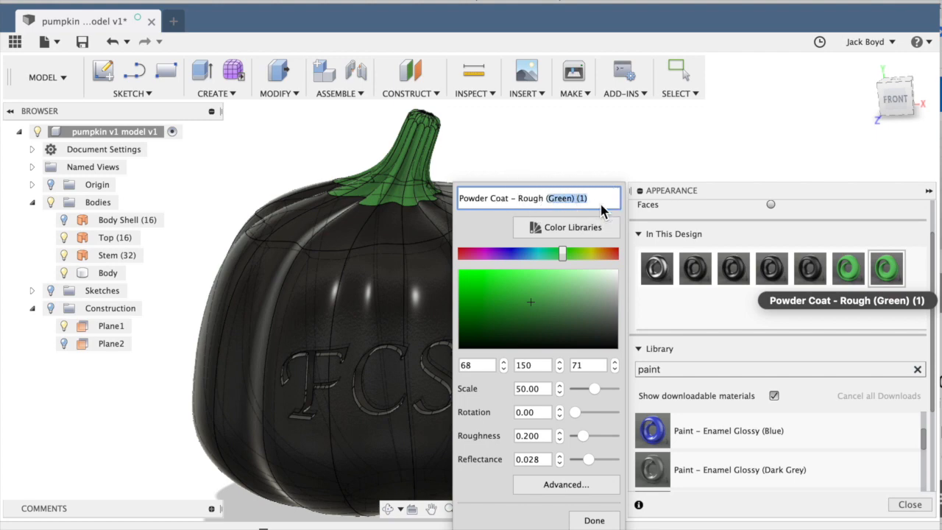
pyautogui.write('(Orange Pumpki')
# - Try to set the duplicated appearance's colour to PANTONE 16-1260 TCX Harvest Pumpkin, searching the color libraries for 16-1260
pyautogui.click(568, 227)
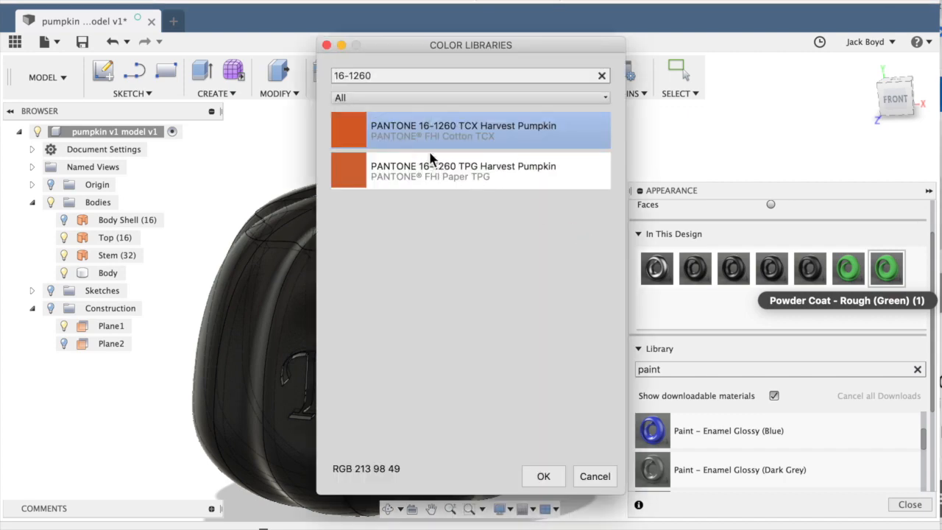
pyautogui.click(425, 145)
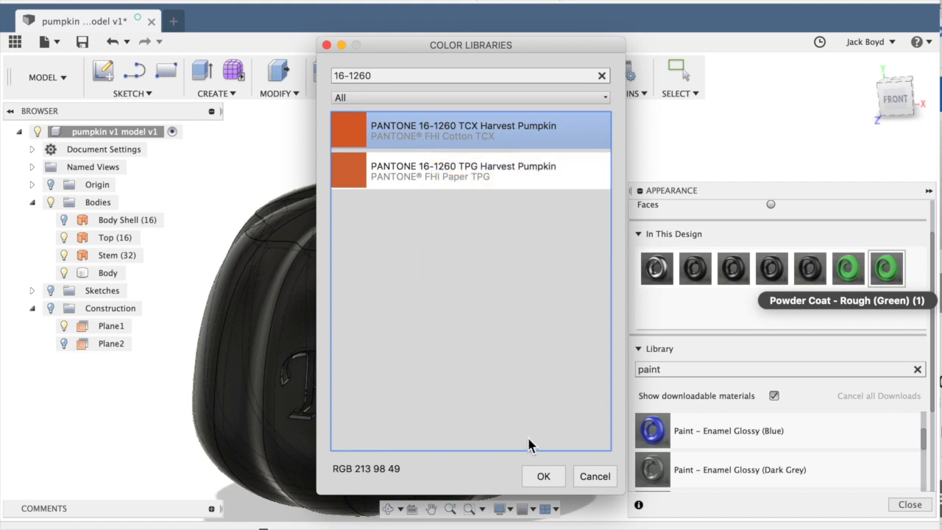
pyautogui.click(544, 478)
pyautogui.click(602, 75)
pyautogui.click(419, 75)
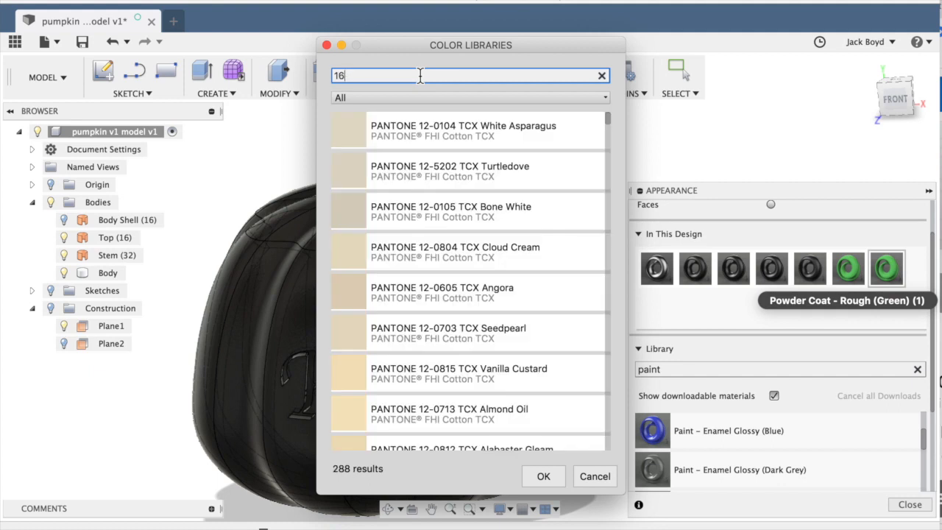
pyautogui.write('-1260')
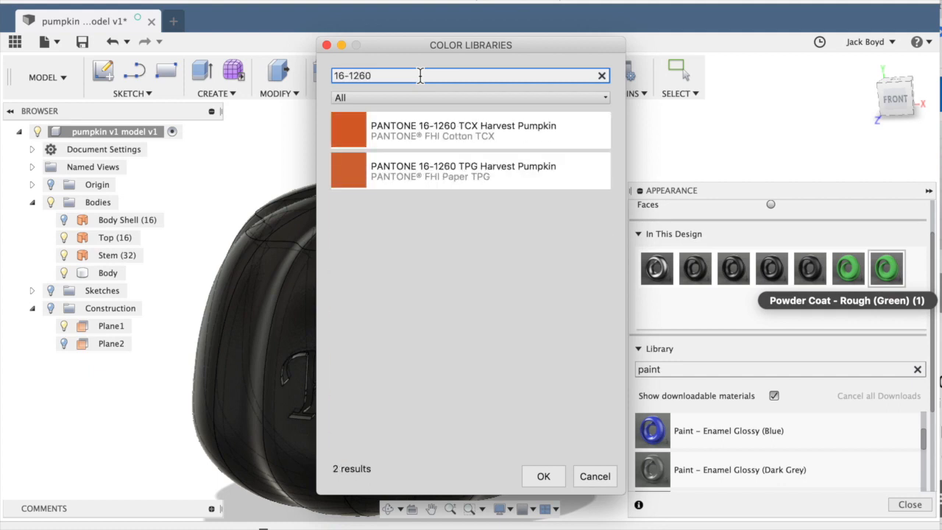
pyautogui.click(405, 140)
pyautogui.click(543, 476)
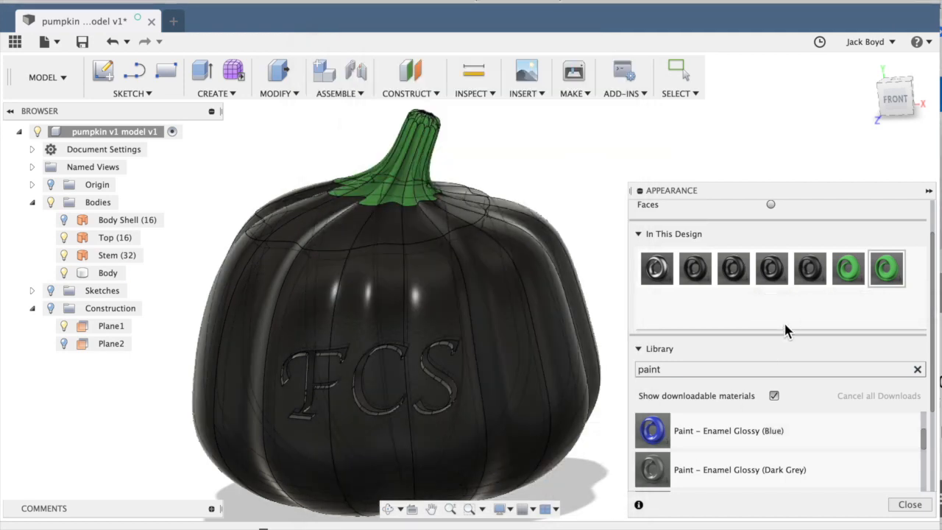
# - Apply Powder Coat - Rough (Orange Pumpkin) to the pumpkin's main body and set the appearance's colour to PANTONE 16-1260 TCX Harvest Pumpkin
pyautogui.moveTo(886, 274); pyautogui.dragTo(530, 319)
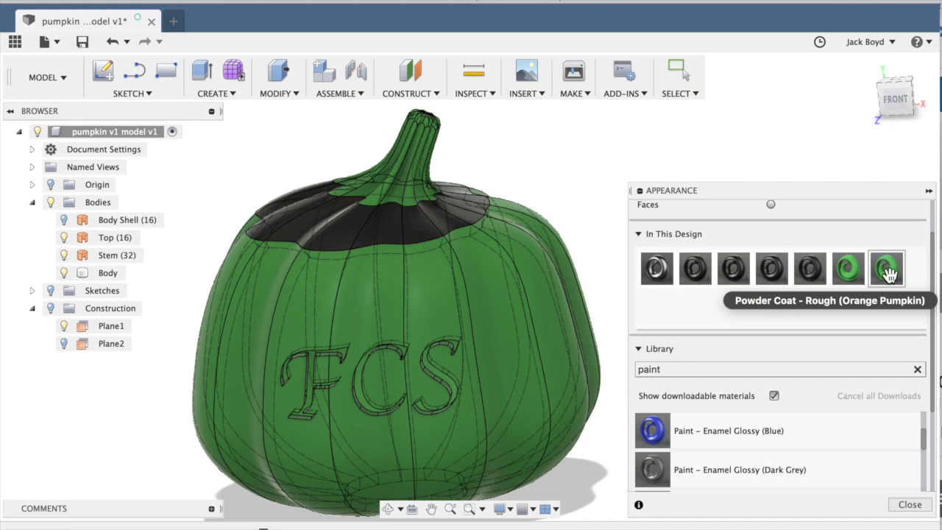
pyautogui.click(887, 272)
pyautogui.rightClick(892, 275)
pyautogui.click(914, 286)
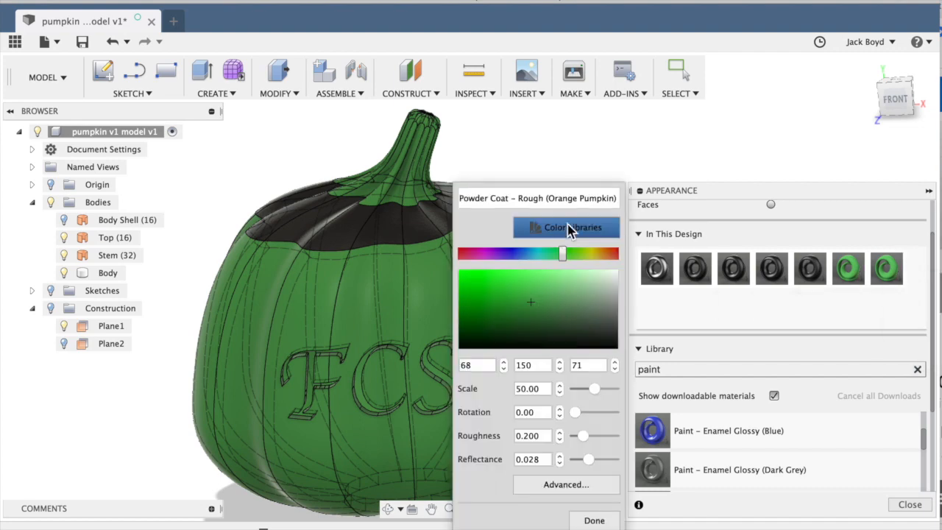
pyautogui.click(573, 229)
pyautogui.click(441, 131)
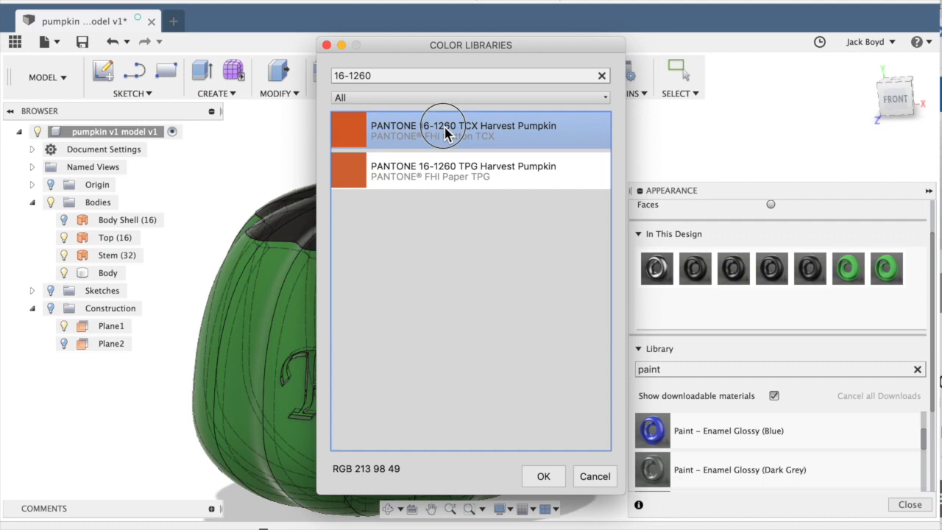
pyautogui.click(550, 476)
pyautogui.click(547, 476)
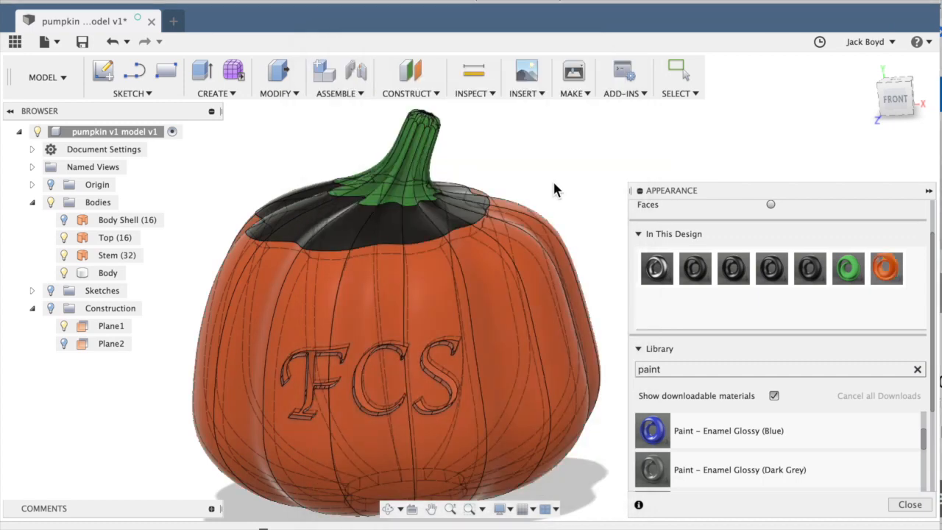
# - Apply the Powder Coat - Rough (Orange Pumpkin) appearance to the pumpkin's lid and finish the Appearance command
pyautogui.moveTo(886, 267); pyautogui.dragTo(447, 187)
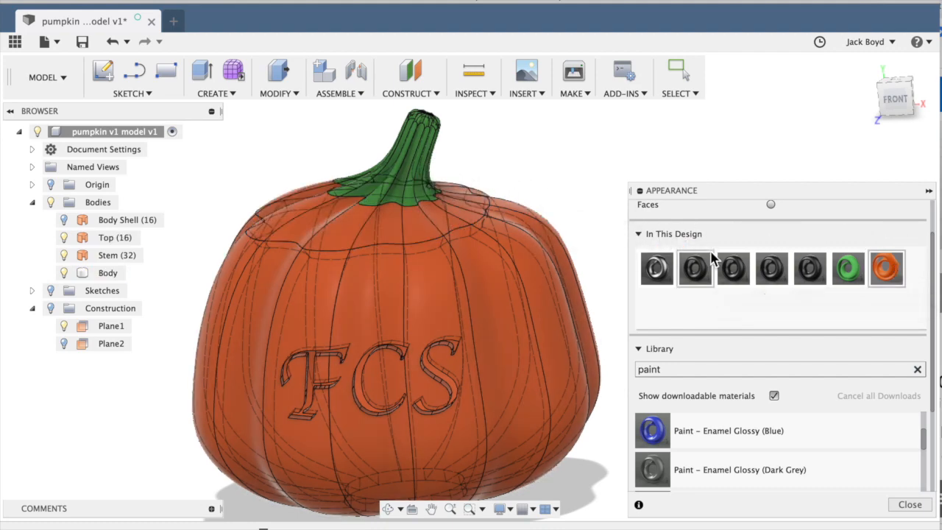
pyautogui.click(904, 503)
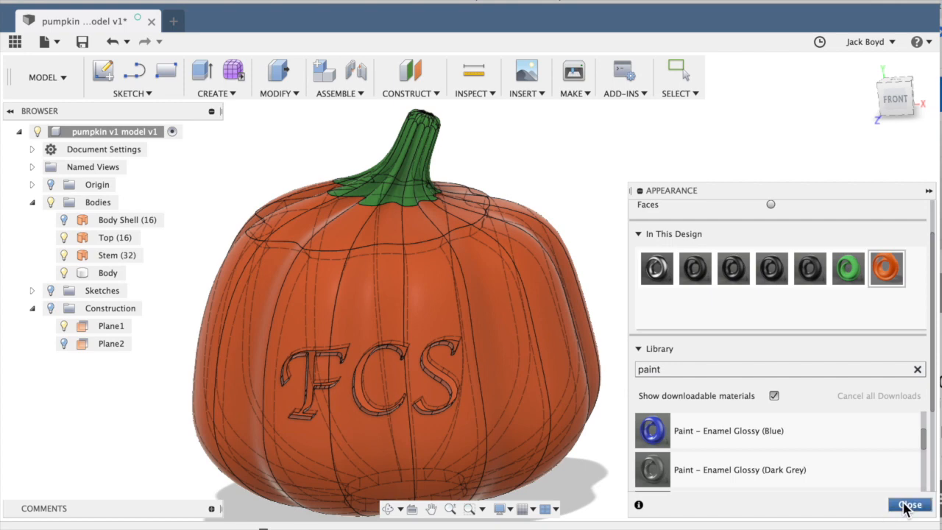
pyautogui.scroll(-3, 621, 261)
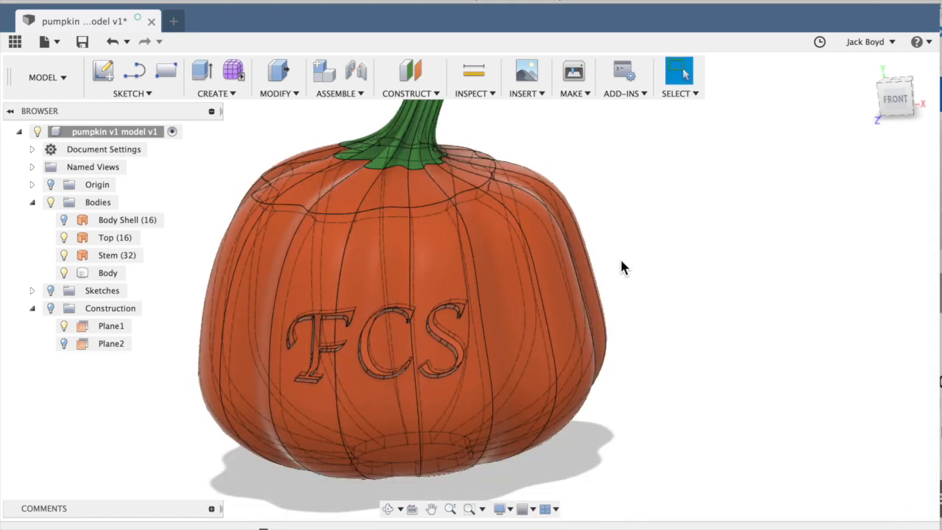
pyautogui.scroll(-5, 621, 267)
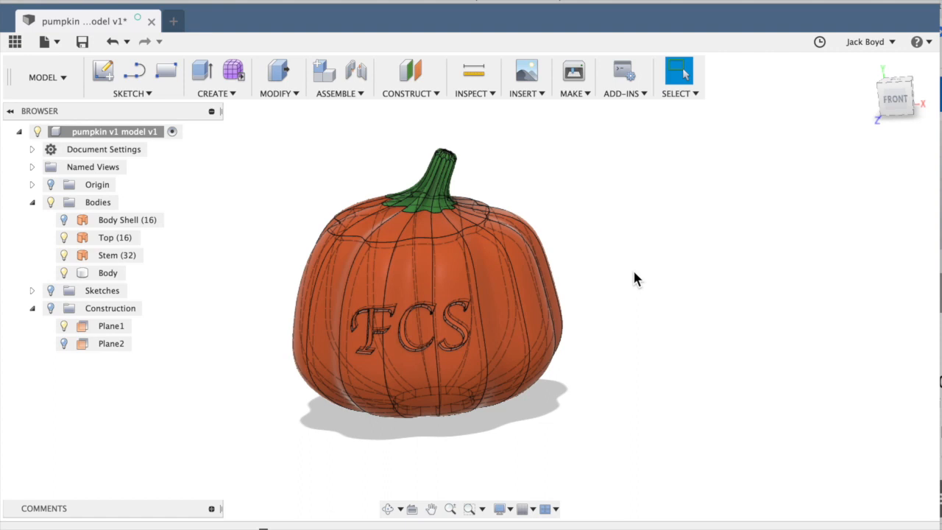
pyautogui.scroll(1, 621, 243)
pyautogui.click(260, 200)
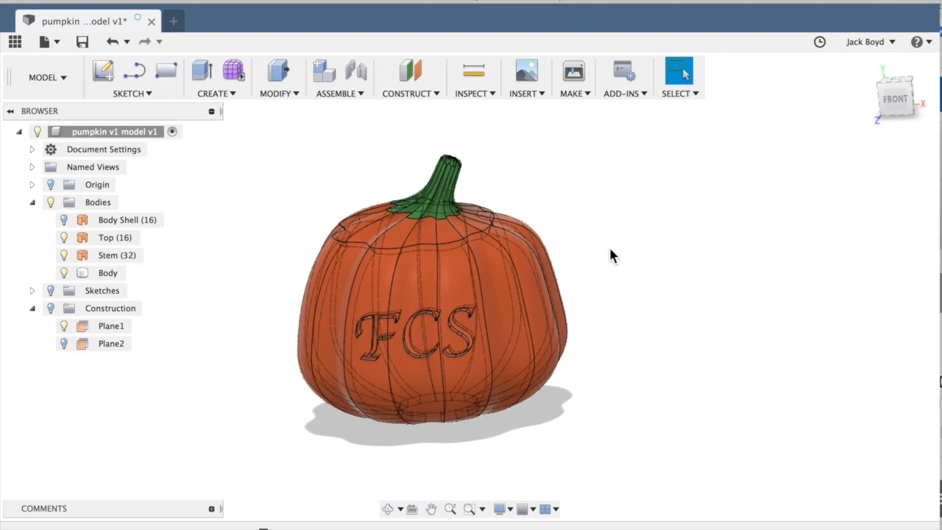